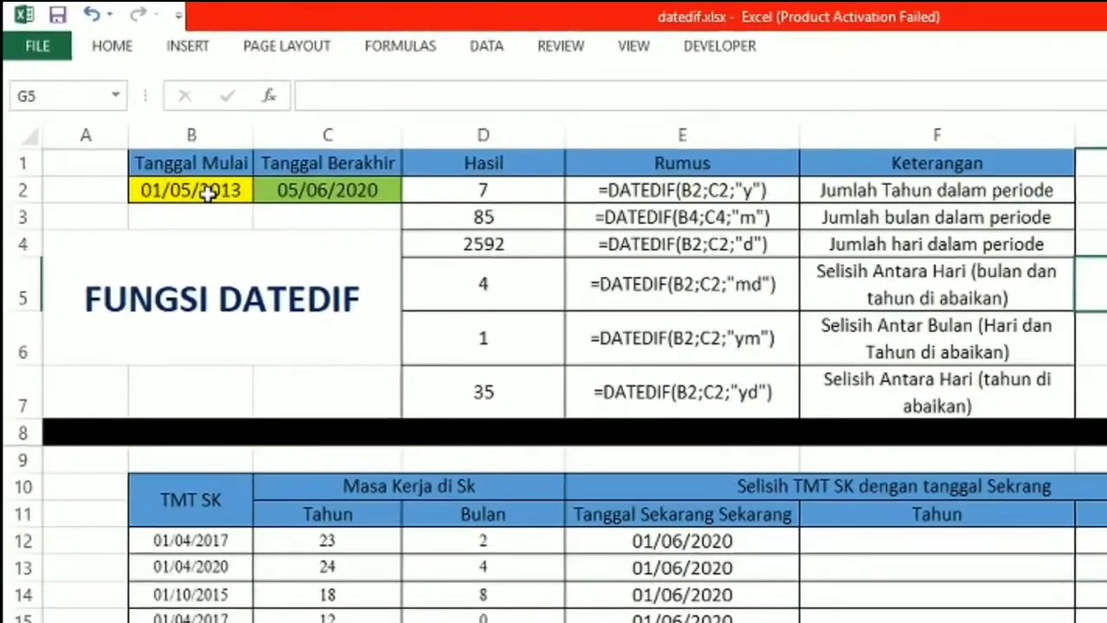
Step: Examine the start and end dates in B2 and C2 and the DATEDIF formula examples in the Rumus column
click(172, 160)
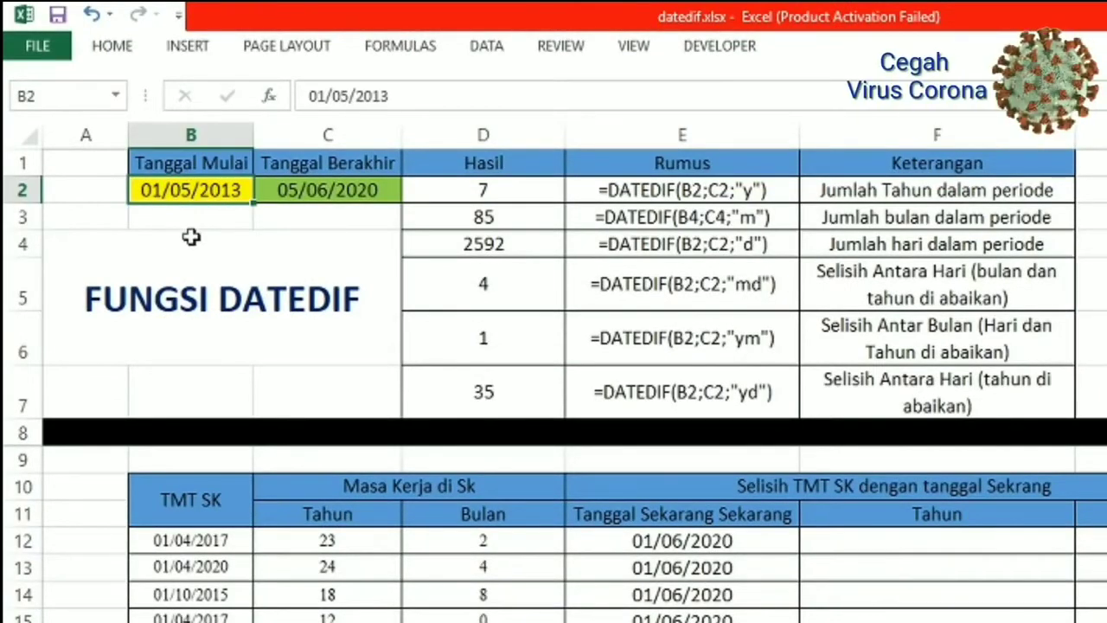
click(309, 185)
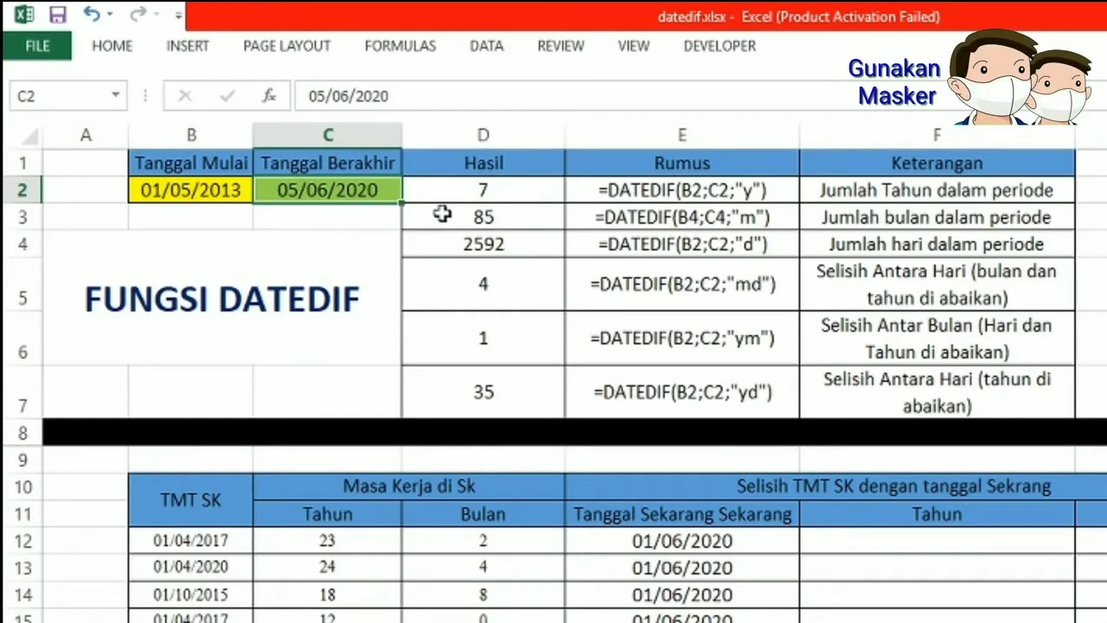
click(733, 190)
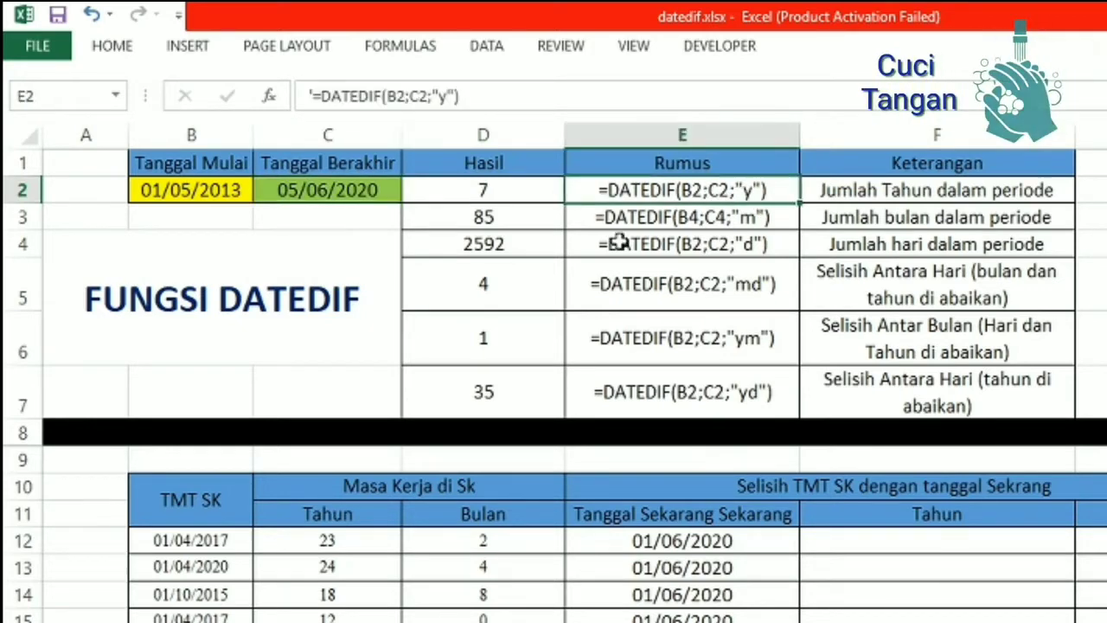
click(389, 95)
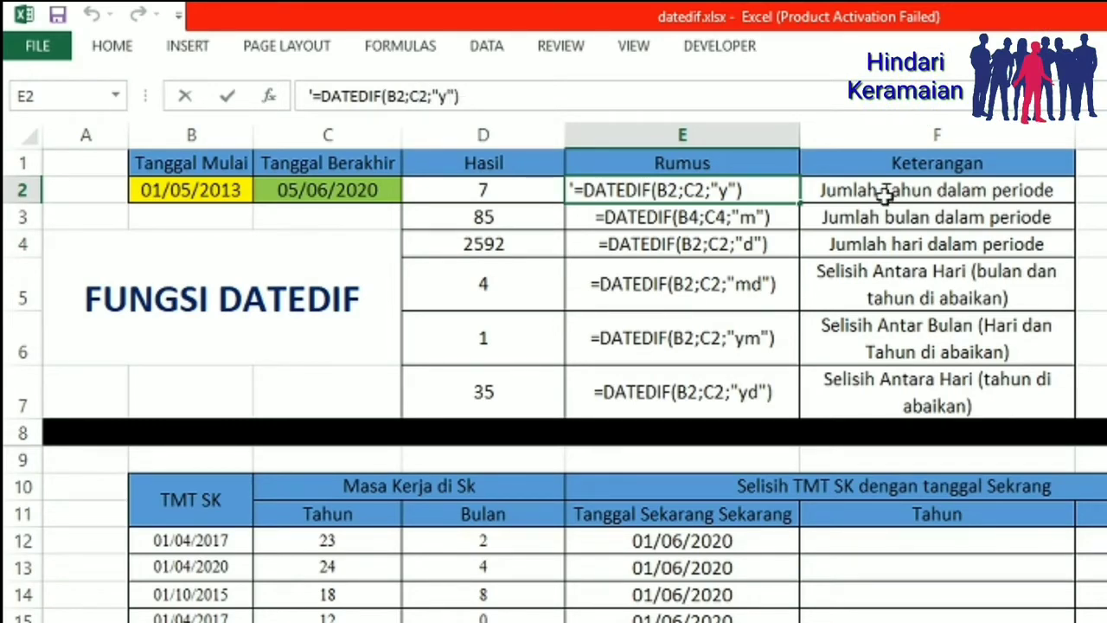
key(Return)
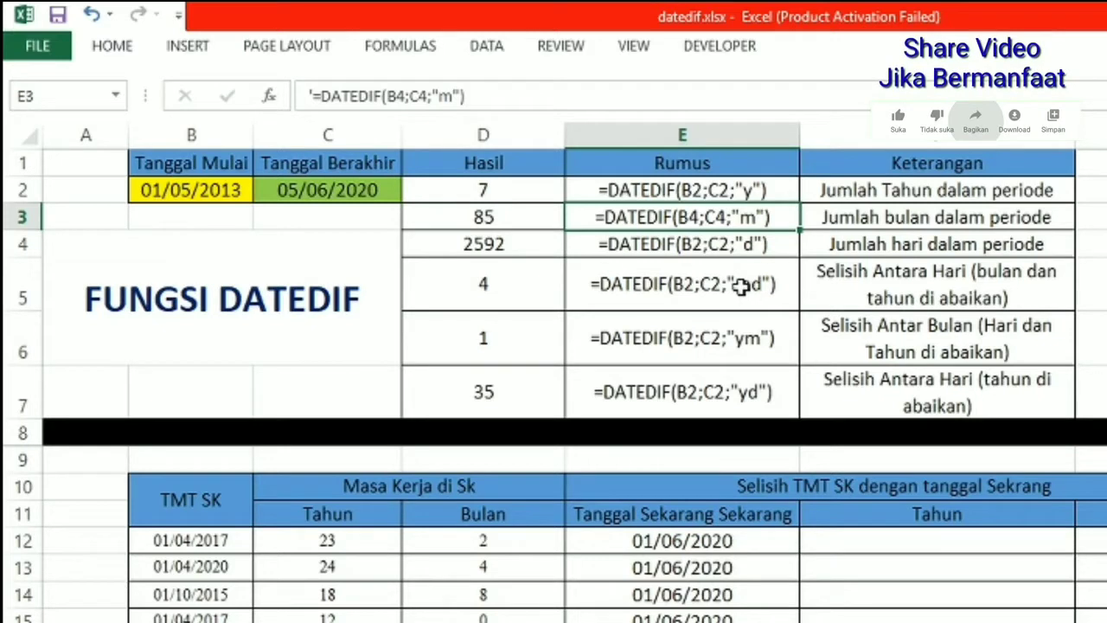
click(734, 323)
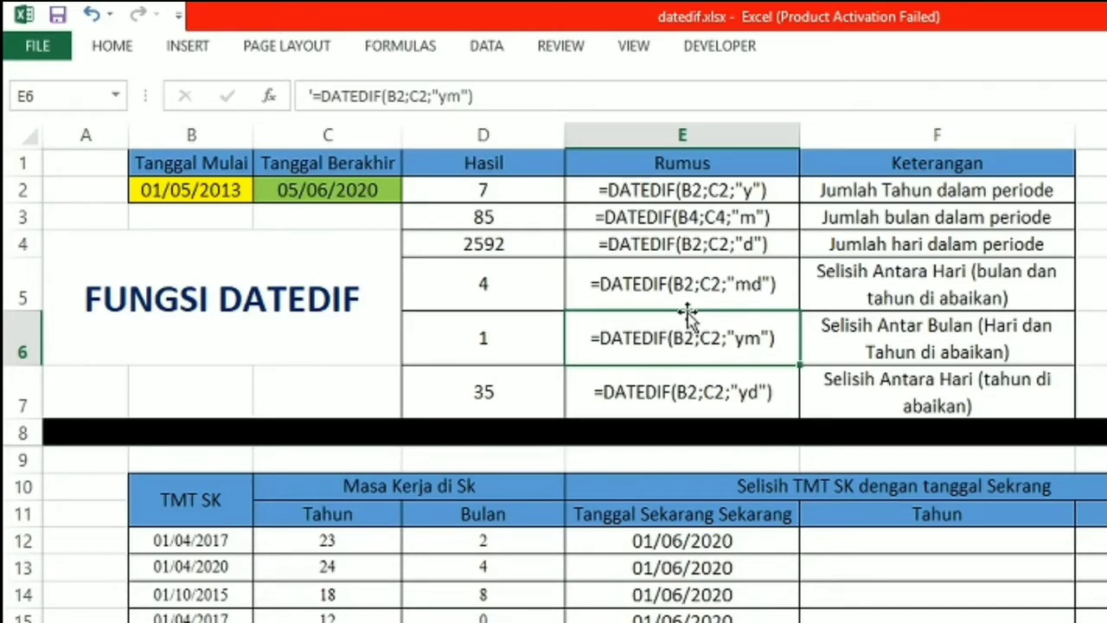
click(729, 390)
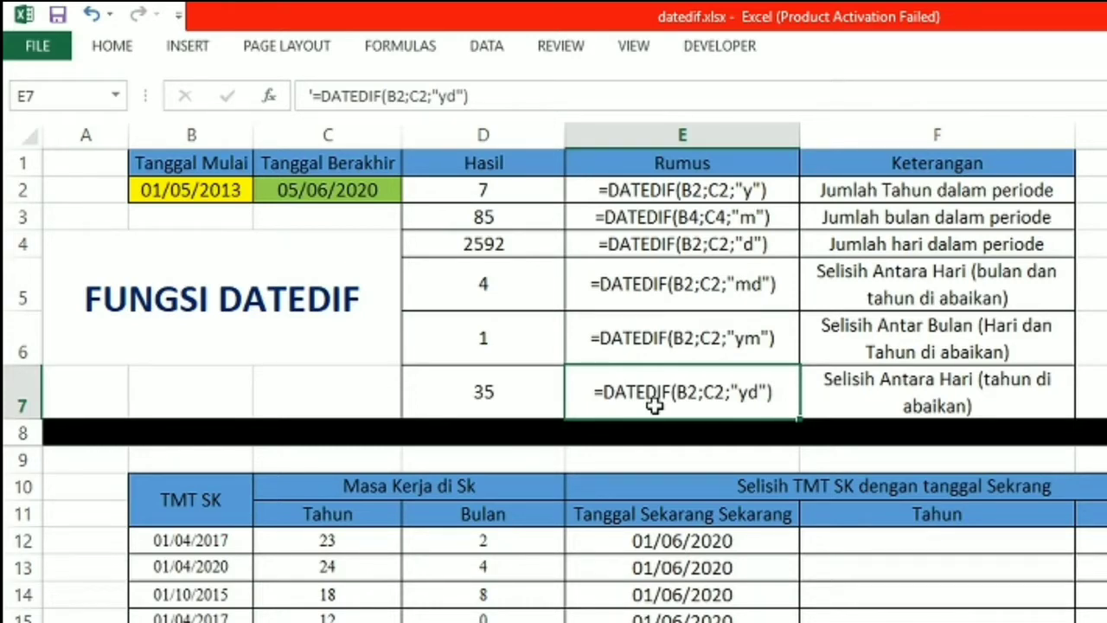
click(617, 346)
Step: Examine the DATEDIF results for the "y", "m" and "d" units in D2:D4 against the dates in B2 and C2
click(483, 187)
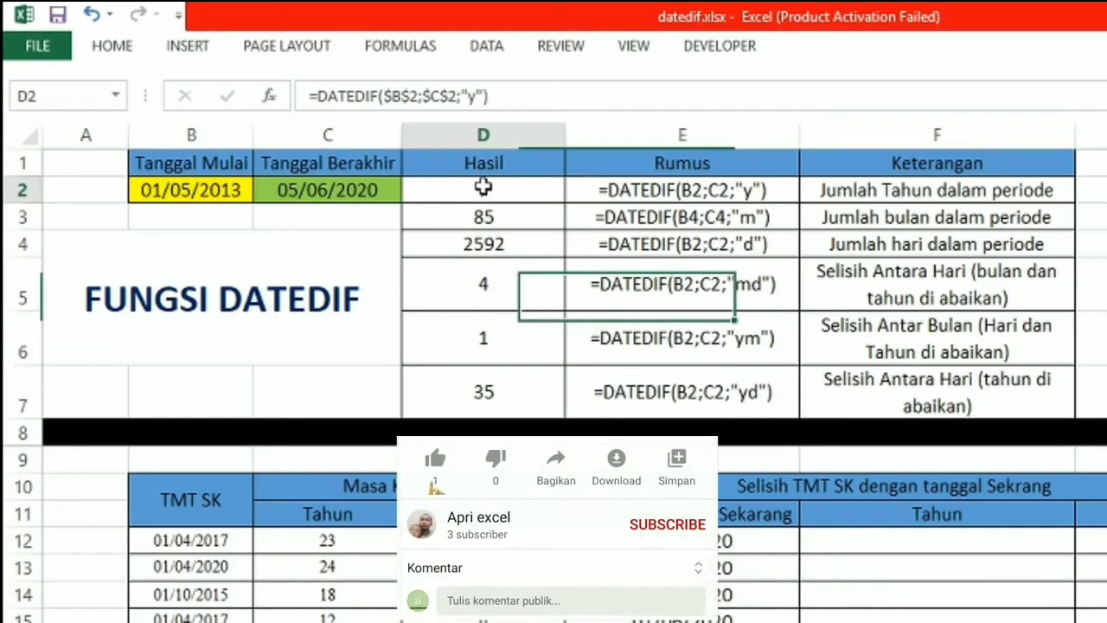
key(Right)
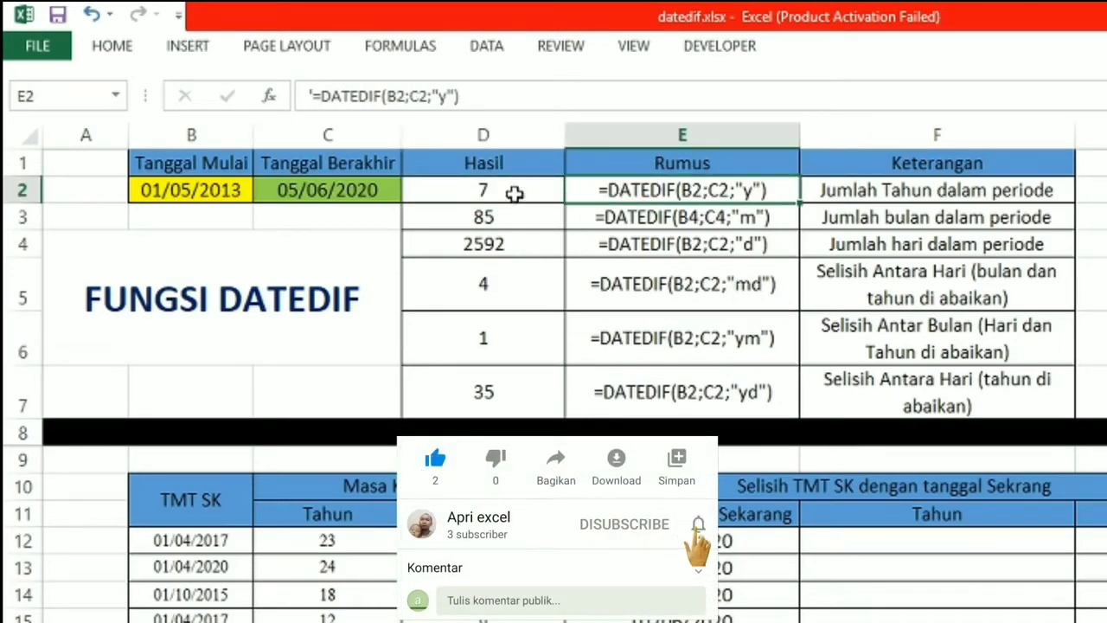
drag(514, 194, 516, 389)
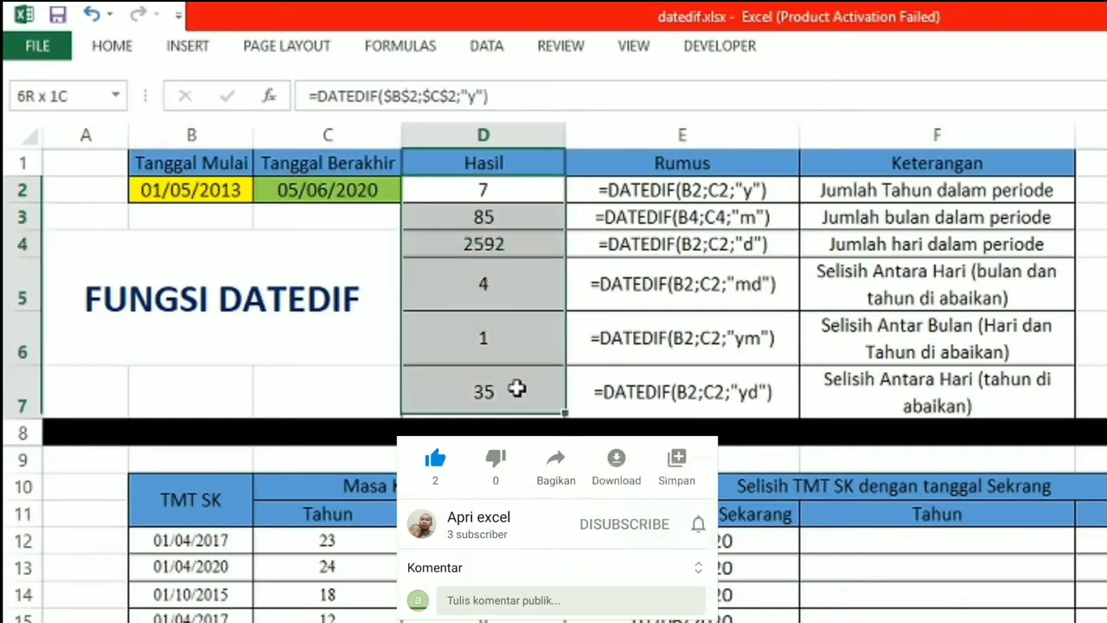
drag(637, 185, 622, 316)
click(487, 192)
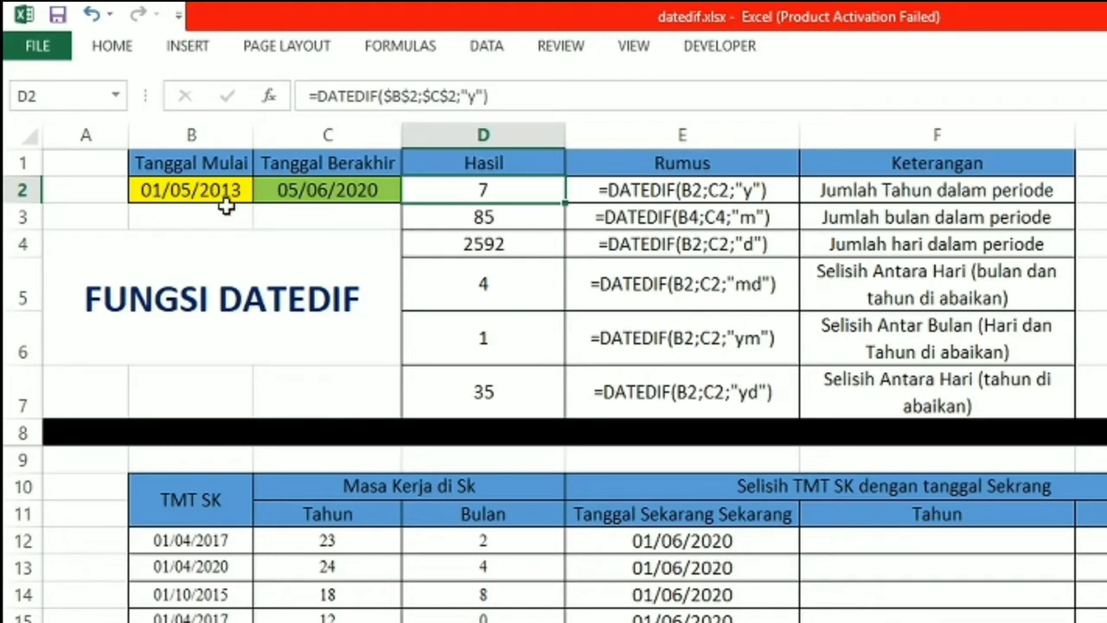
click(504, 215)
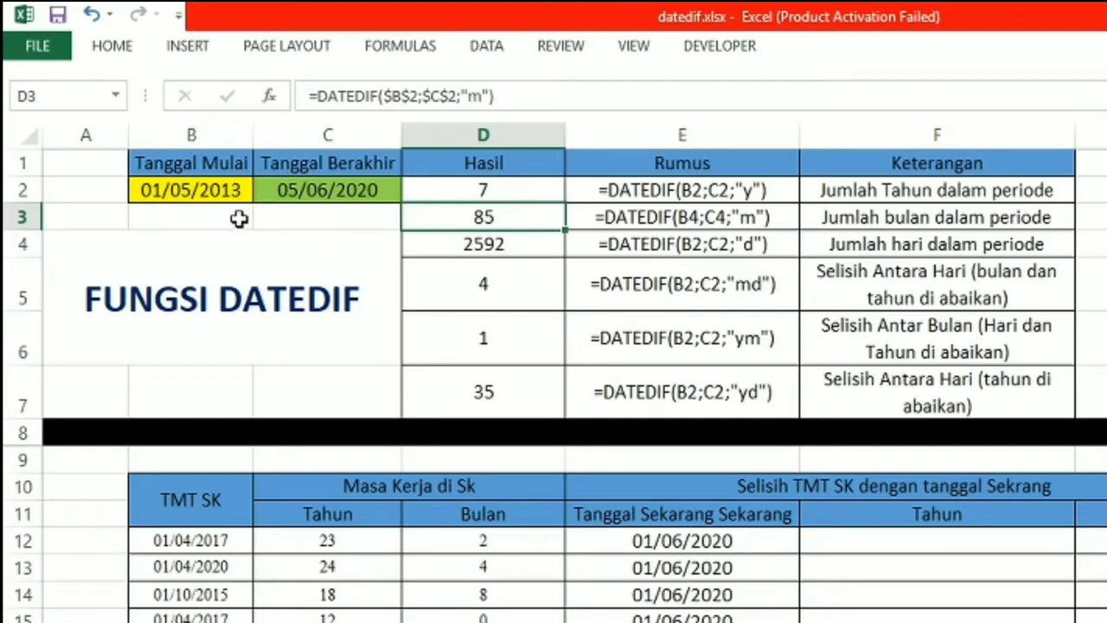
click(223, 192)
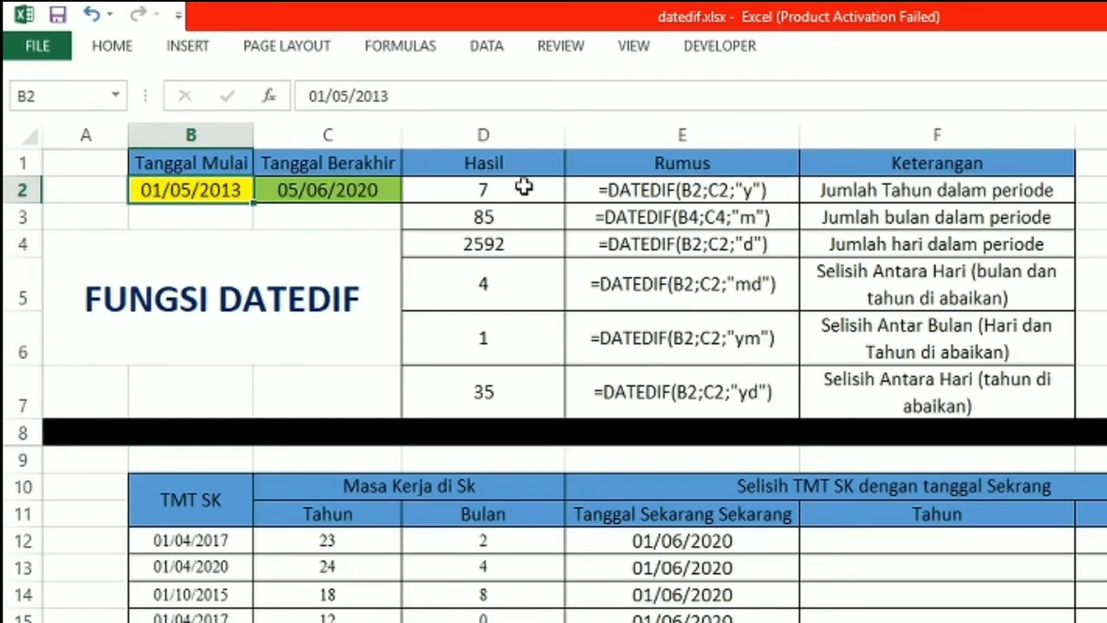
click(504, 218)
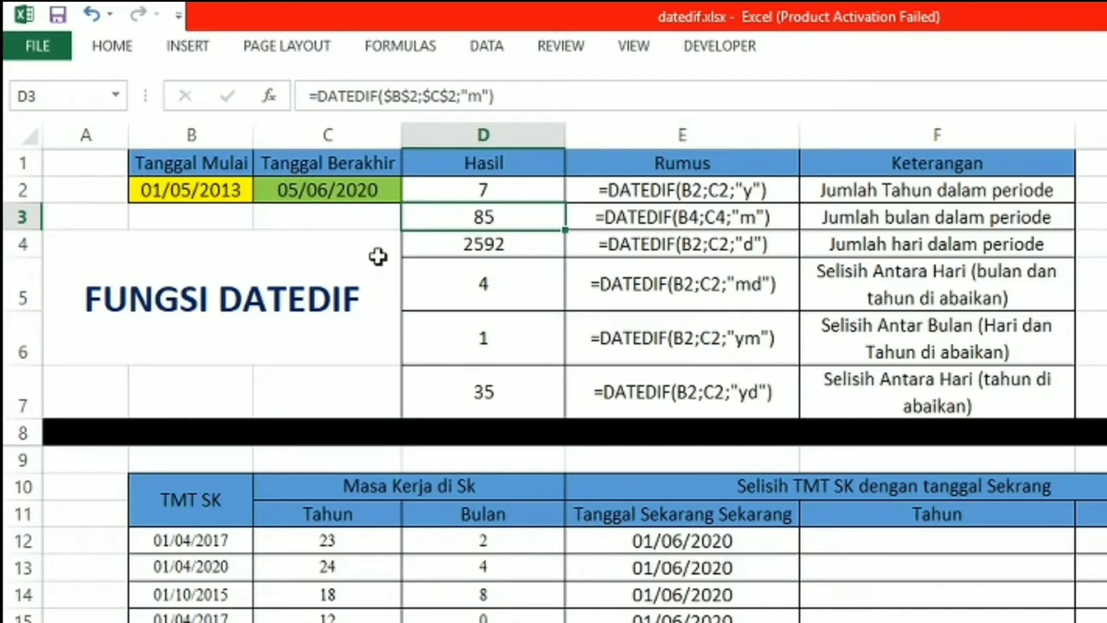
click(463, 242)
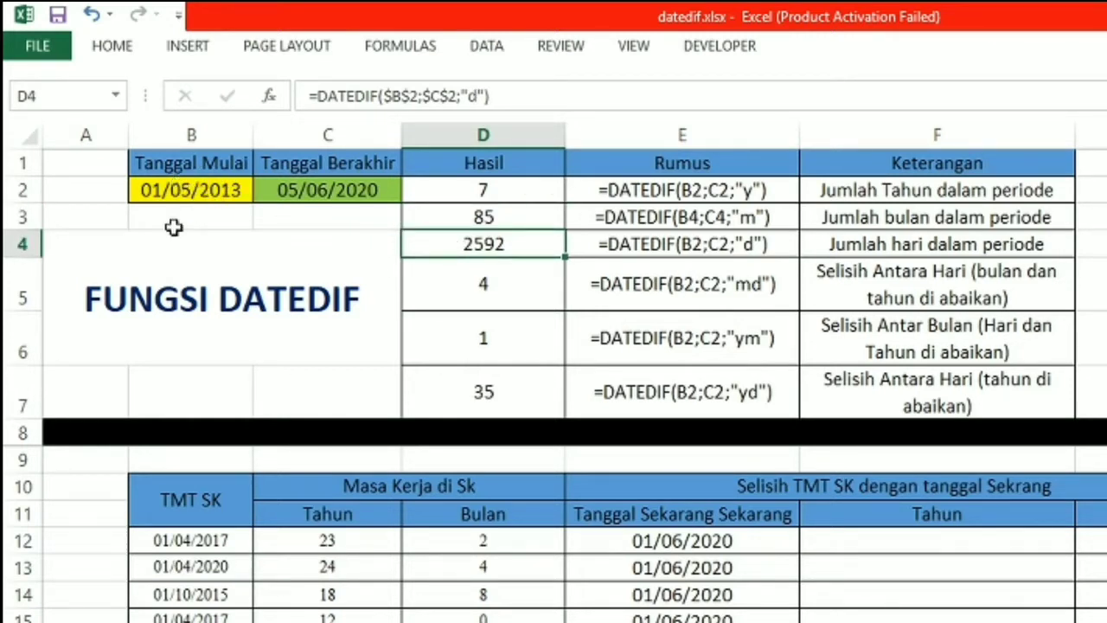
click(295, 192)
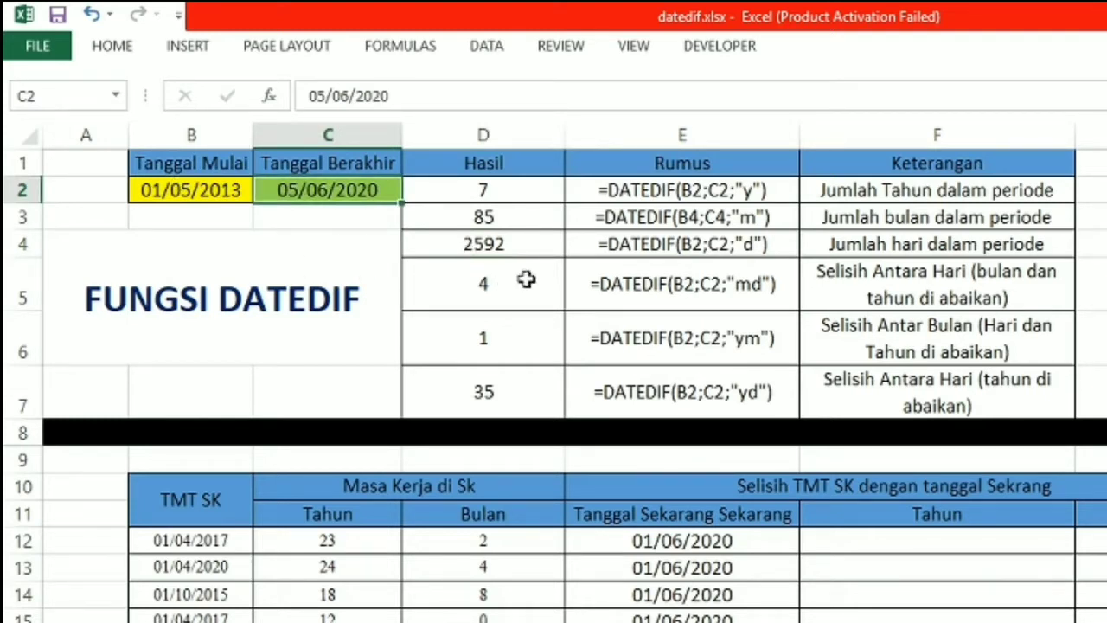
Step: Examine the DATEDIF results for the "md", "ym" and "yd" units in D5:D7 against the start and end dates
click(522, 282)
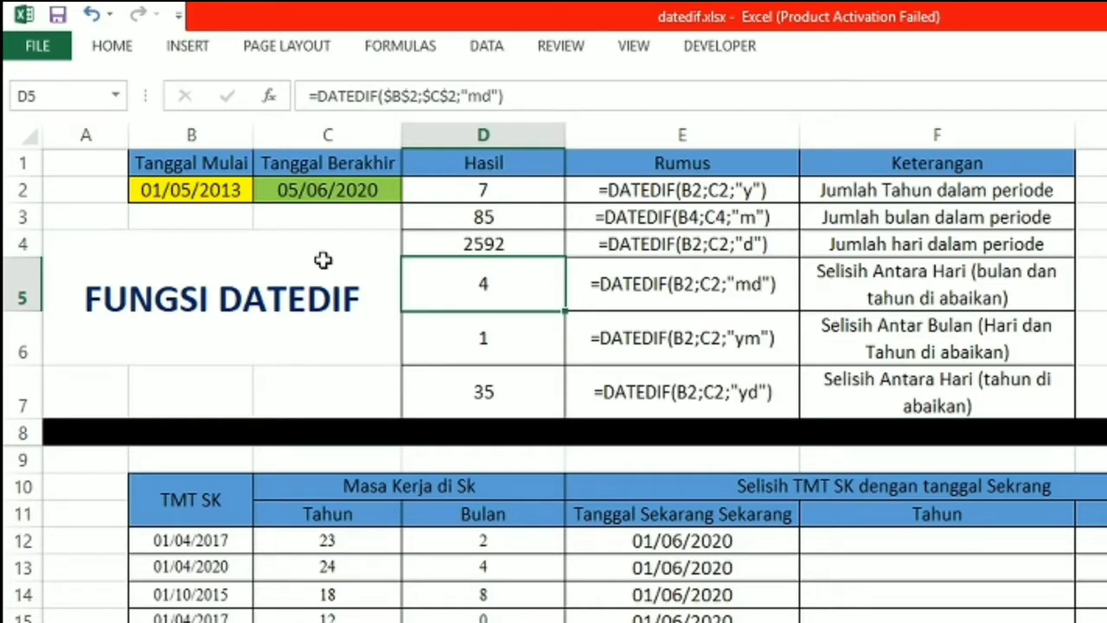
click(322, 187)
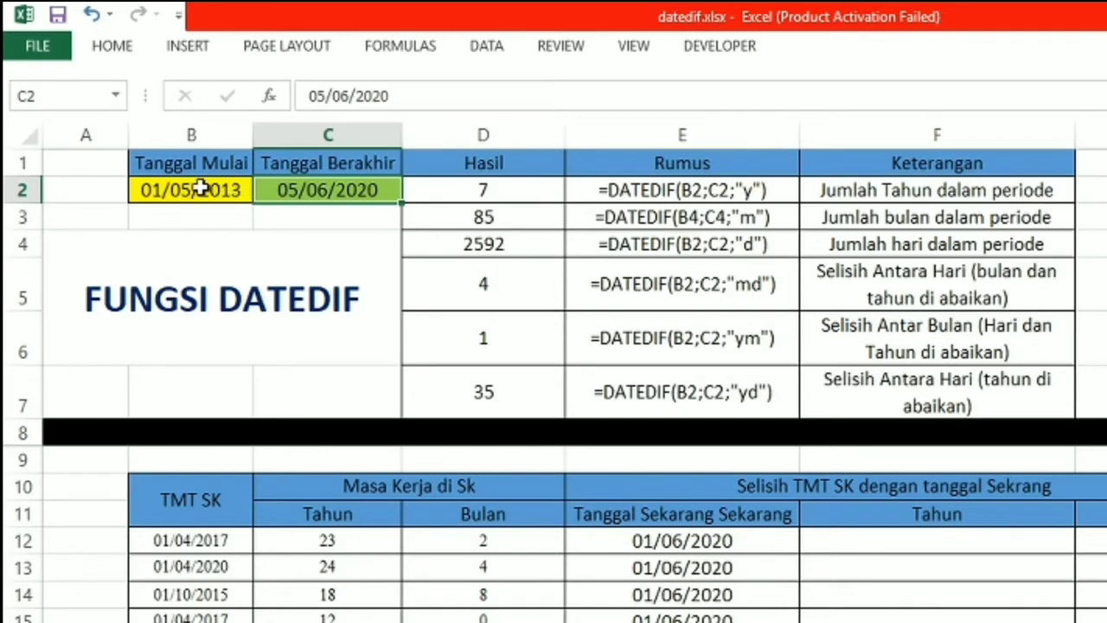
click(467, 282)
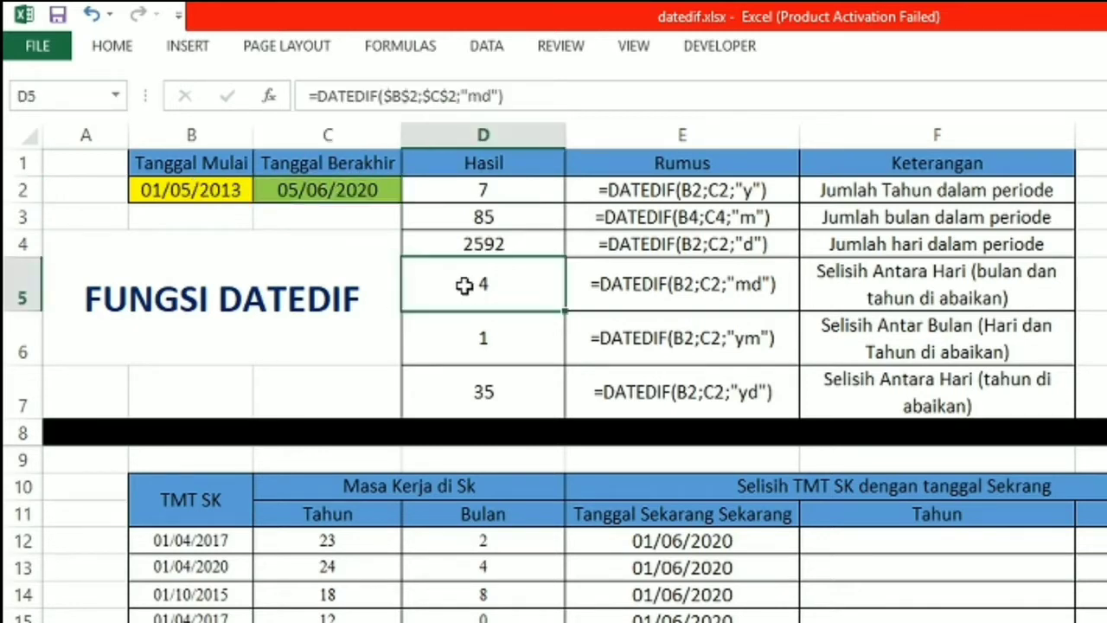
click(153, 192)
click(291, 184)
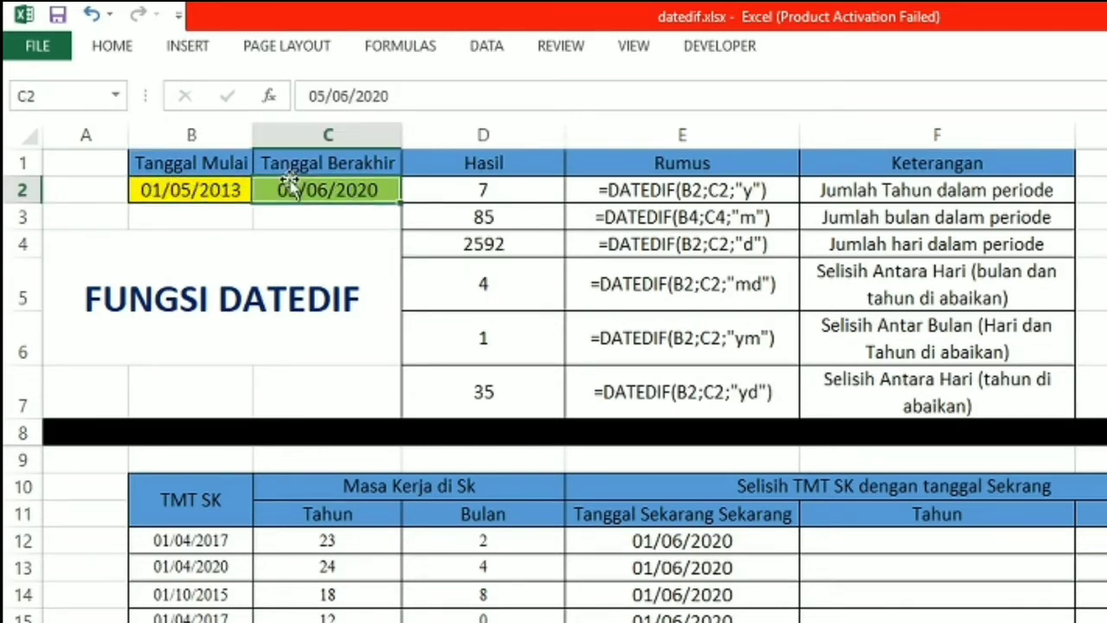
click(473, 281)
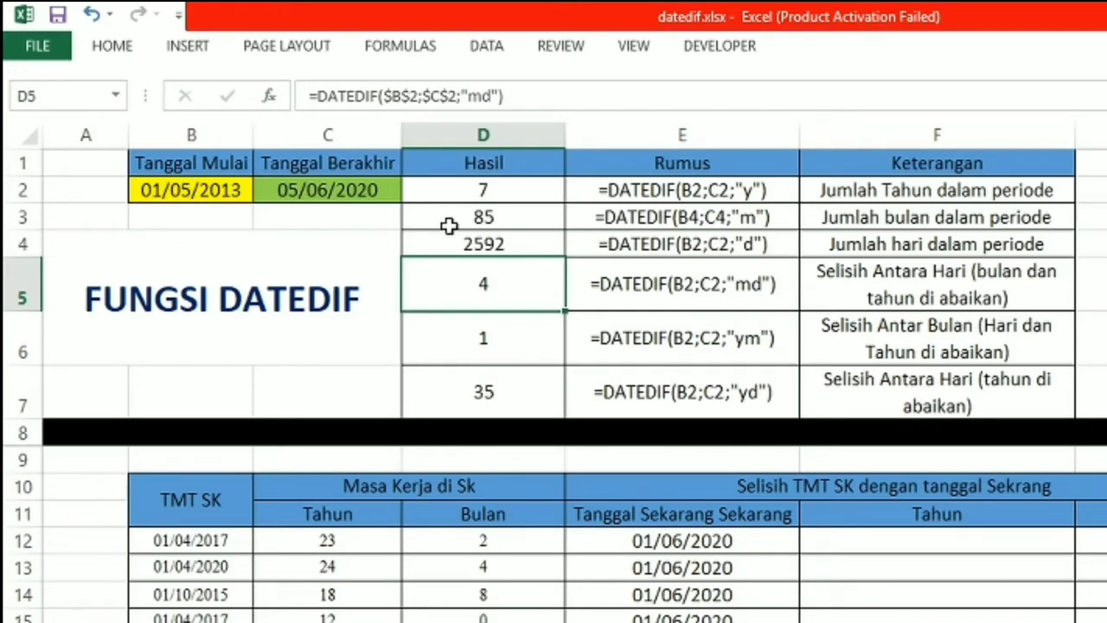
click(468, 338)
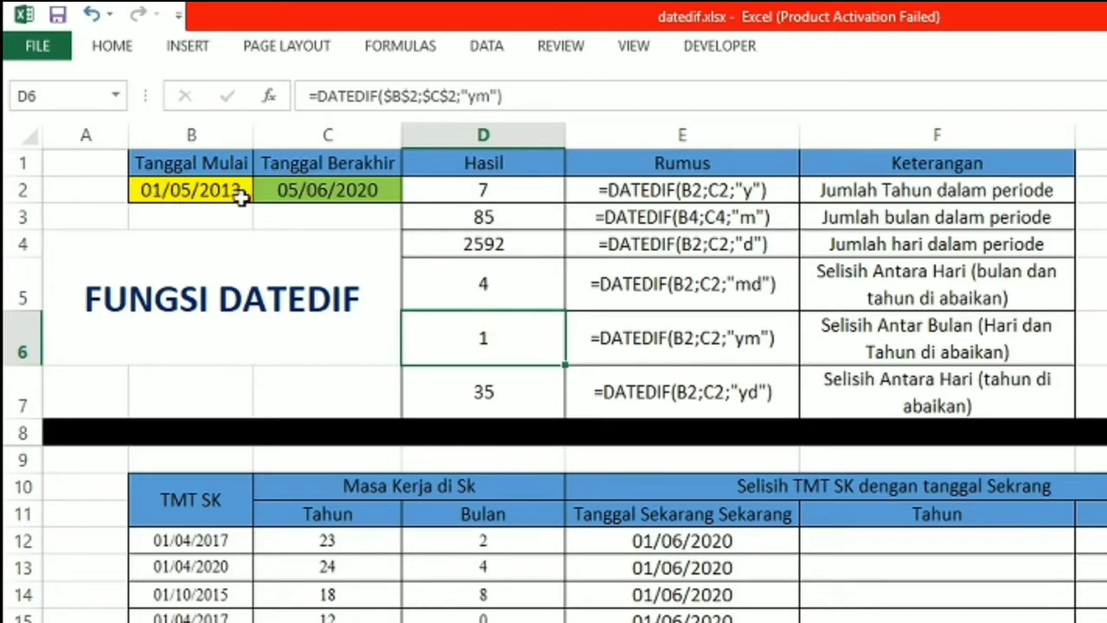
click(530, 387)
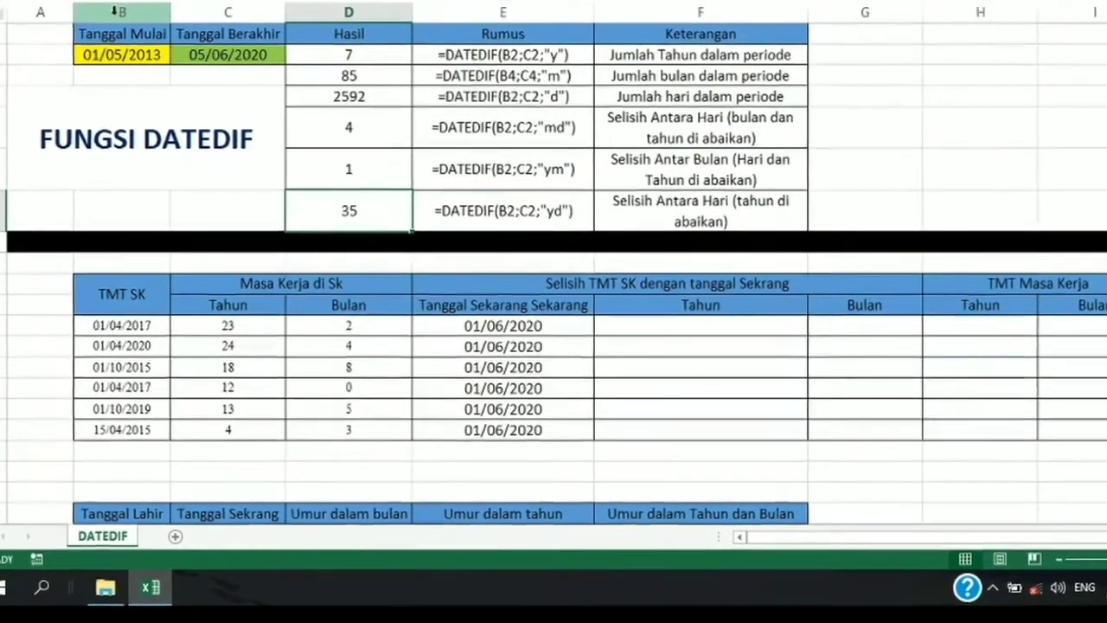
Step: Review the TMT SK dates, the Masa Kerja di Sk years and months, and the current dates in the second table
click(122, 31)
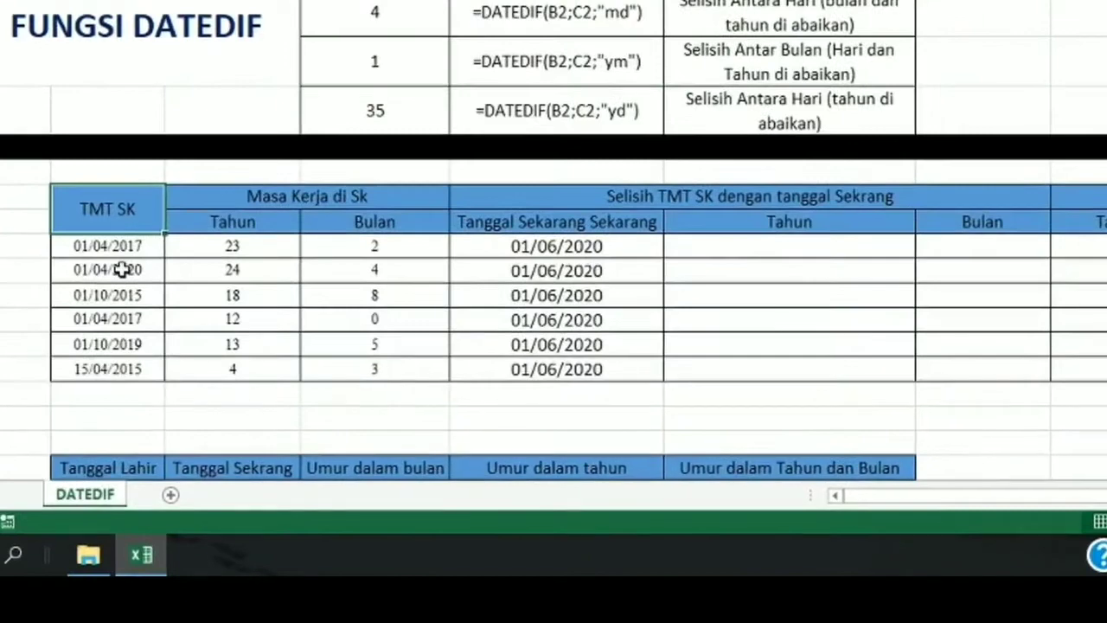
click(126, 251)
drag(121, 270, 100, 306)
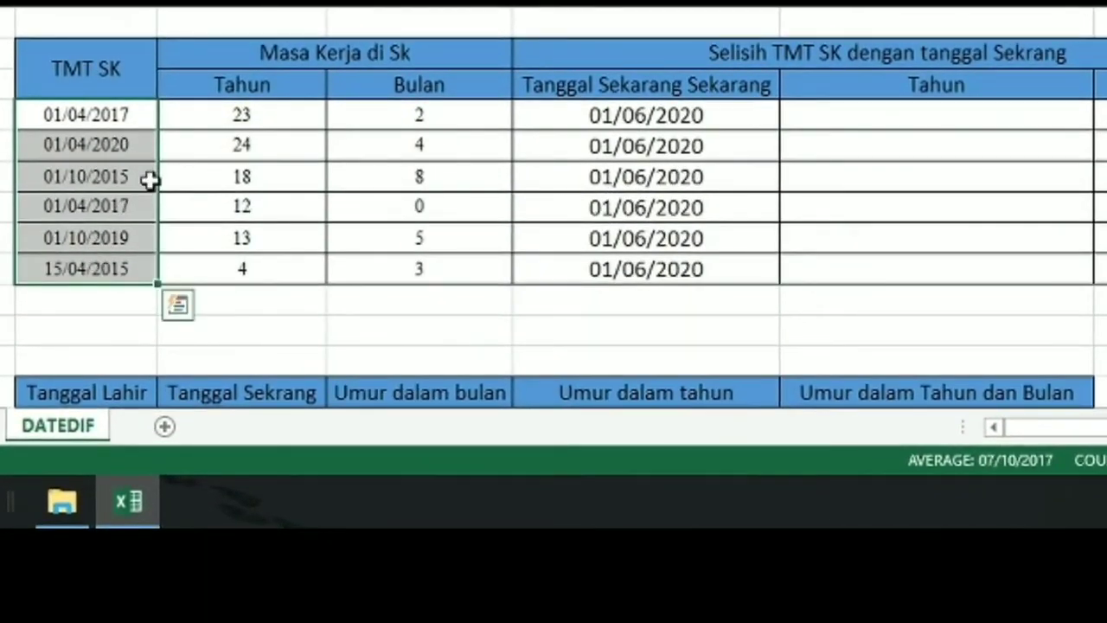
click(203, 120)
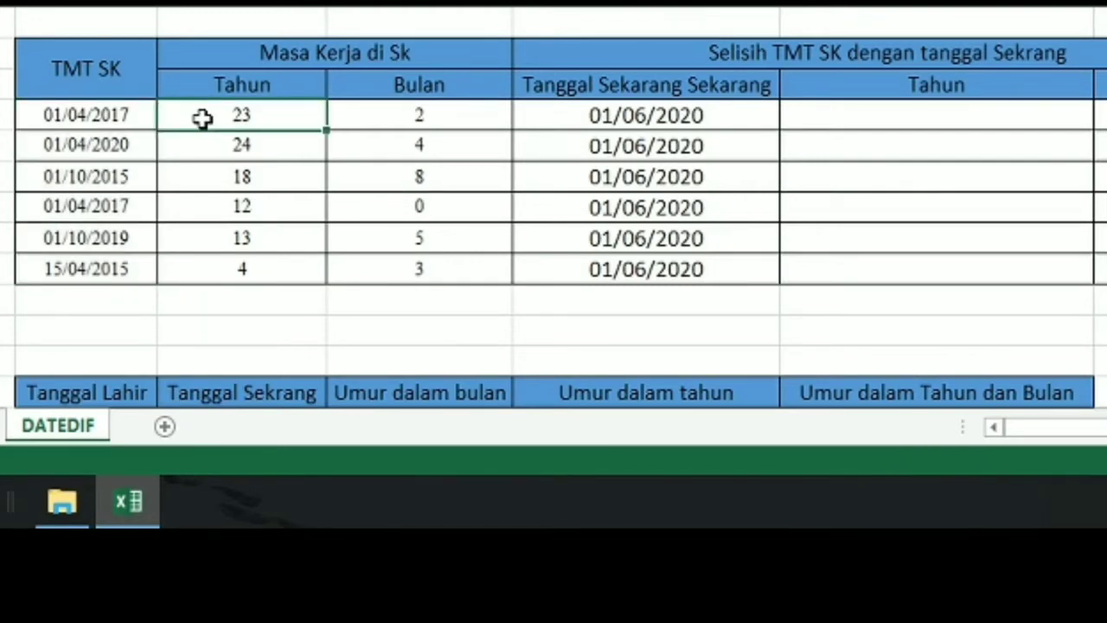
click(277, 147)
click(402, 145)
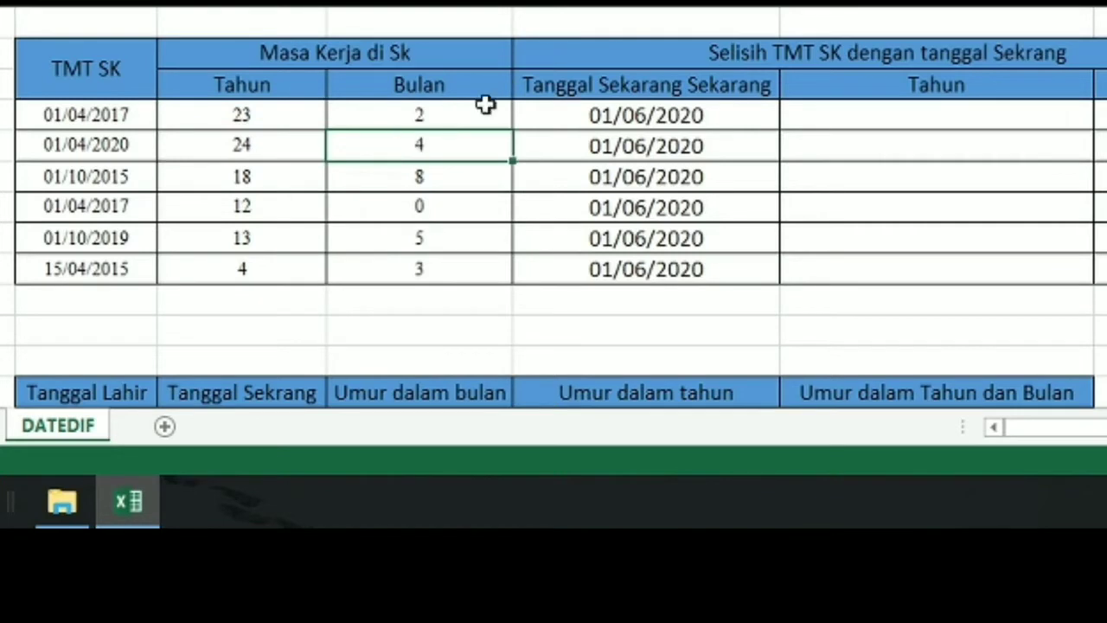
click(705, 115)
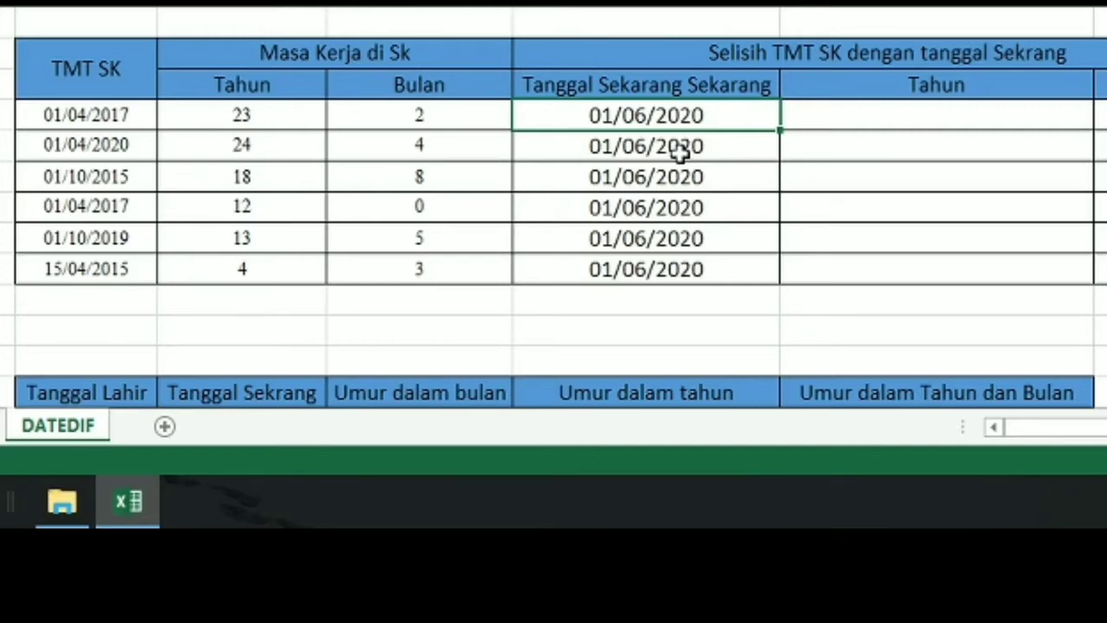
Step: Enter the formula =DATEDIF(B12;E12;"y") in F12 to calculate the full years between the TMT SK date and the current date
click(900, 115)
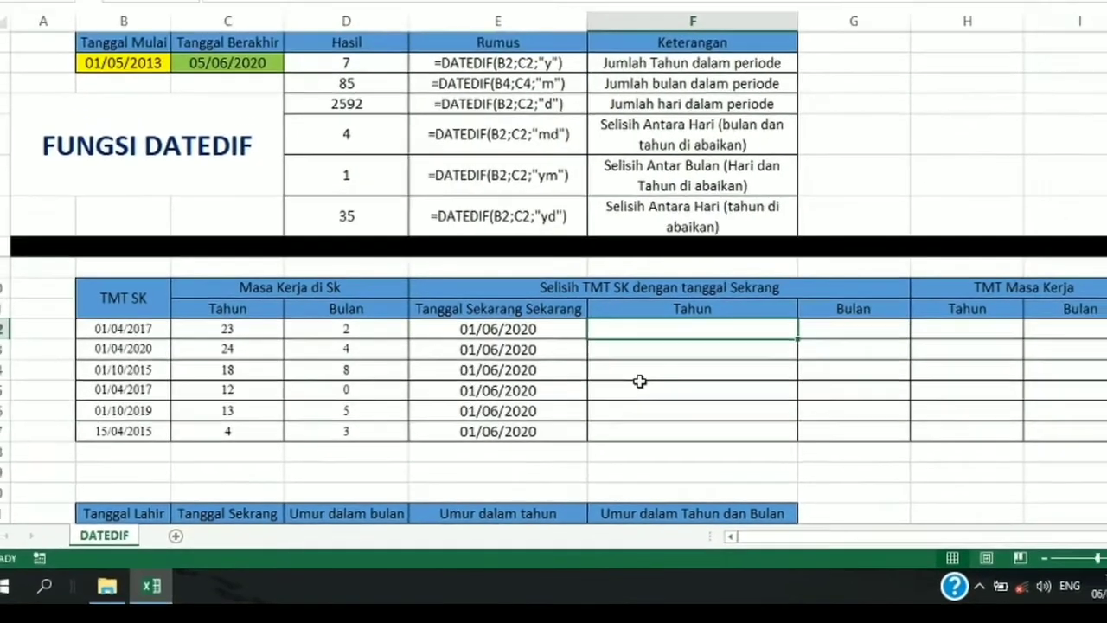
text(=)
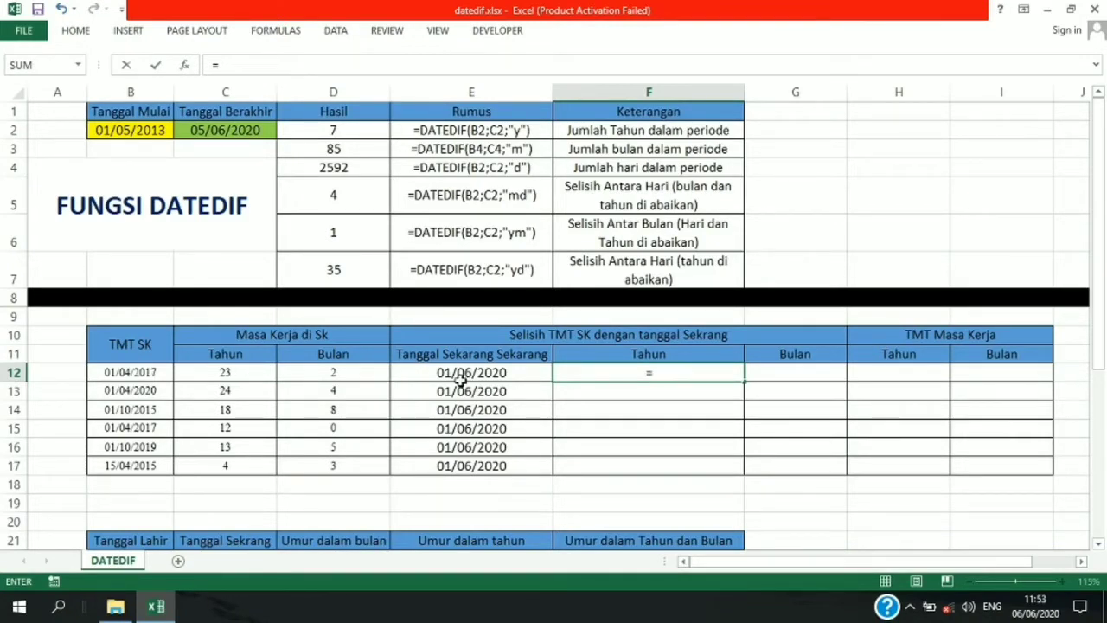
text(date)
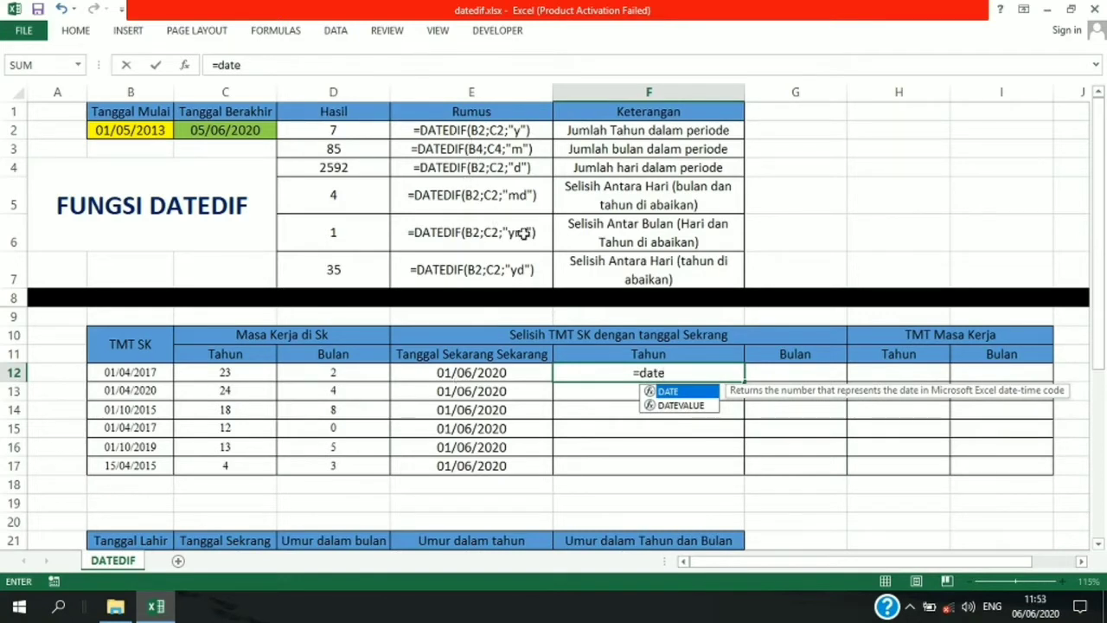
text(dif()
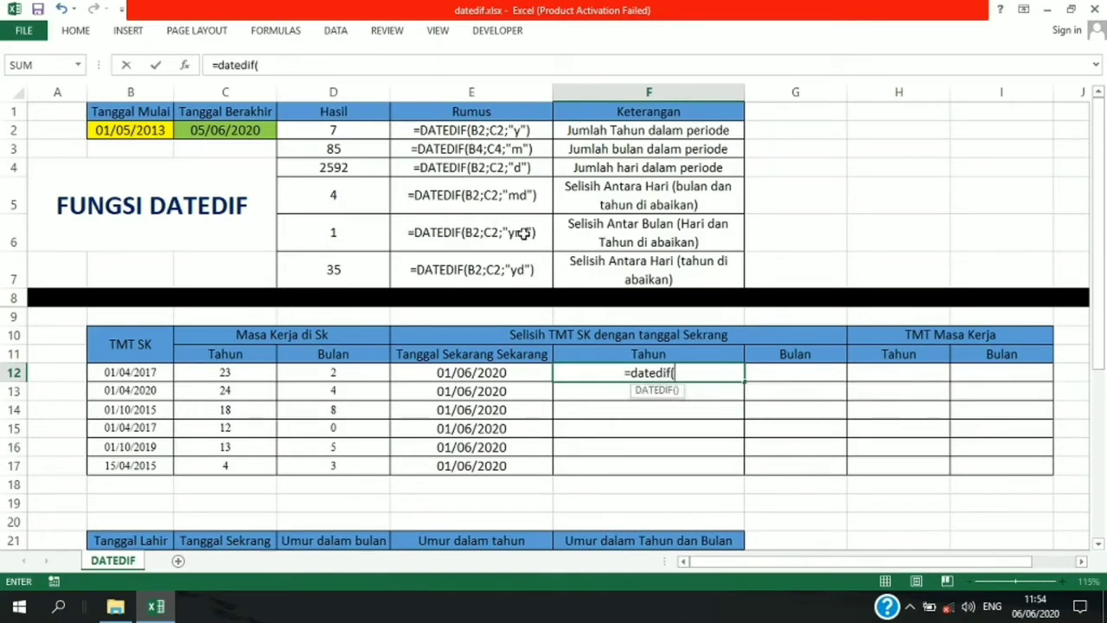
click(157, 373)
text(;)
click(425, 380)
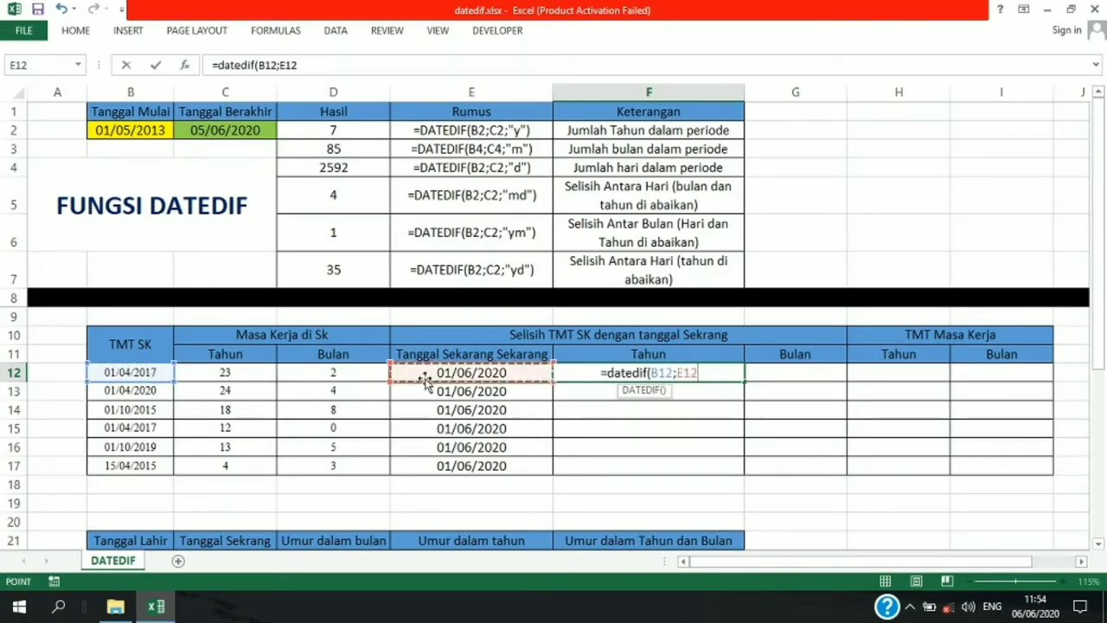
text(;)
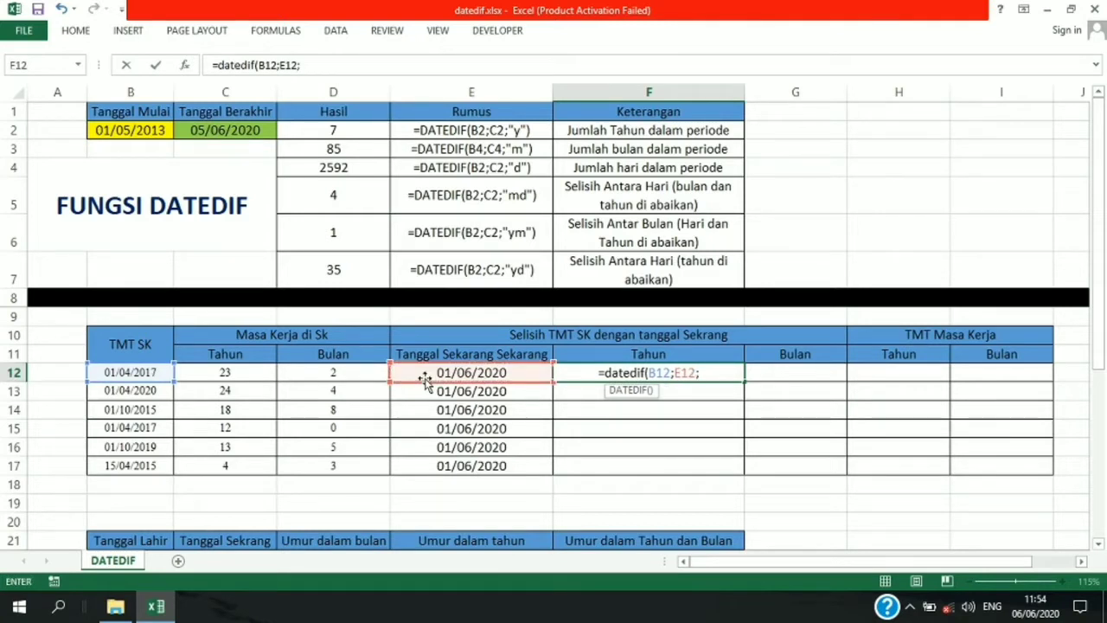
text(")
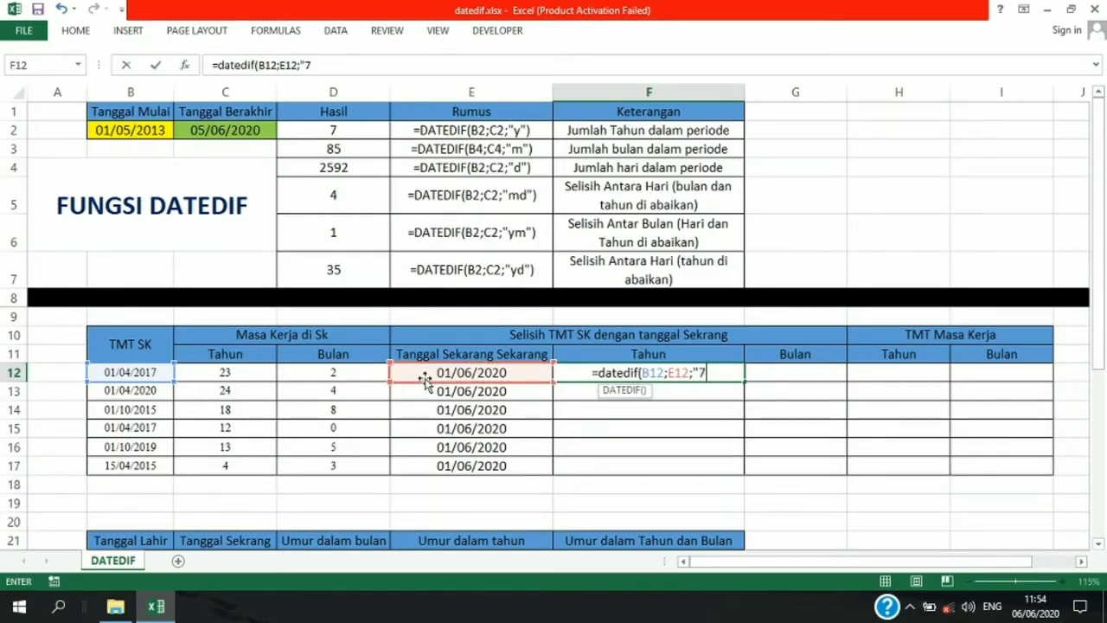
text(y"))
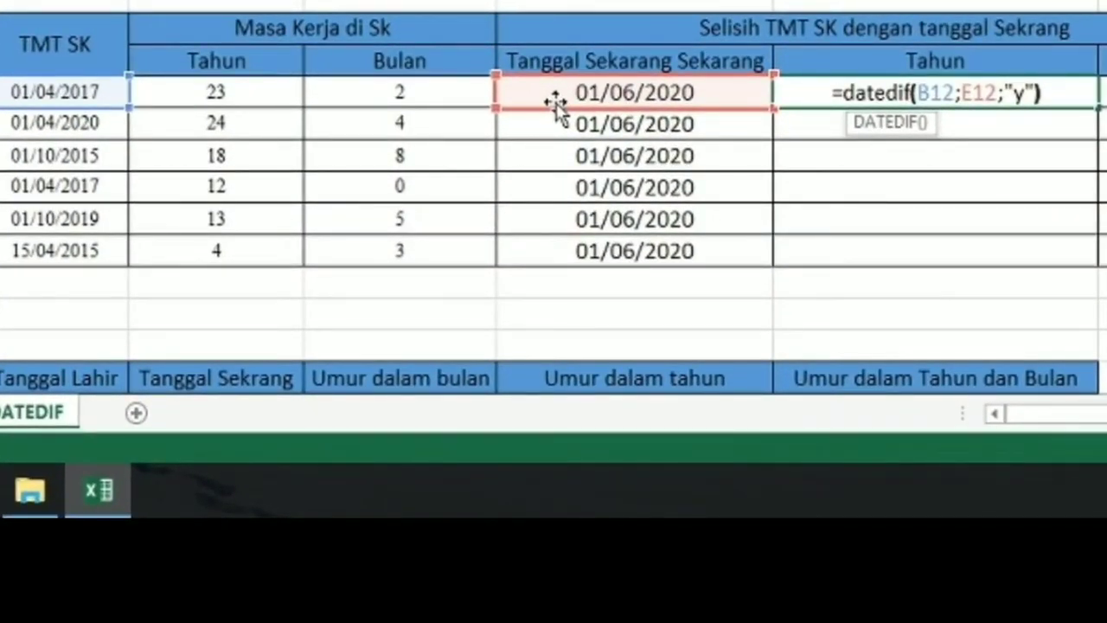
key(Return)
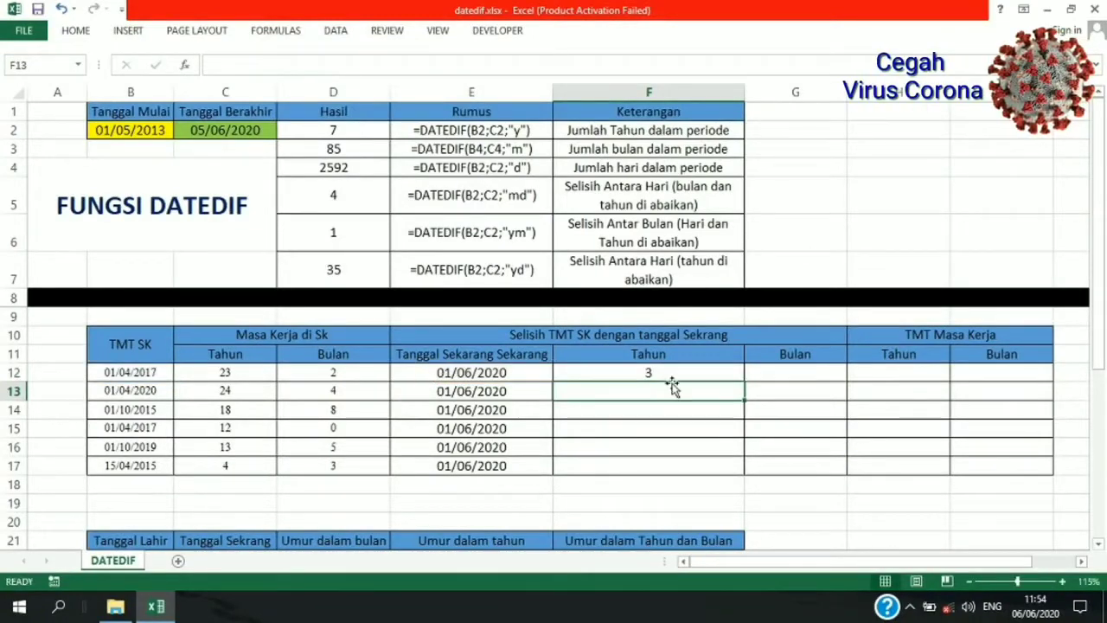
Step: Copy the years formula from F12 down to F17 and check the copied cells
click(986, 92)
drag(745, 382, 732, 476)
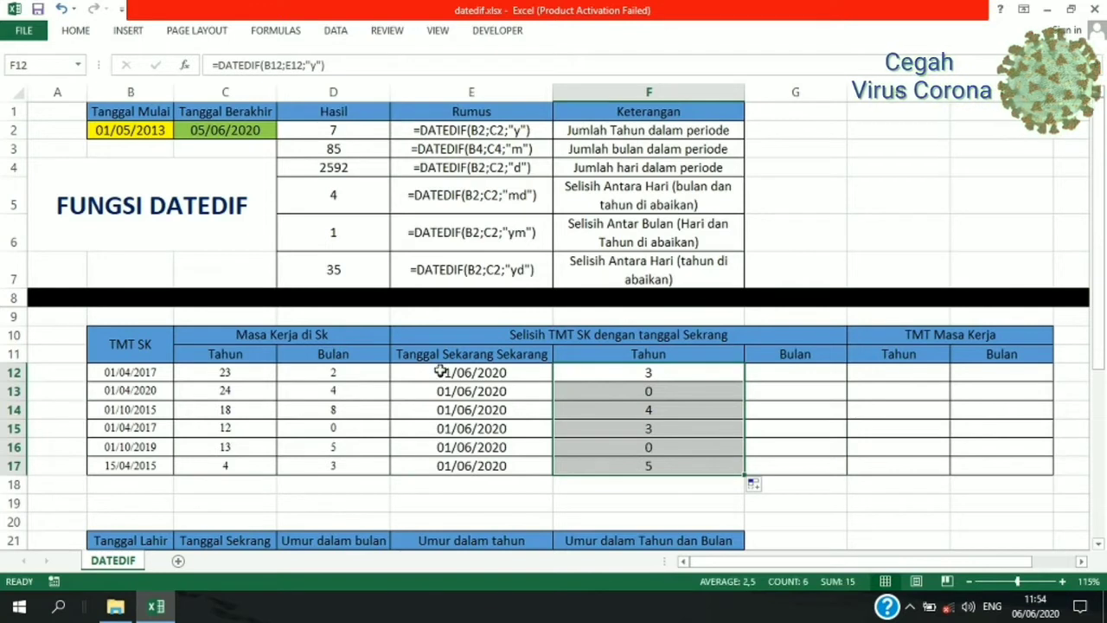
click(603, 373)
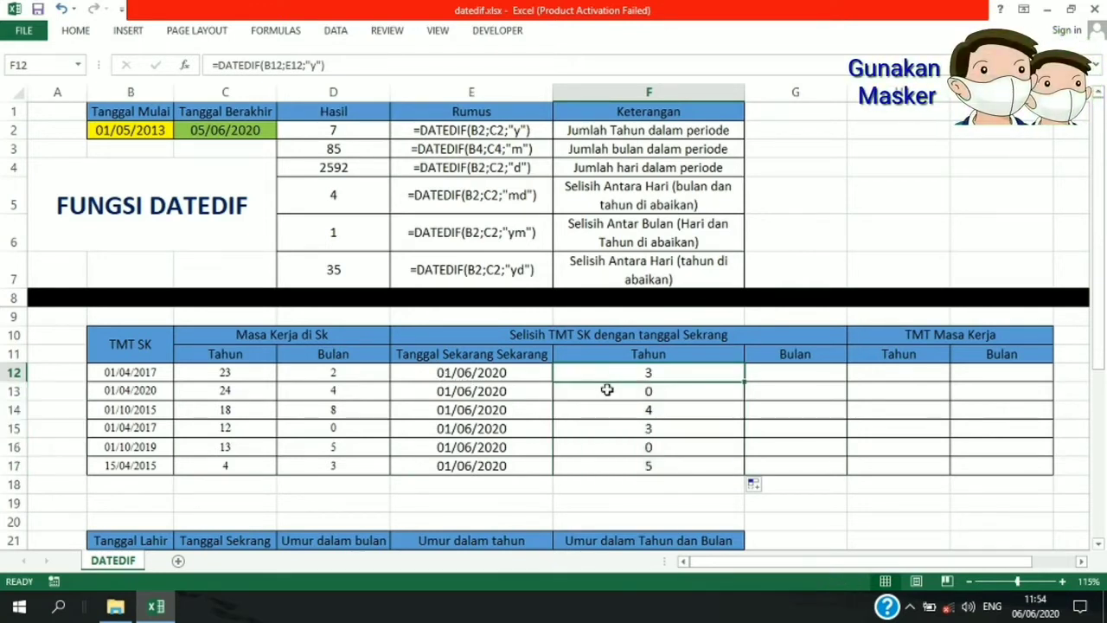
click(607, 390)
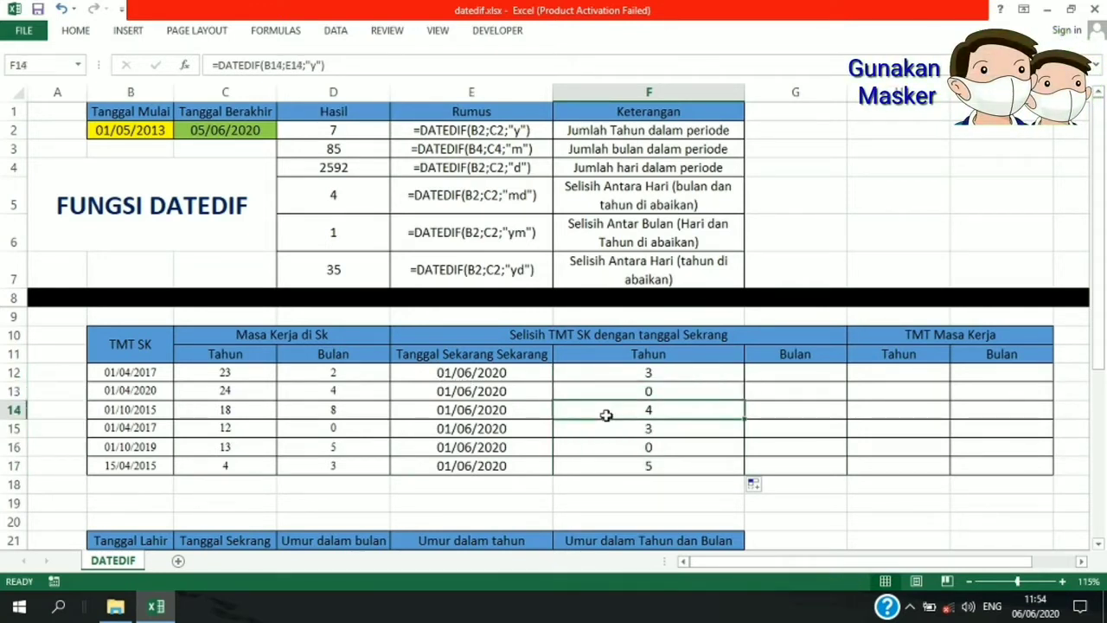
Step: Enter a DATEDIF formula in G12 for the remaining months between B12 and E12, using the "ym" unit
click(809, 374)
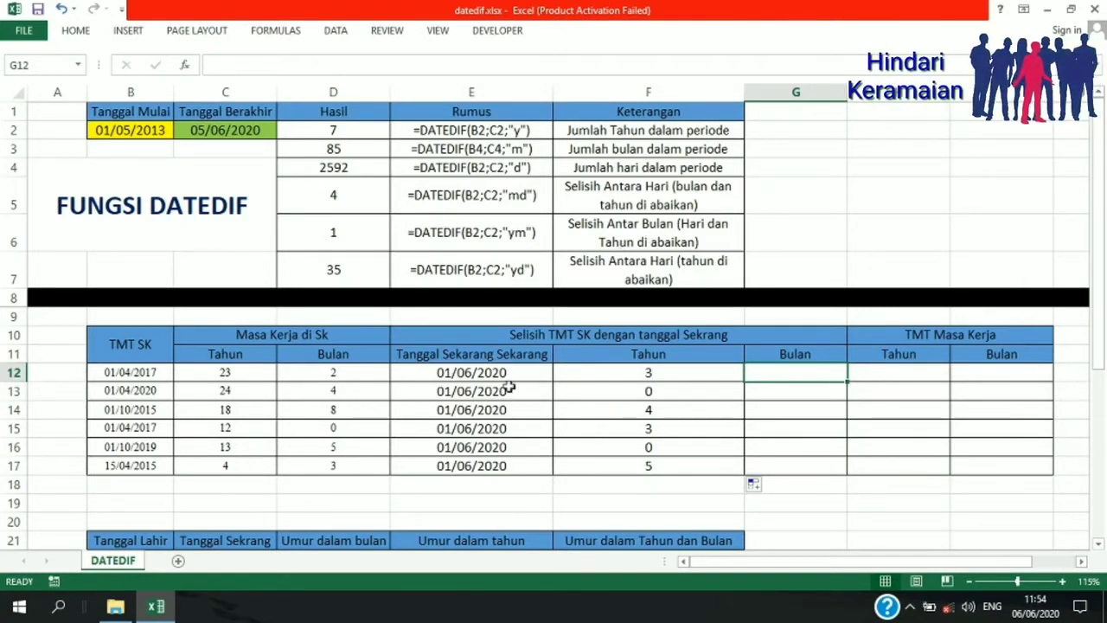
text(=)
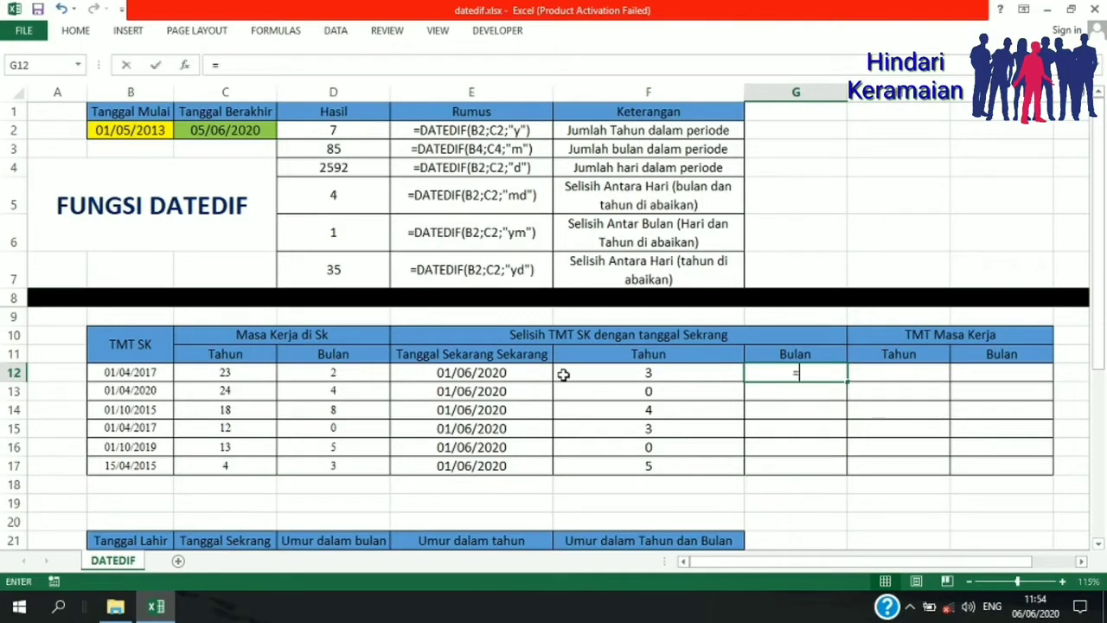
text(dated)
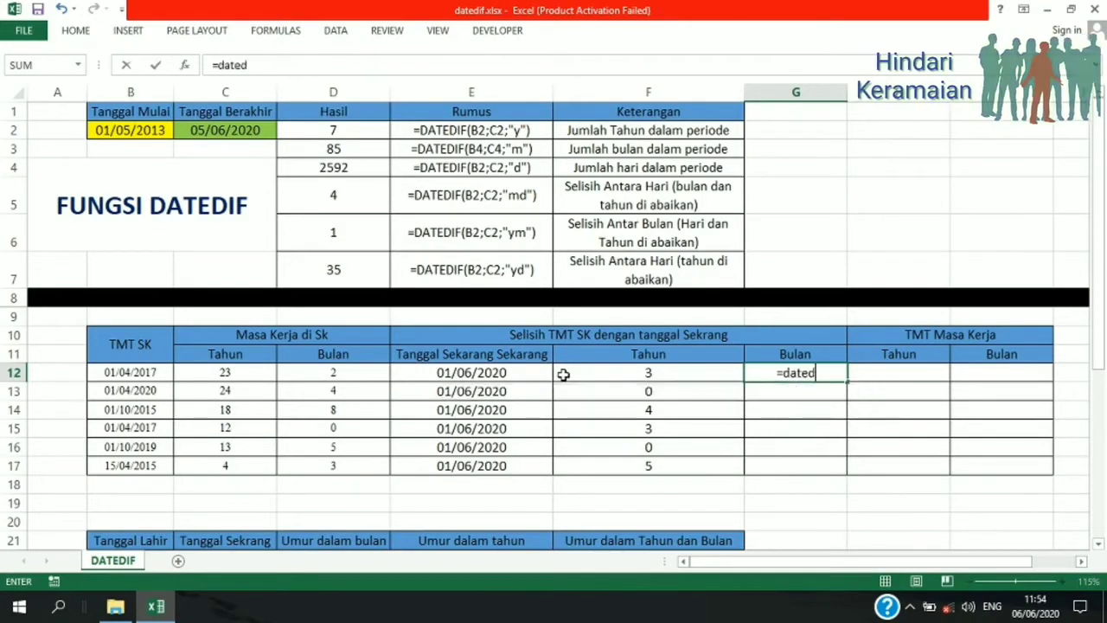
key(BackSpace)
text(dfif()
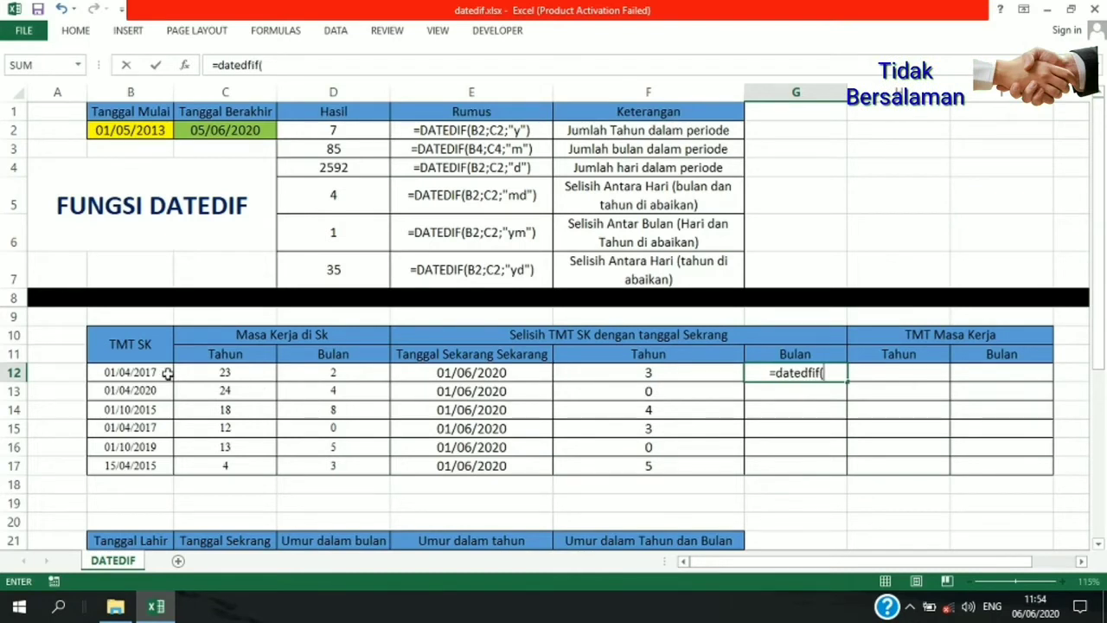
click(141, 371)
text(;)
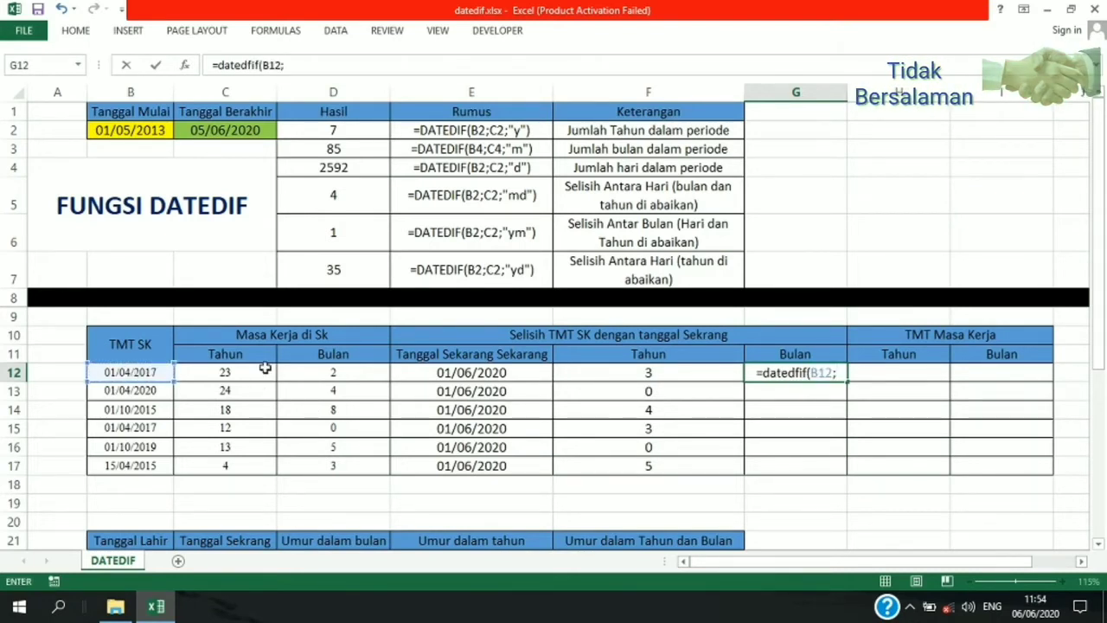
click(459, 372)
text(;"y)
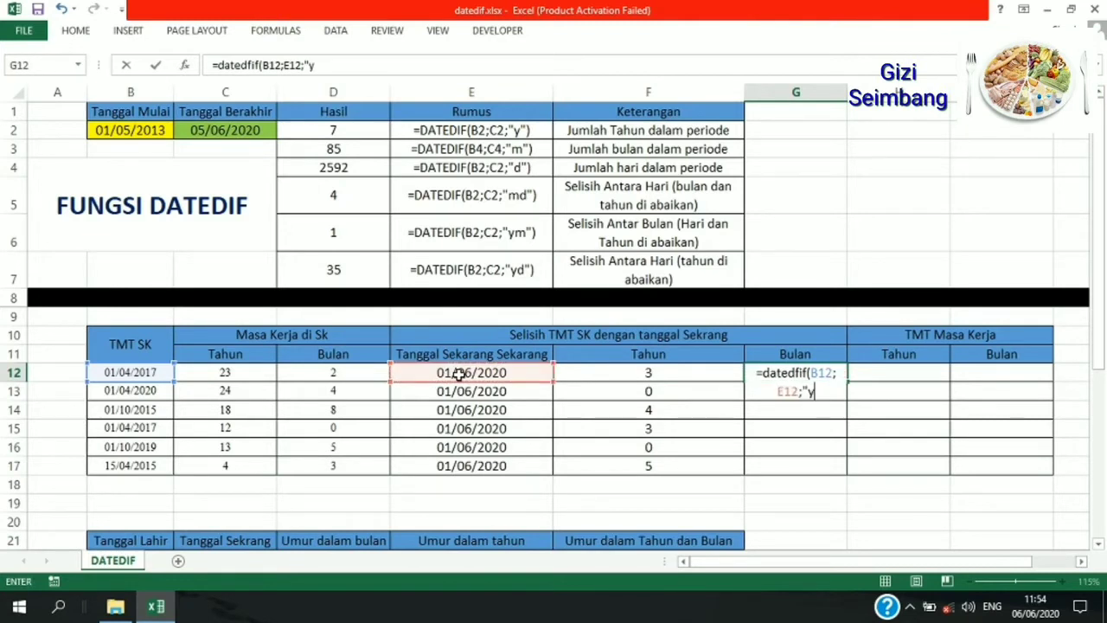
text(m"))
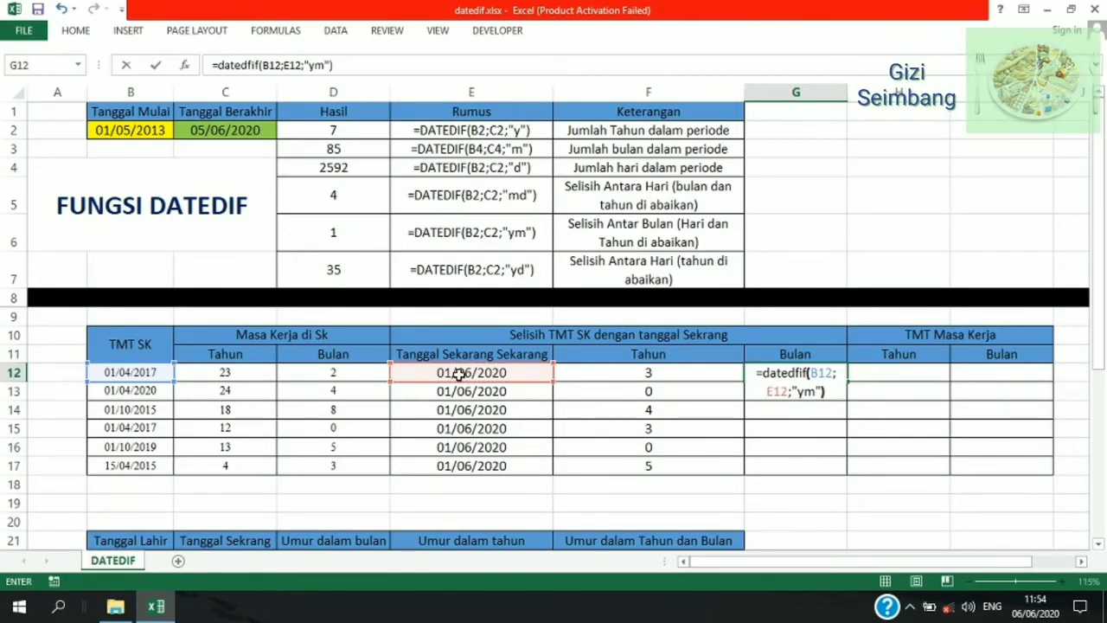
key(Return)
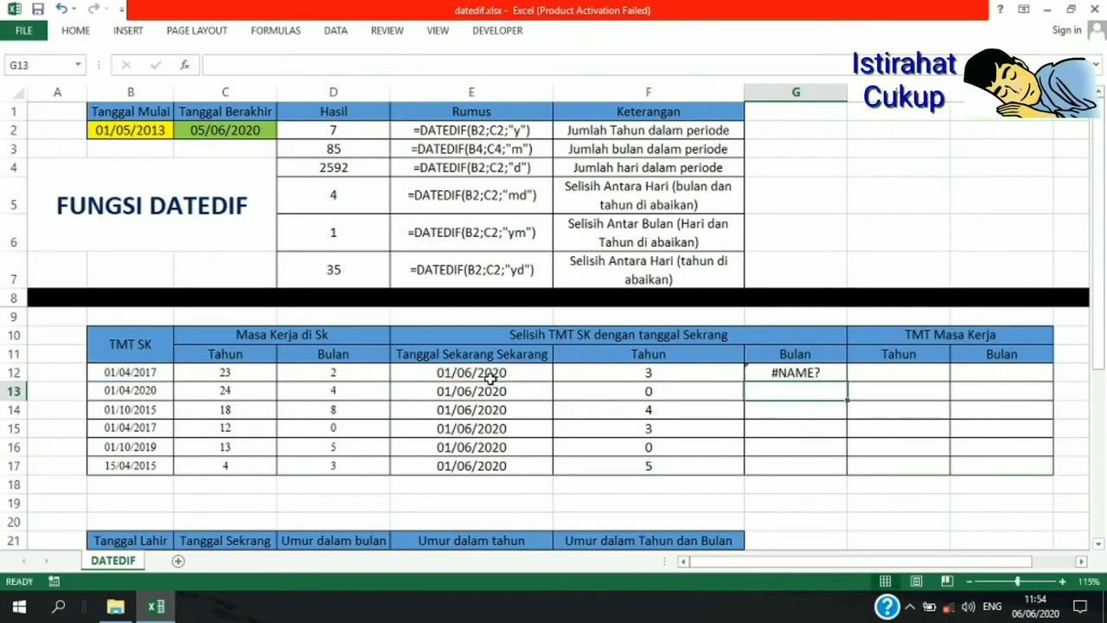
Step: Correct the misspelled function name in the G12 formula to datedif
click(787, 367)
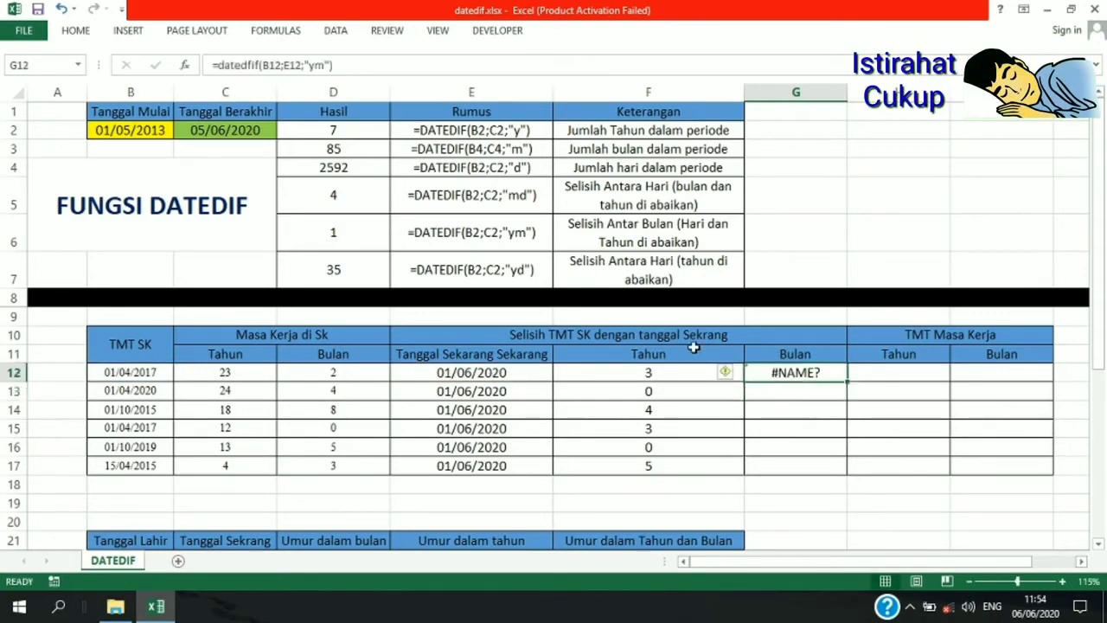
click(257, 64)
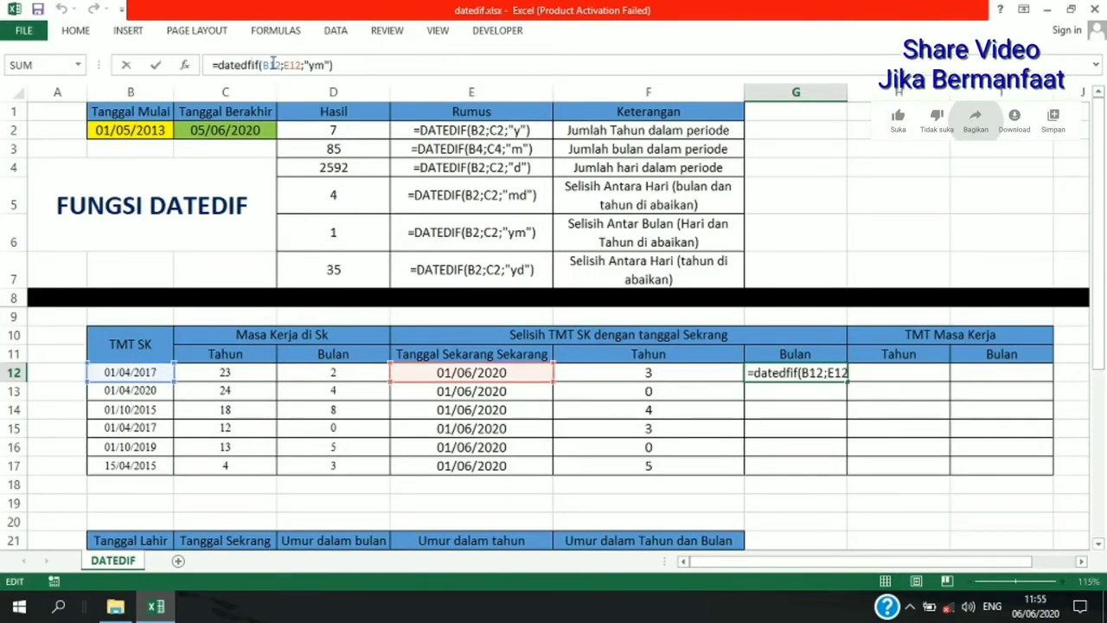
key(BackSpace)
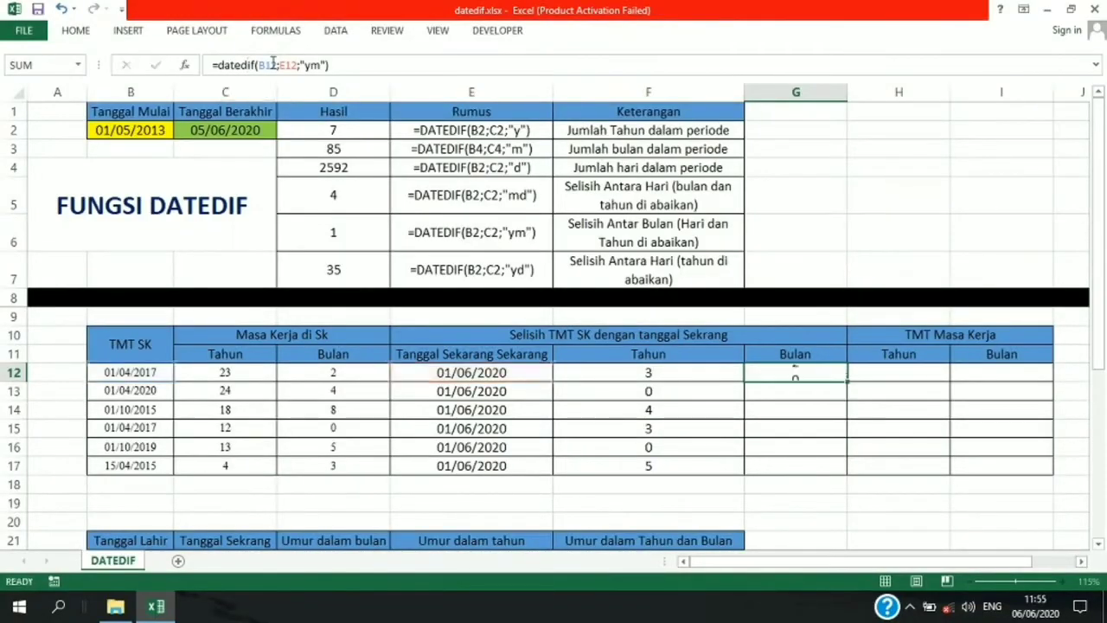
key(Return)
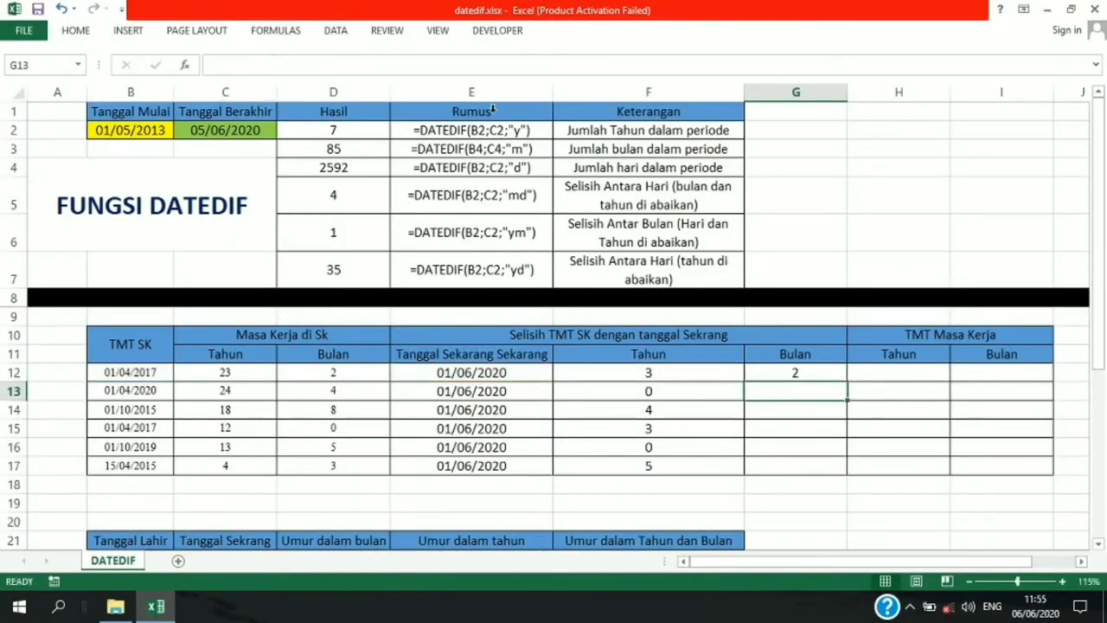
Step: Copy the months formula from G12 down to G17 and check the current dates in E12:E14
click(832, 368)
drag(846, 382, 851, 478)
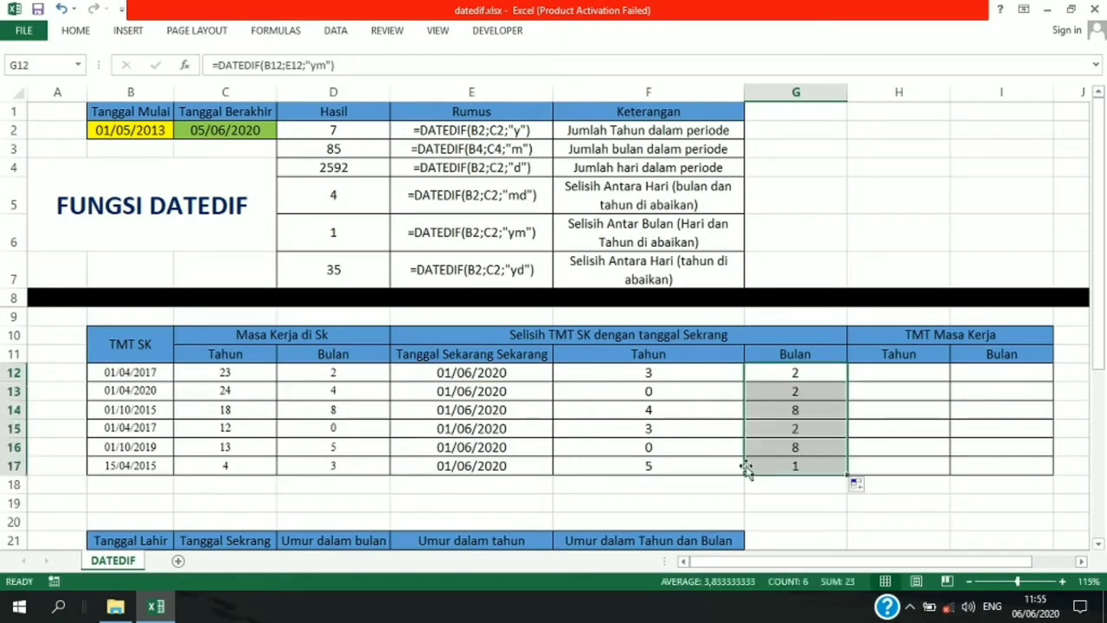
click(495, 376)
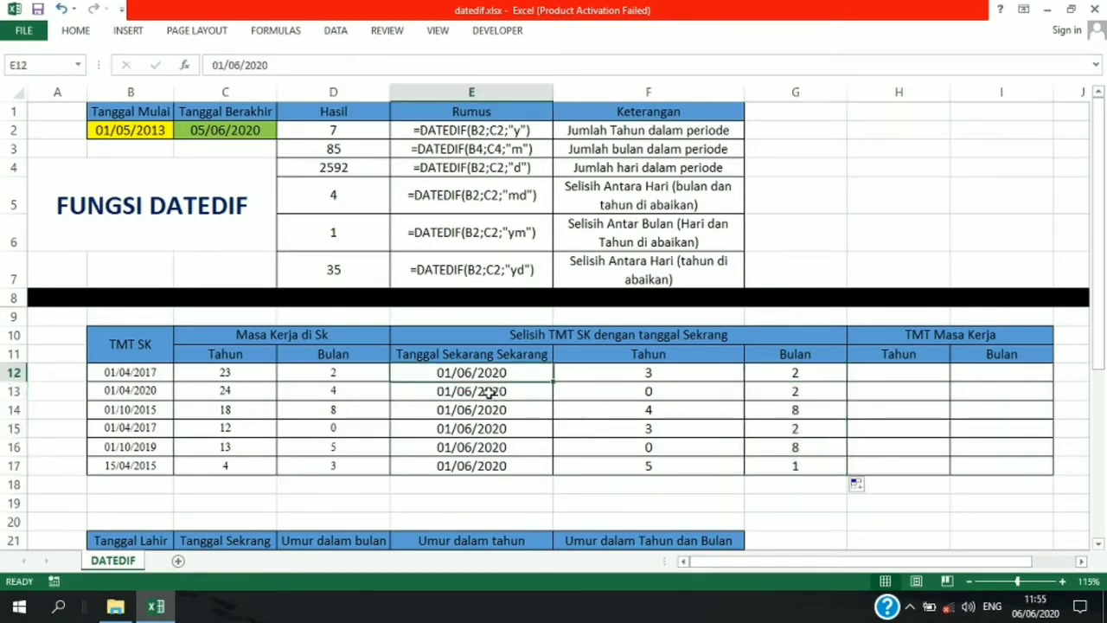
click(490, 396)
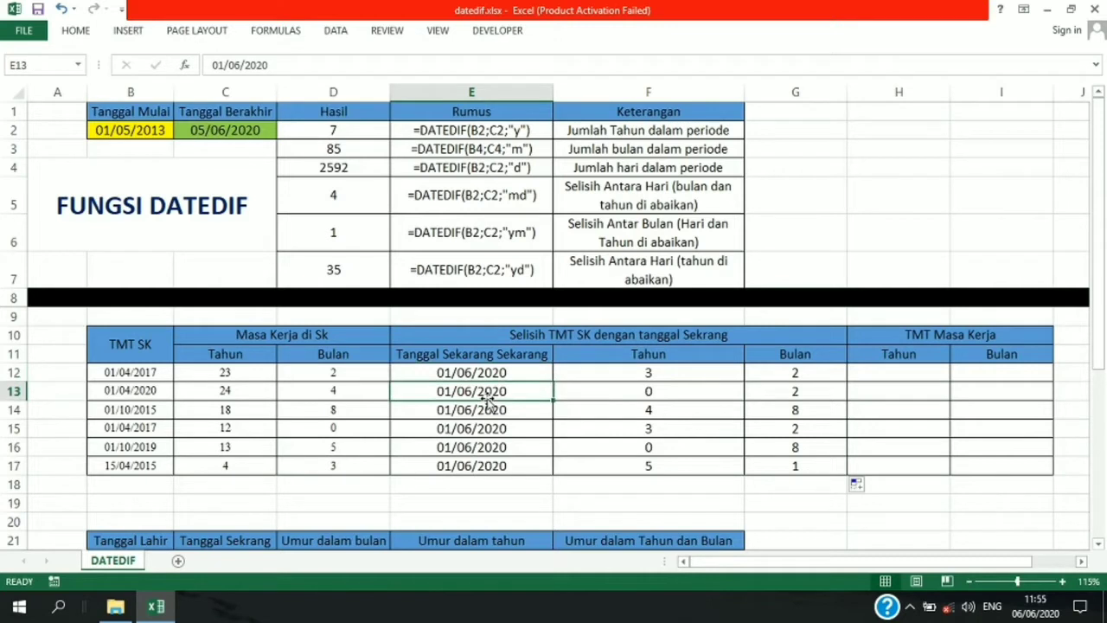
click(482, 410)
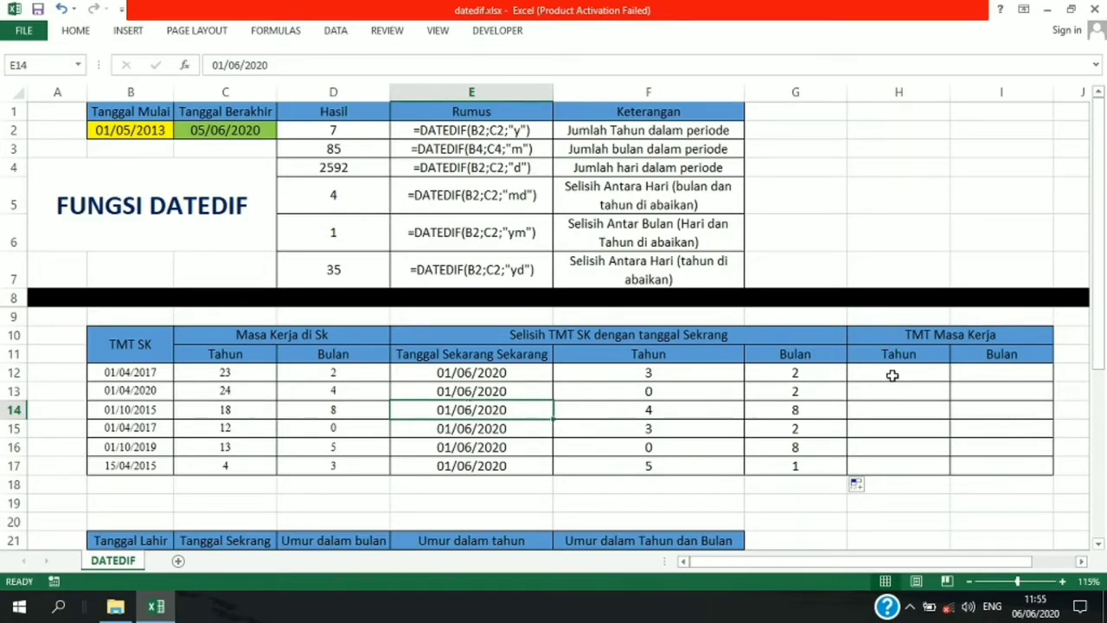
Step: Enter =C12+F12 in H12 for the total years under TMT Masa Kerja and copy it down to H17
click(891, 373)
text(=)
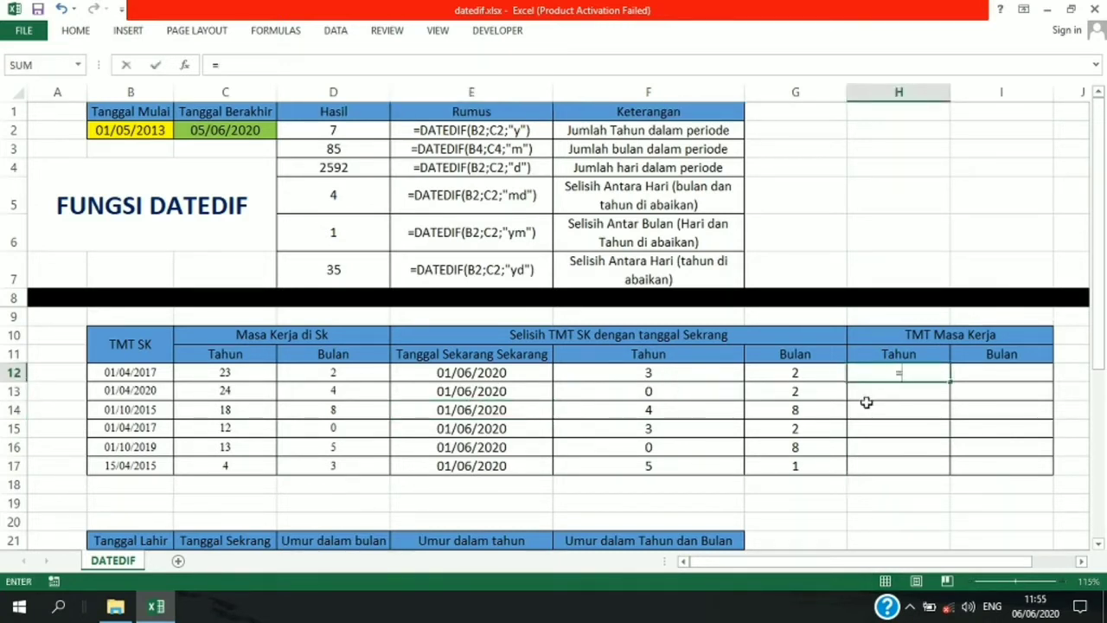
click(247, 377)
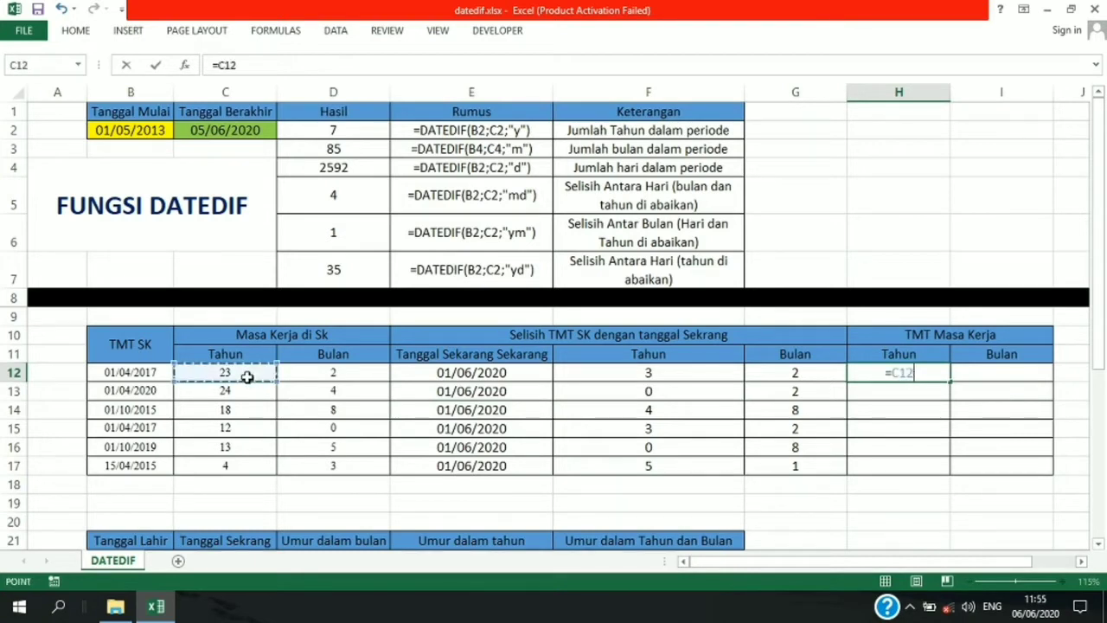
text(+)
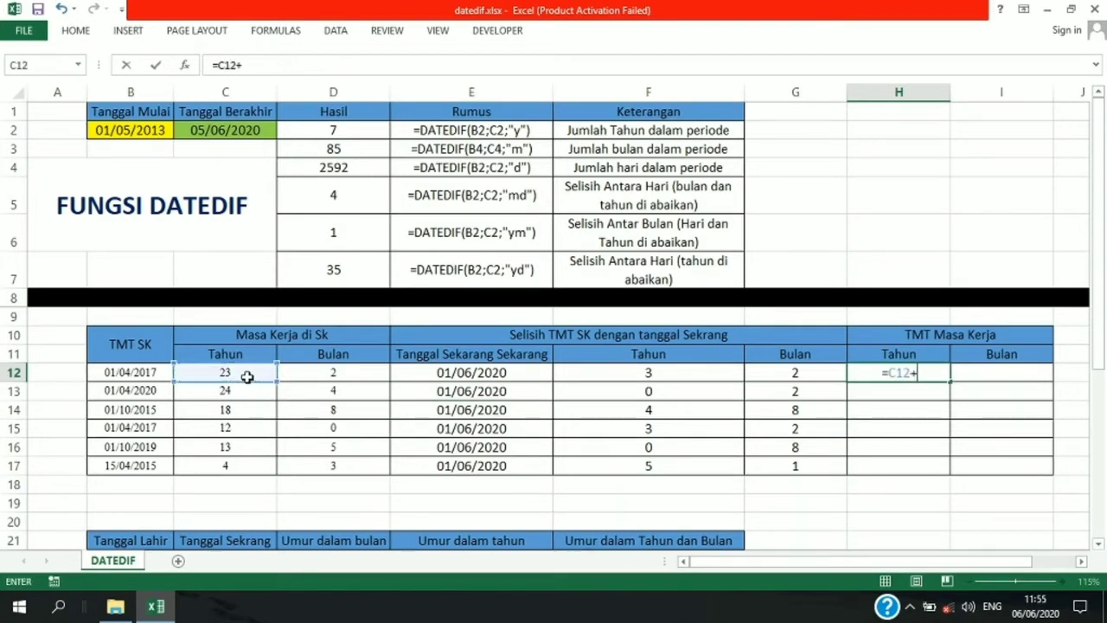
click(606, 372)
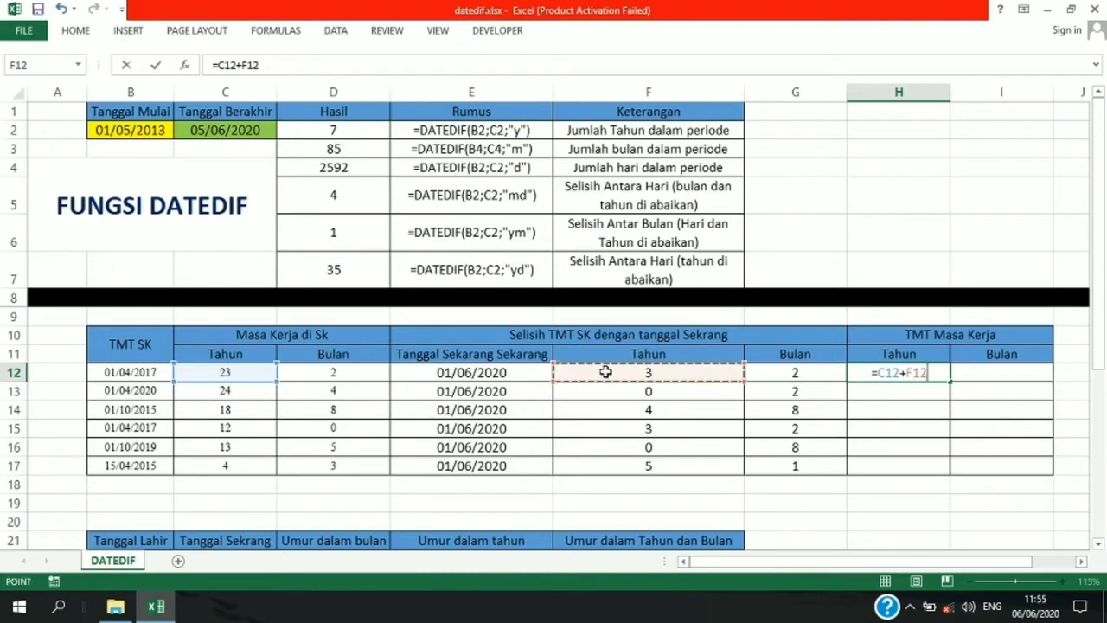
key(Return)
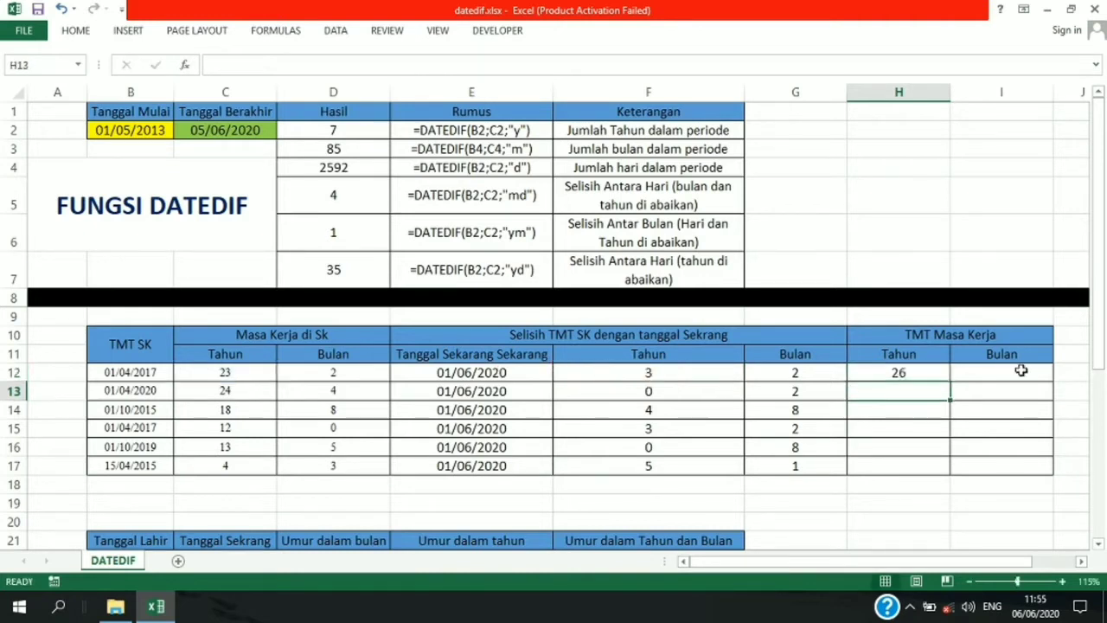
drag(950, 381, 969, 480)
Step: Enter =D12+G12 in I12 for the total months under TMT Masa Kerja and copy it down to I17
click(988, 372)
text(=)
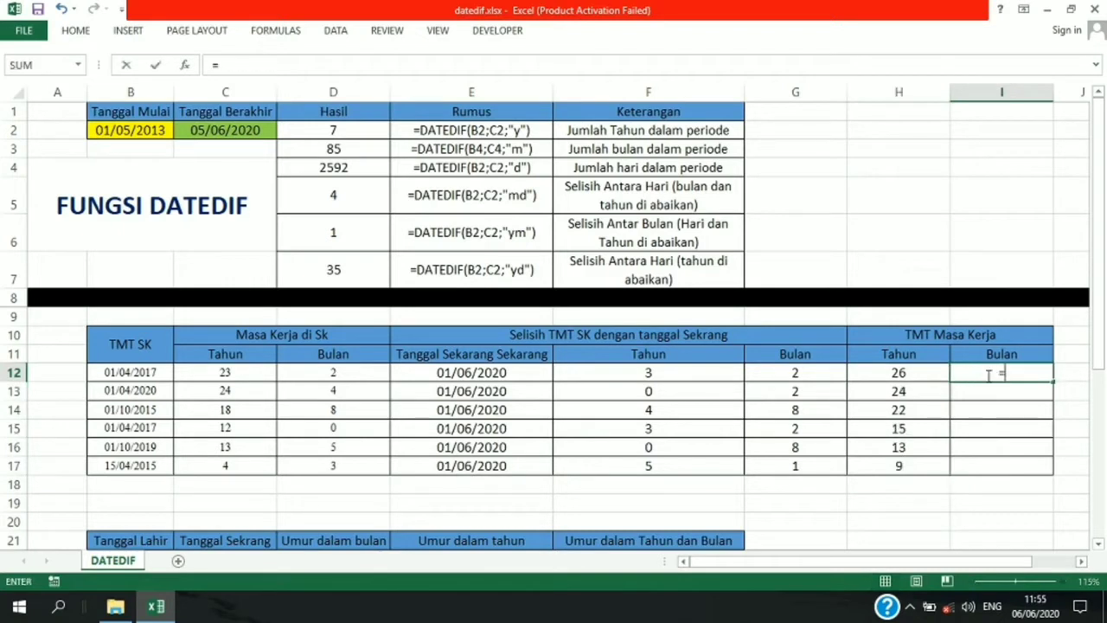
click(340, 375)
text(+)
click(783, 372)
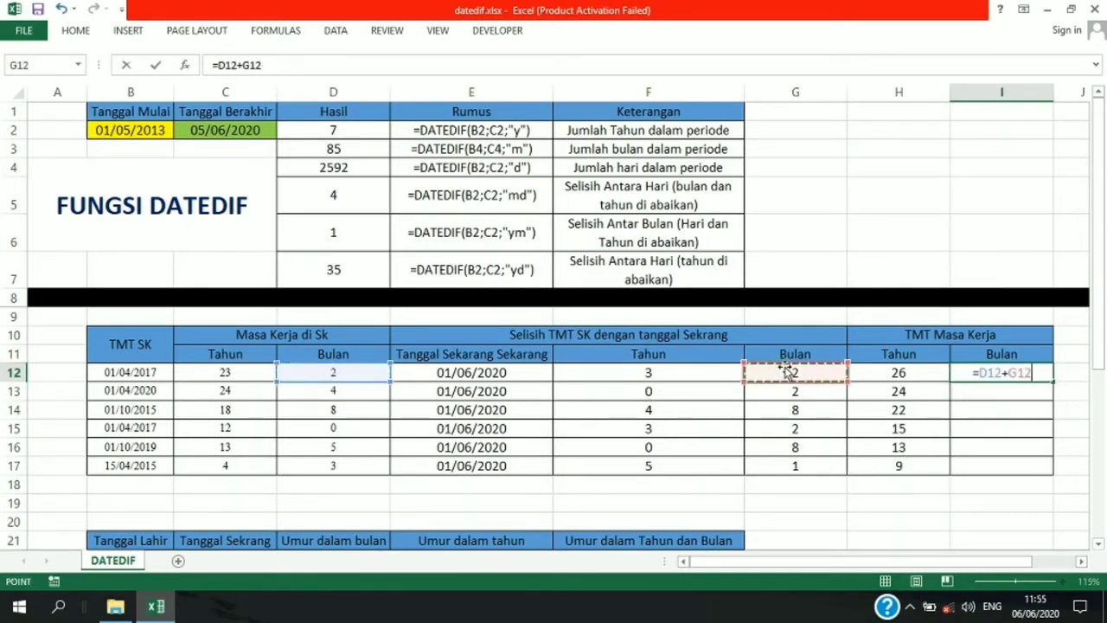
key(ctrl+Return)
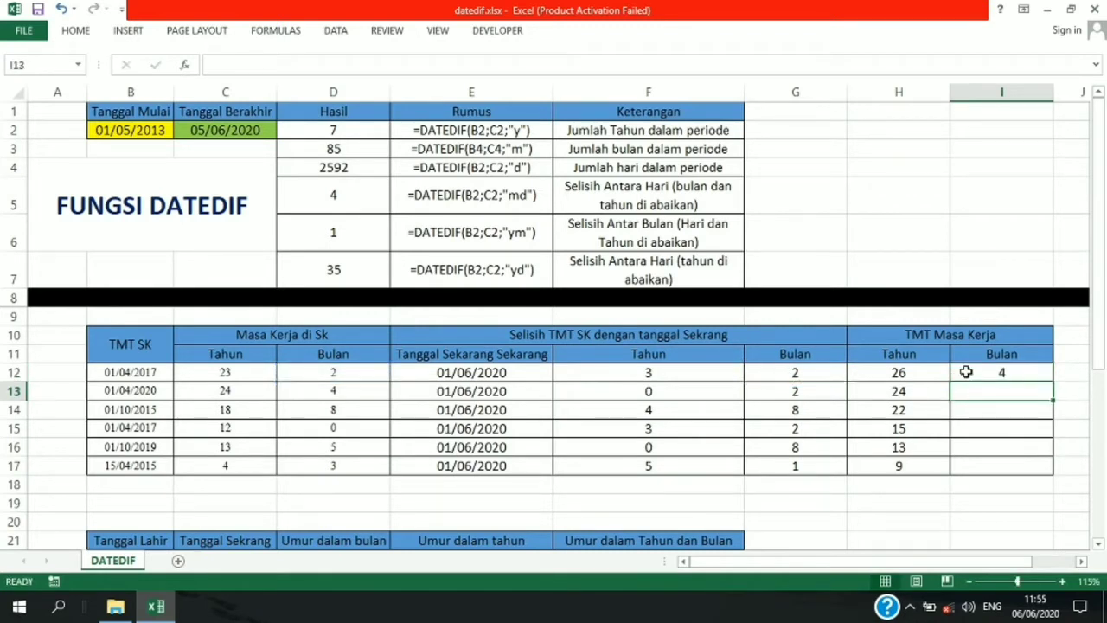
click(1001, 370)
drag(1054, 381, 1055, 474)
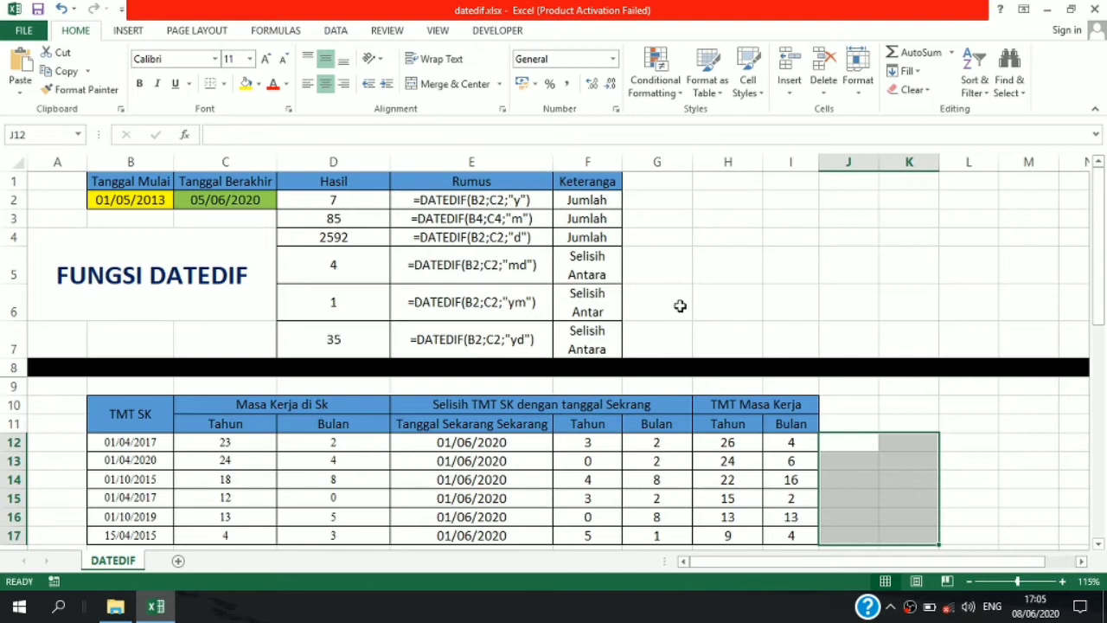
Step: Check the total months in I12:I17 and move the TMT Masa Kerja heading block from H10:I11 to J10:K11
click(861, 412)
drag(788, 442, 794, 537)
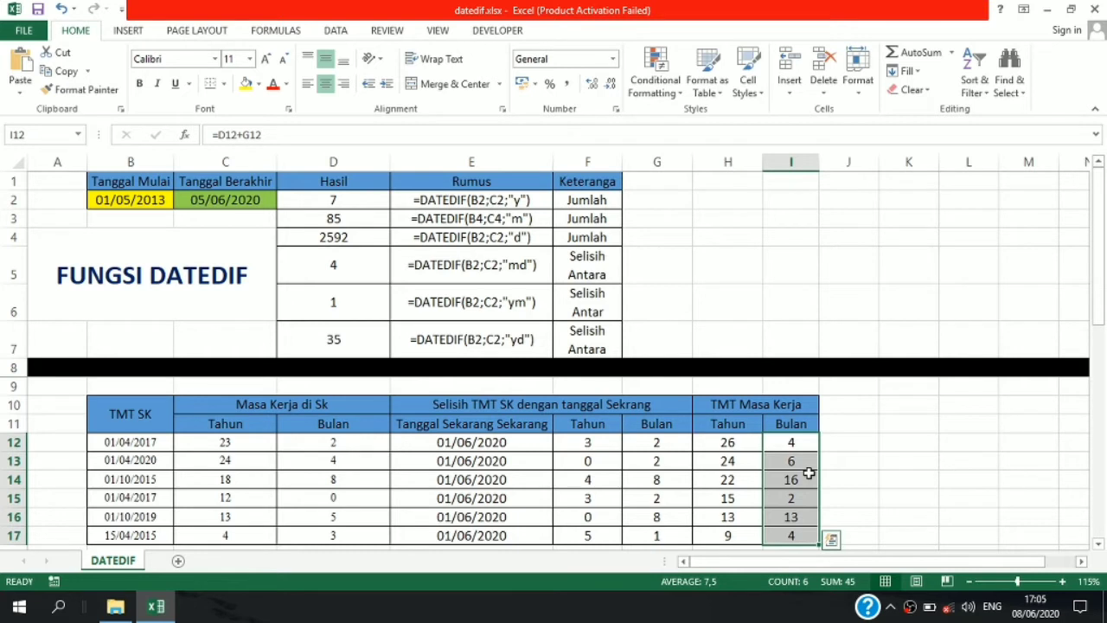
click(804, 476)
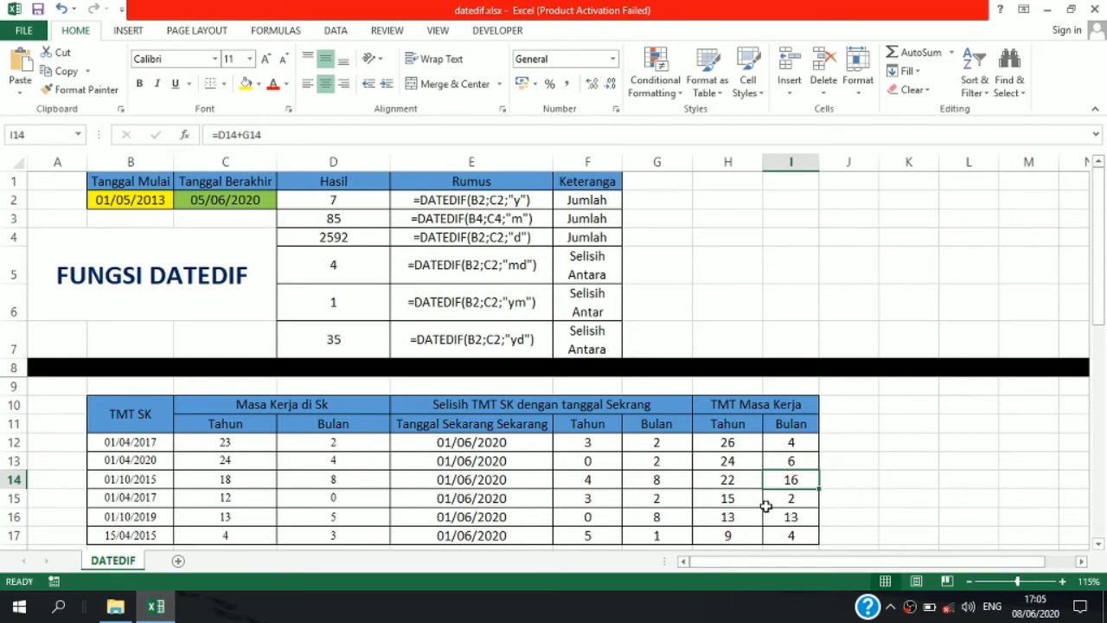
click(729, 485)
click(845, 440)
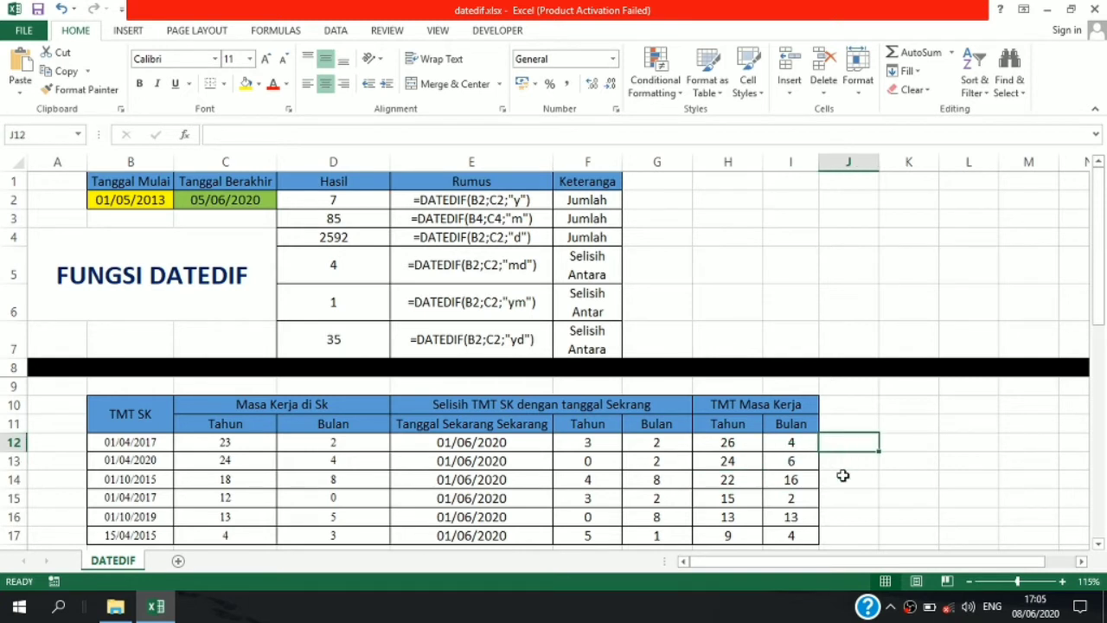
drag(786, 402, 764, 423)
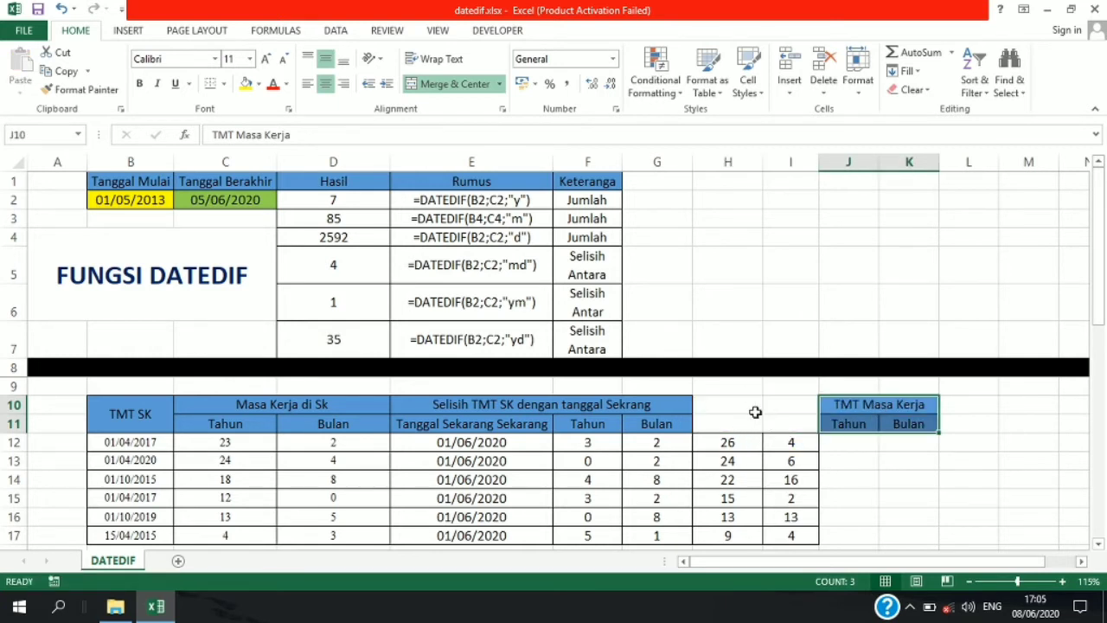
Step: Copy the Tahun and Bulan subheadings from J11:K11 to H11:I11
drag(742, 407, 904, 424)
key(ctrl+c)
click(732, 422)
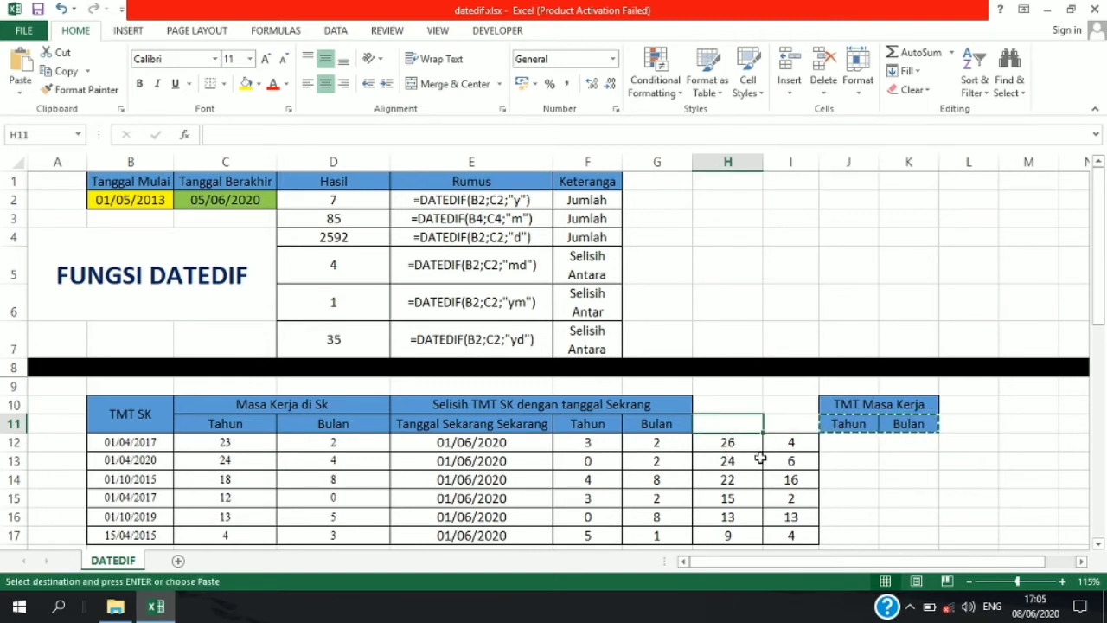
key(ctrl+v)
Step: Merge and center H10:I10 and enter the heading "kolom bantu"
drag(753, 405, 782, 406)
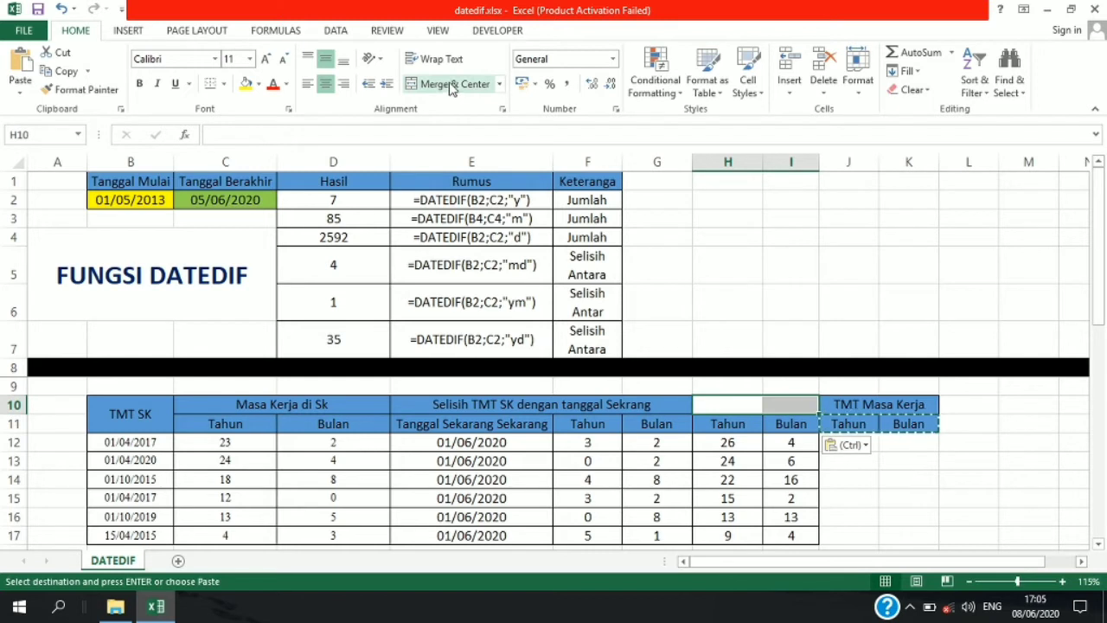
key(Escape)
click(454, 90)
text(Lp;p)
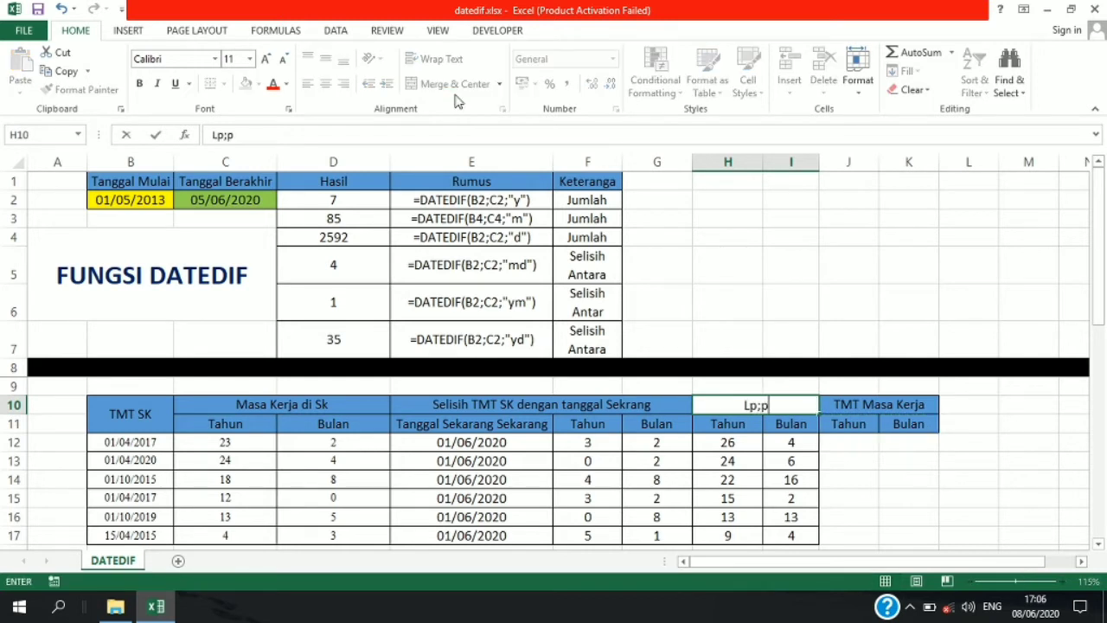
key(BackSpace)
key(BackSpace)
key(BackSpace)
text(kolom)
text( a)
key(BackSpace)
text(bantu)
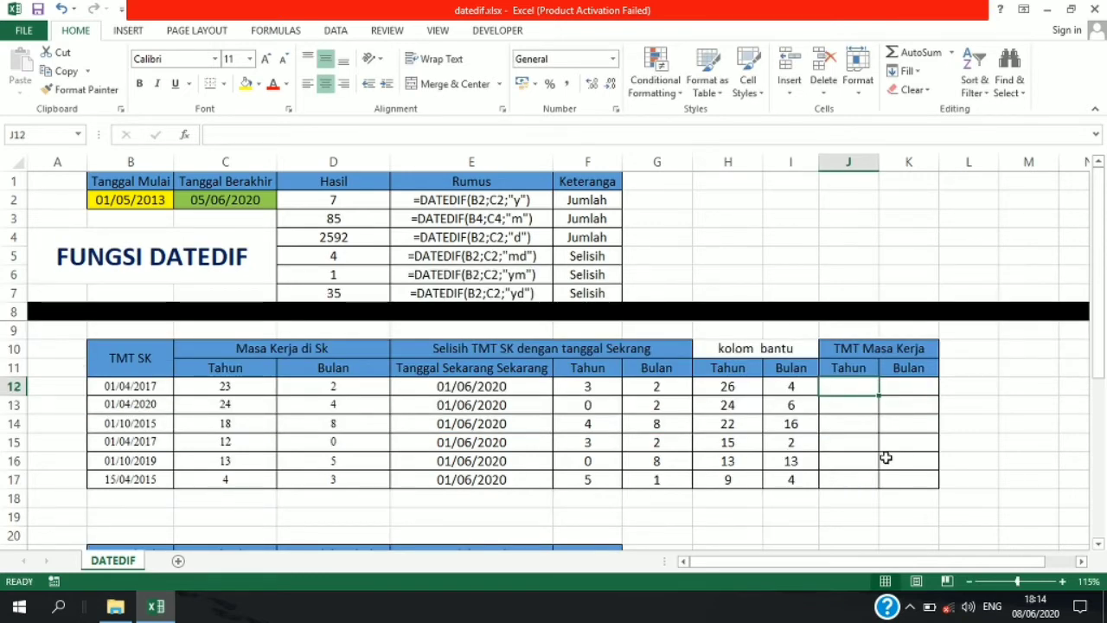
Step: Enter =IF(I12>=12;H12+1;H12) in J12 to carry twelve or more months over into the years
text(=if)
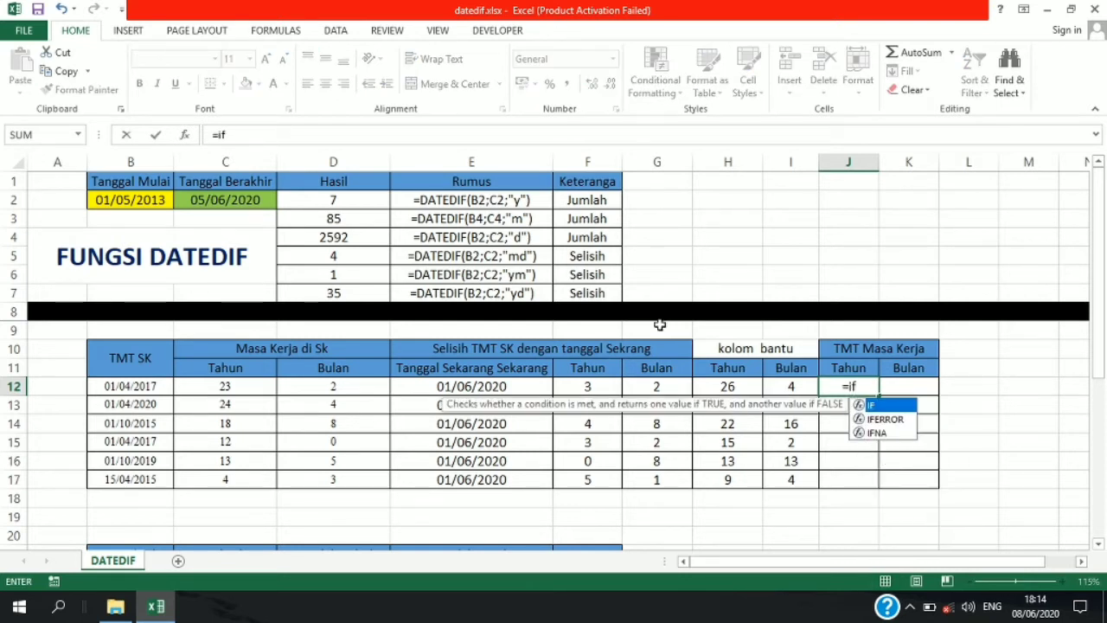
click(257, 140)
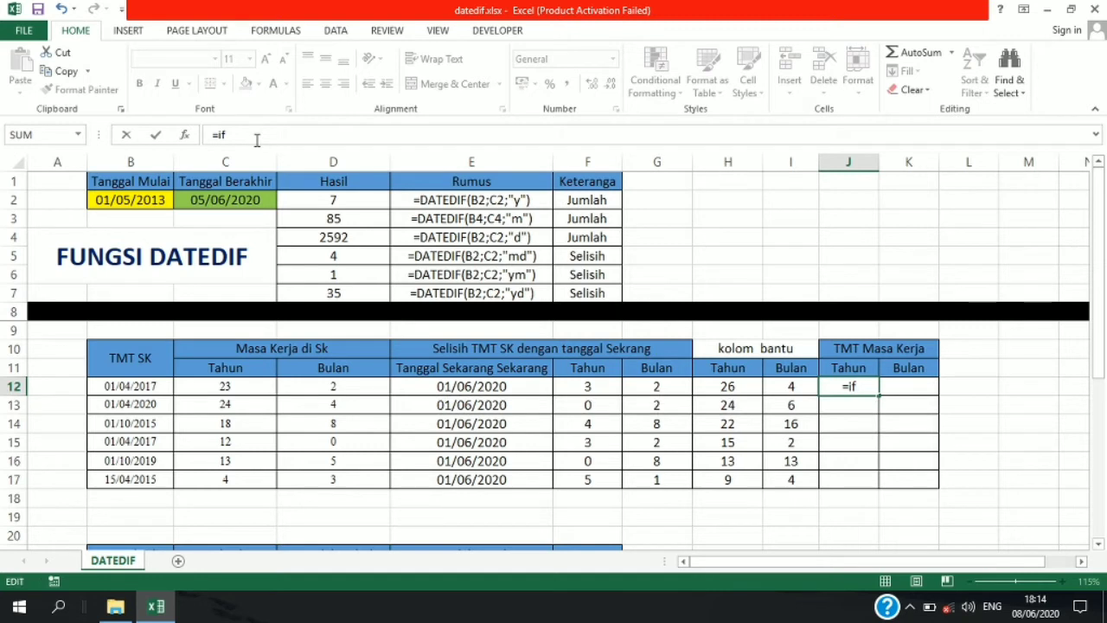
text(()
click(799, 387)
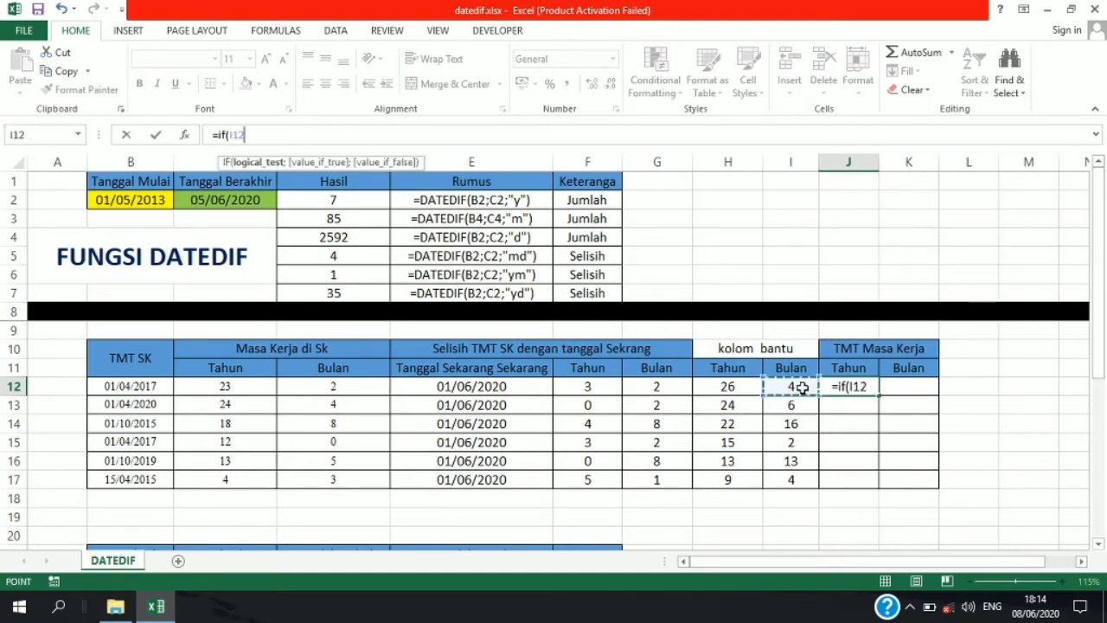
text(>)
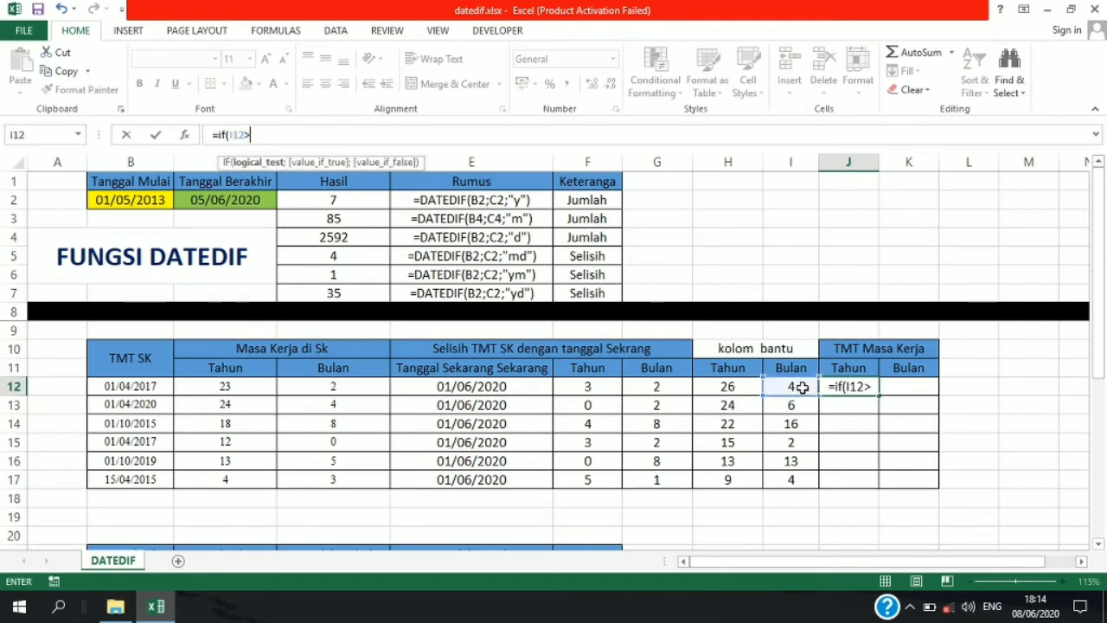
text(=12)
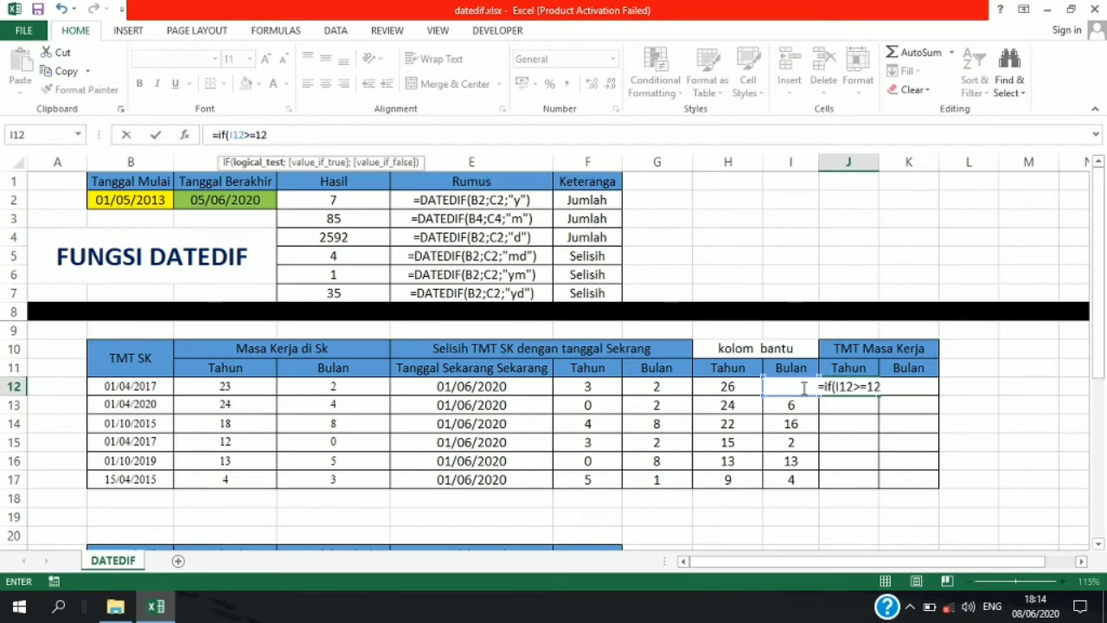
text(;)
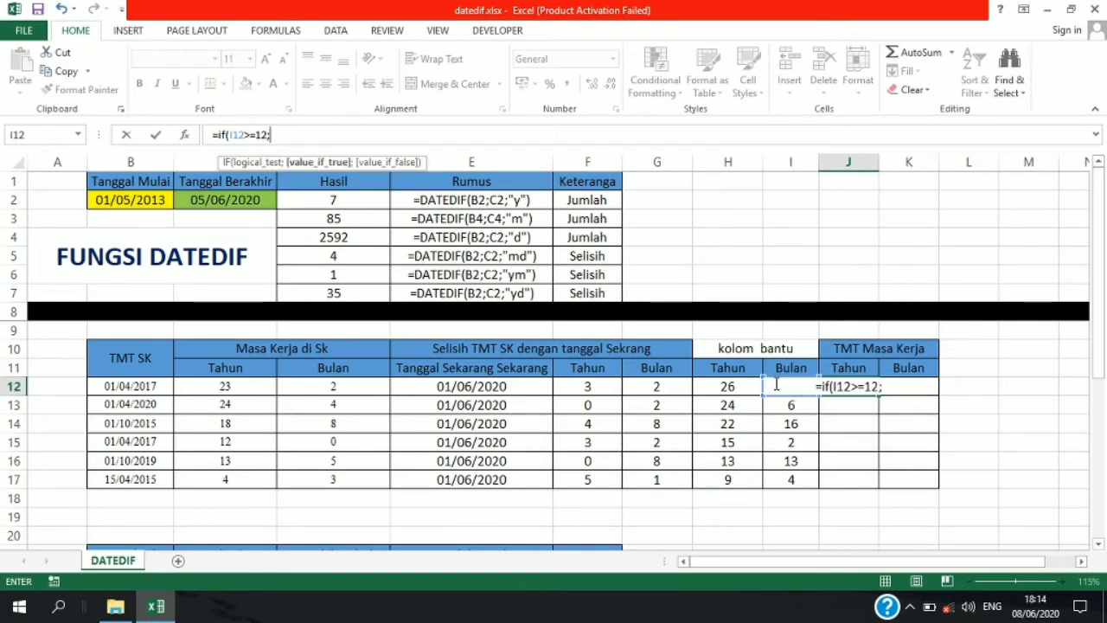
click(749, 387)
text(+1)
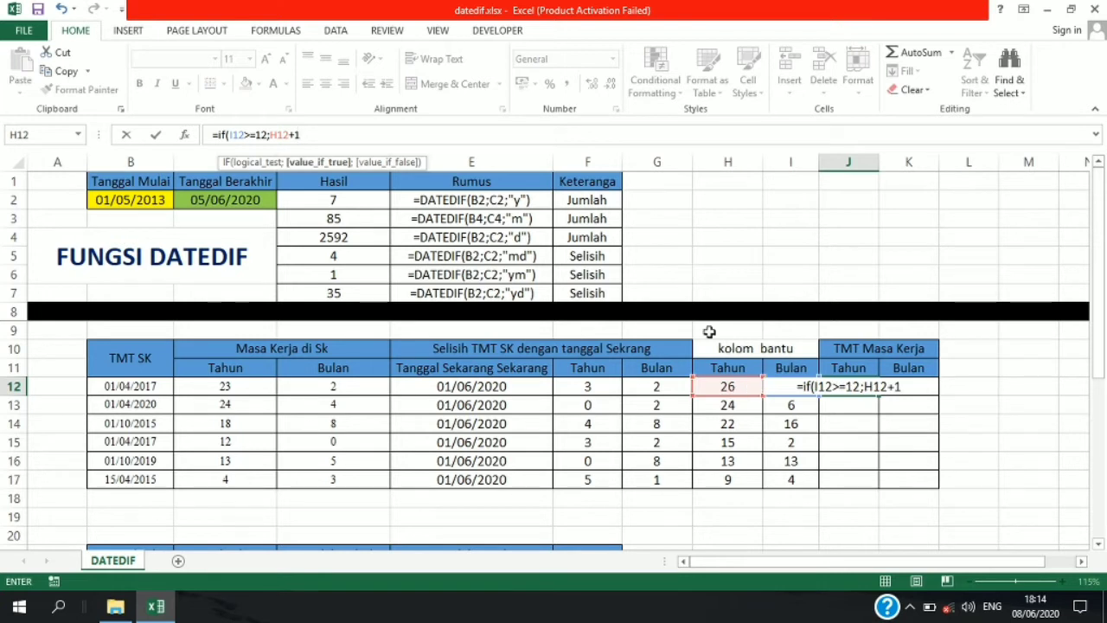
text(;)
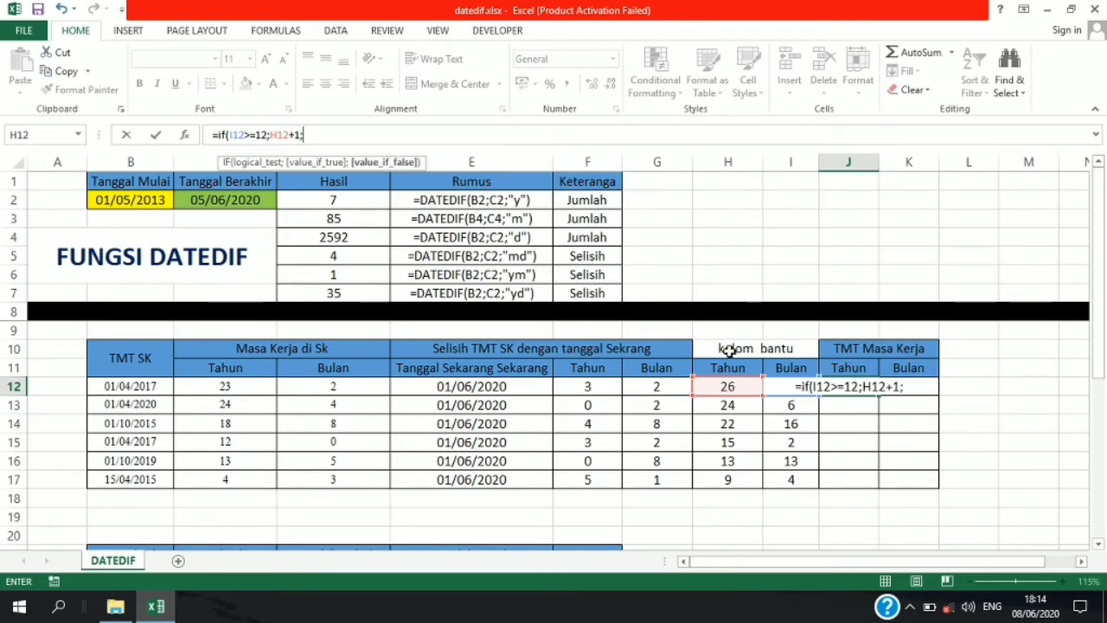
click(729, 387)
text())
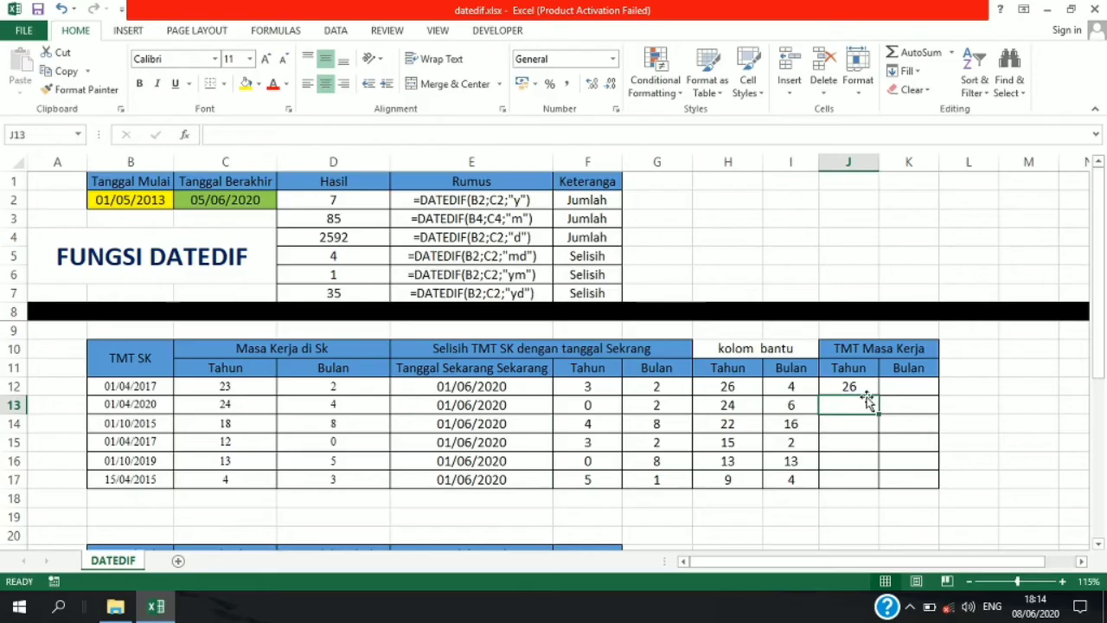
Step: Copy the years formula from J12 down to J17 and check the results against the helper months
click(865, 390)
drag(878, 395, 877, 488)
click(832, 458)
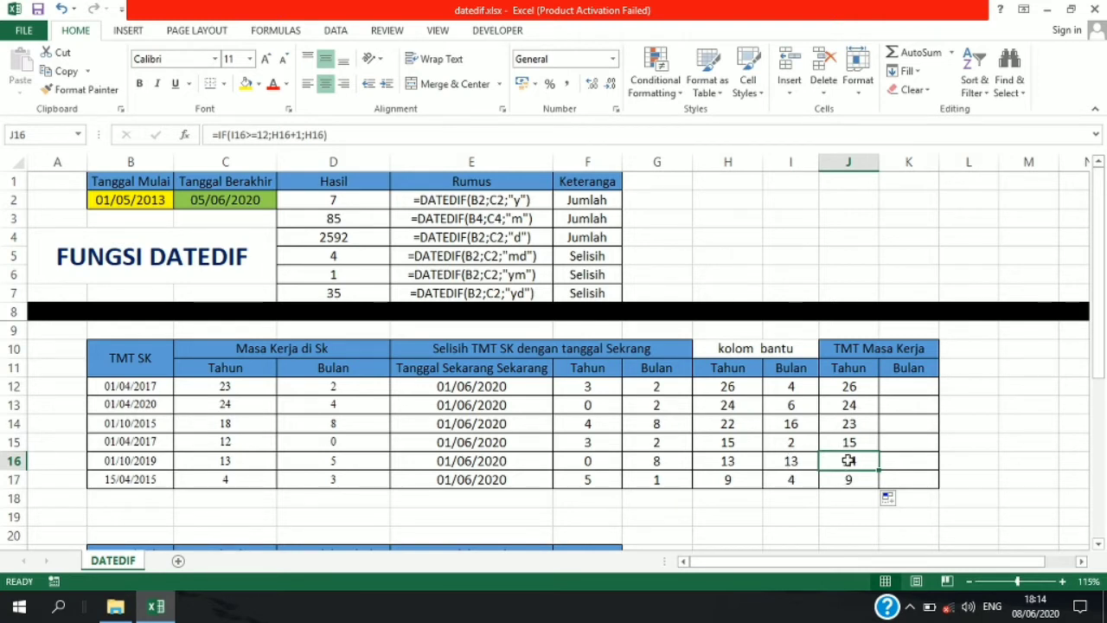
click(793, 423)
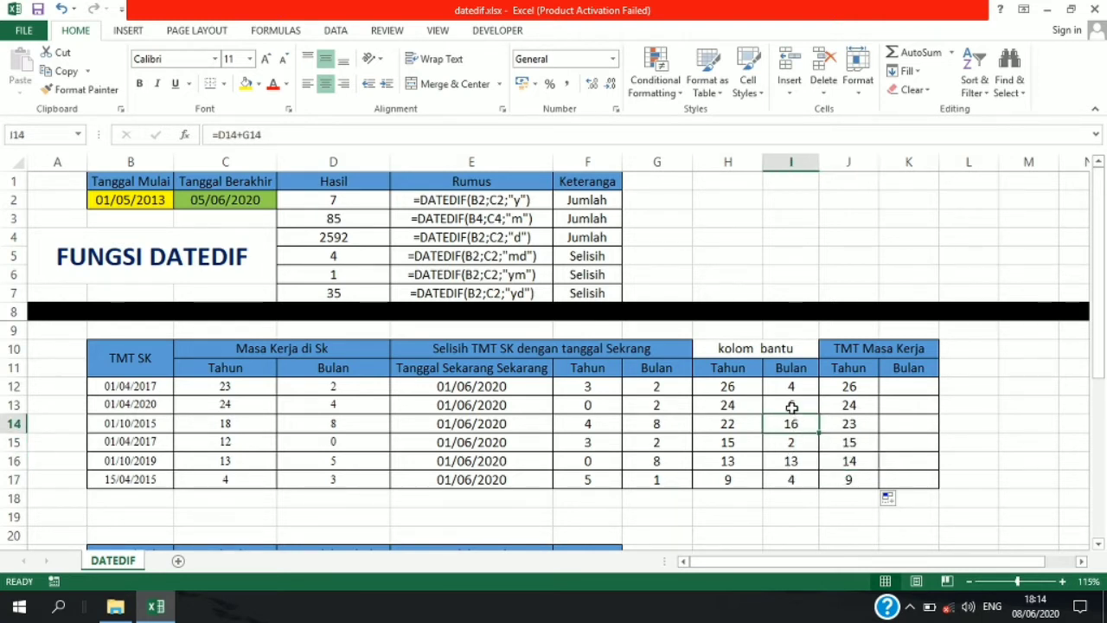
click(840, 405)
click(852, 386)
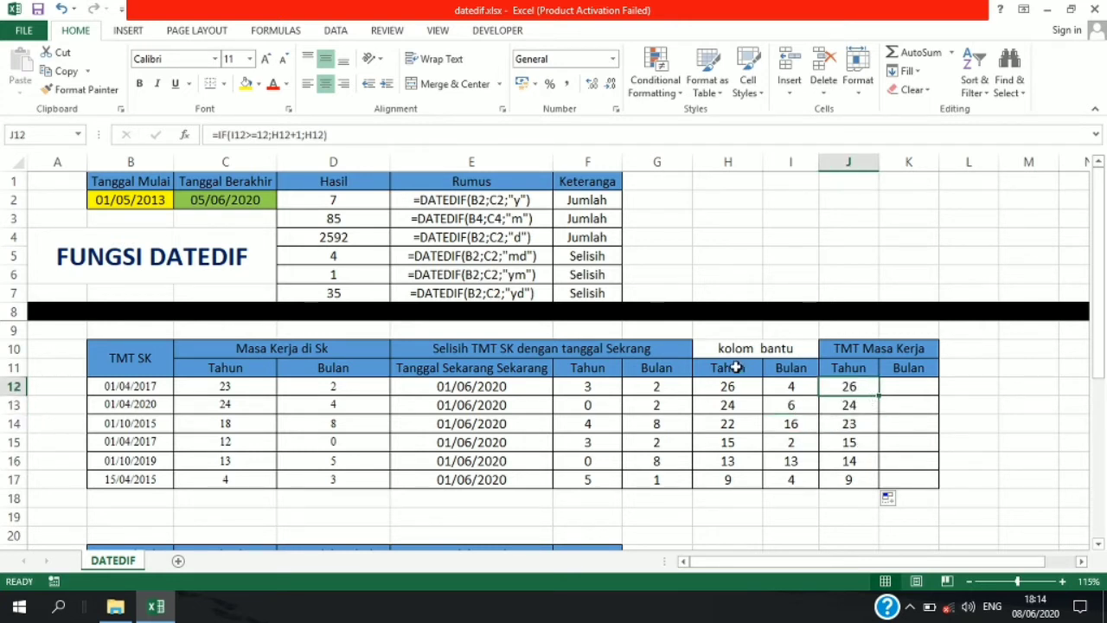
Step: Enter =IF(I12>=12;I12-12;I12) in K12 for the remaining months under TMT Masa Kerja and copy it down to K17
click(909, 393)
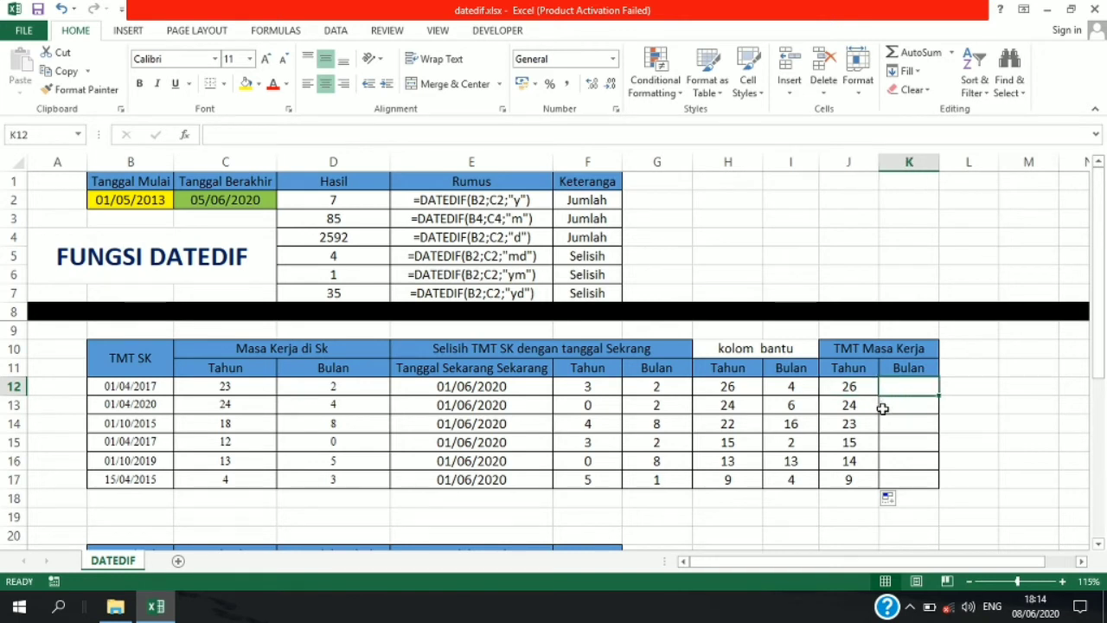
text(=if()
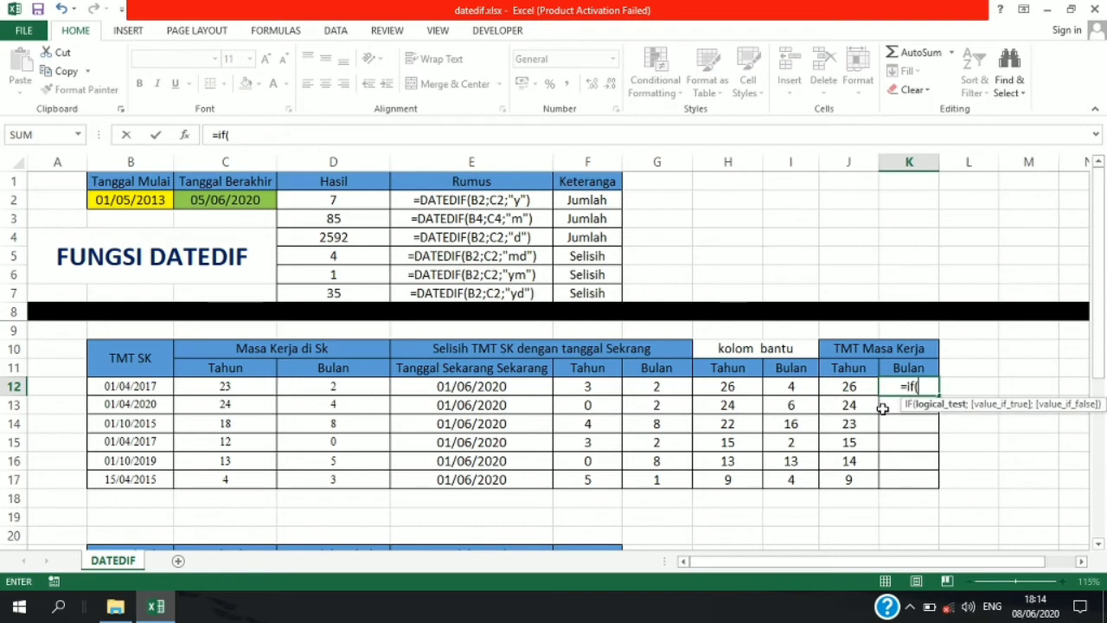
click(793, 385)
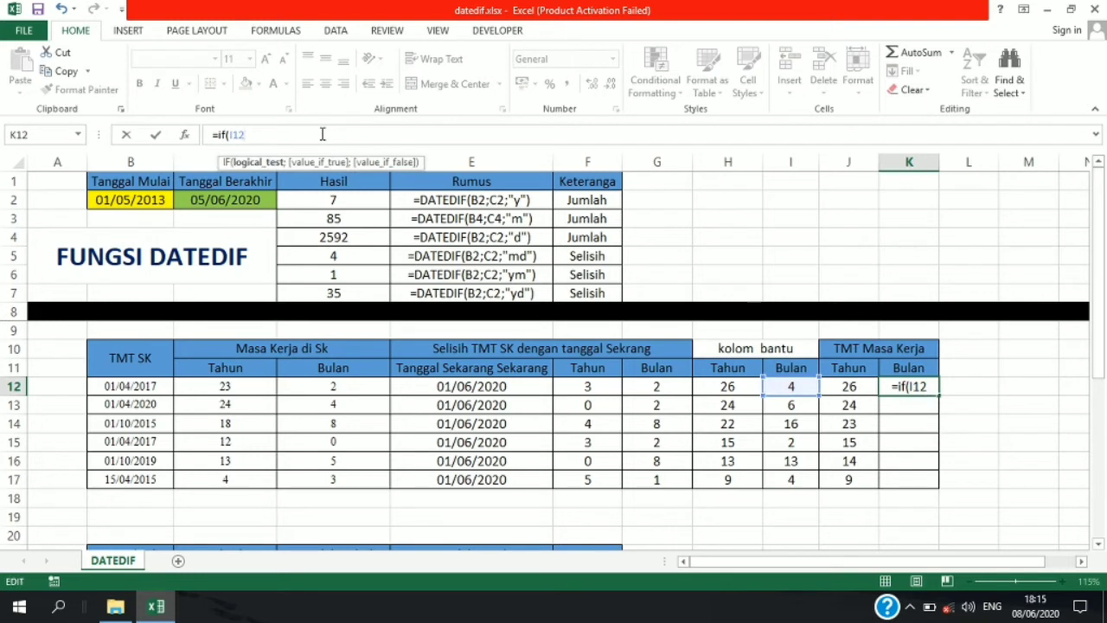
text(>=12)
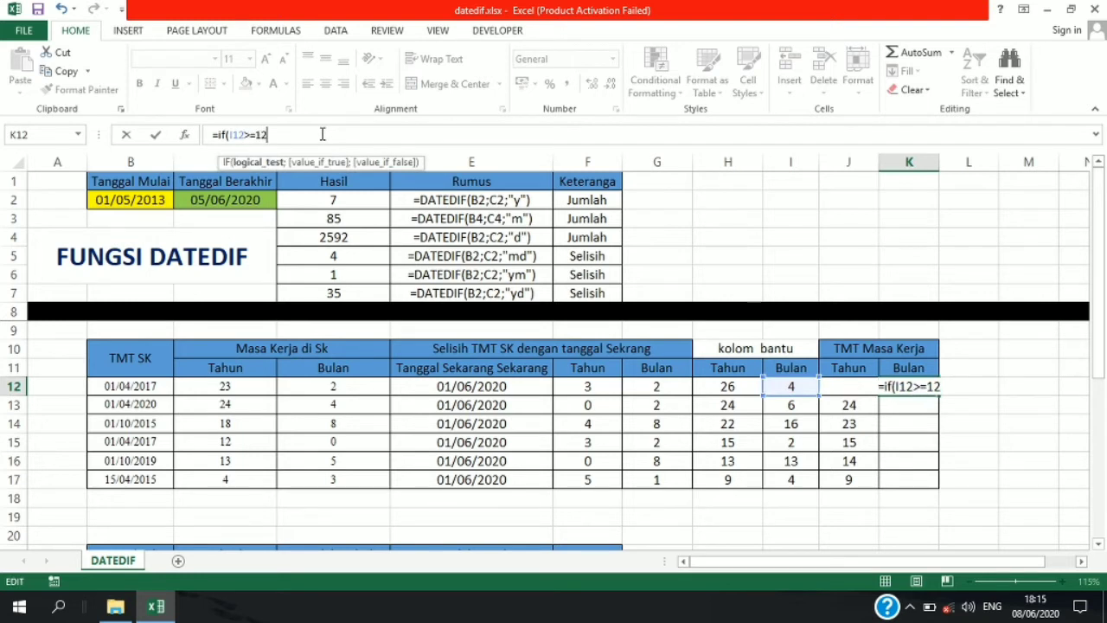
text(;)
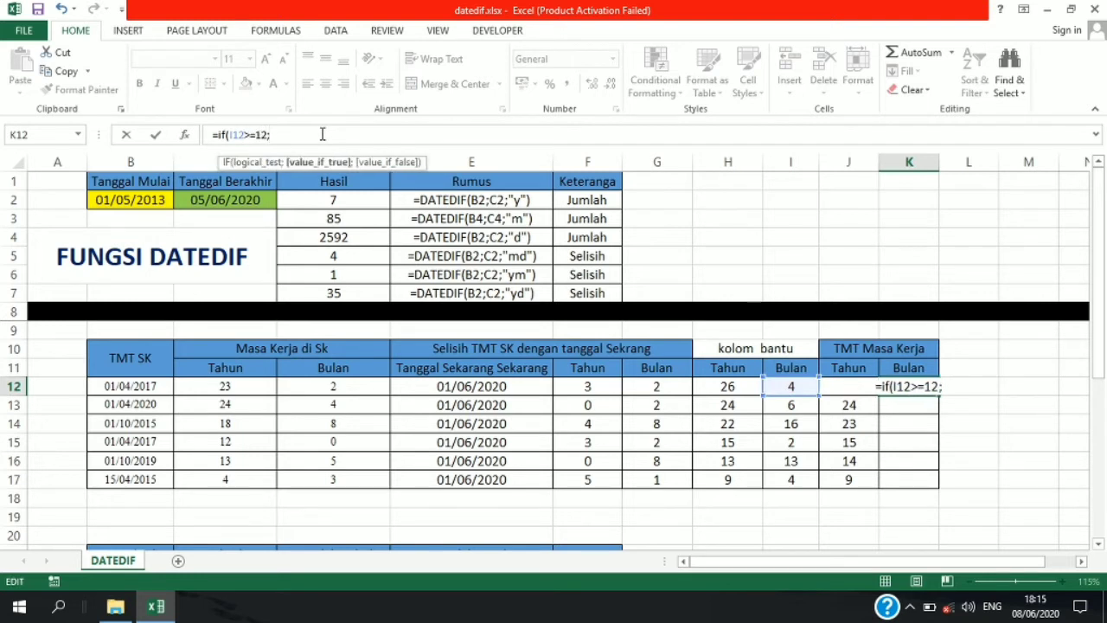
click(784, 389)
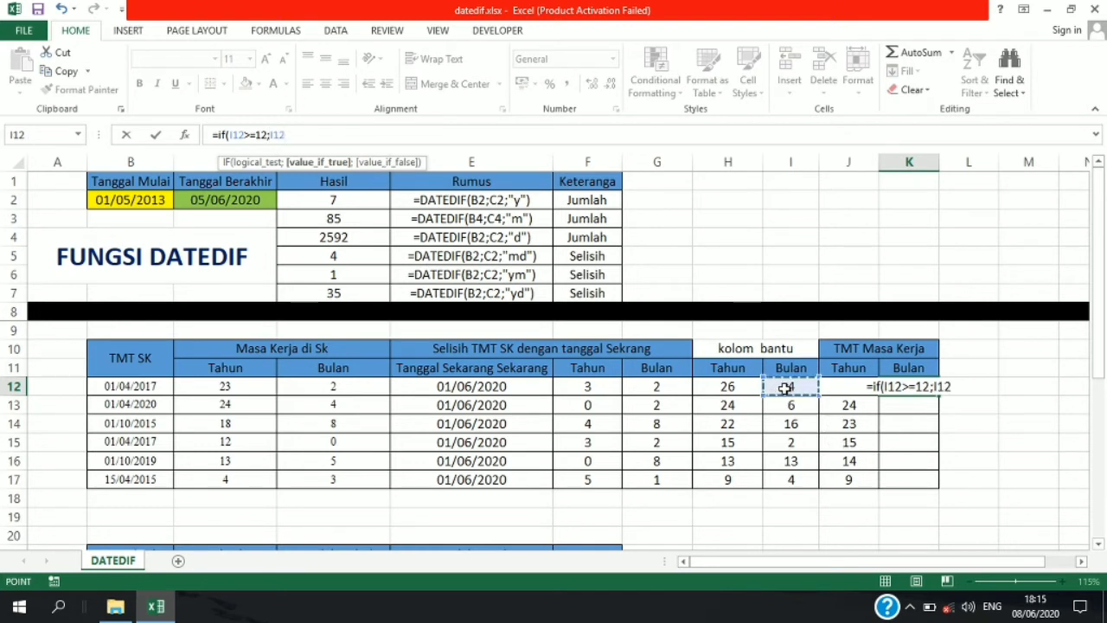
text(-12)
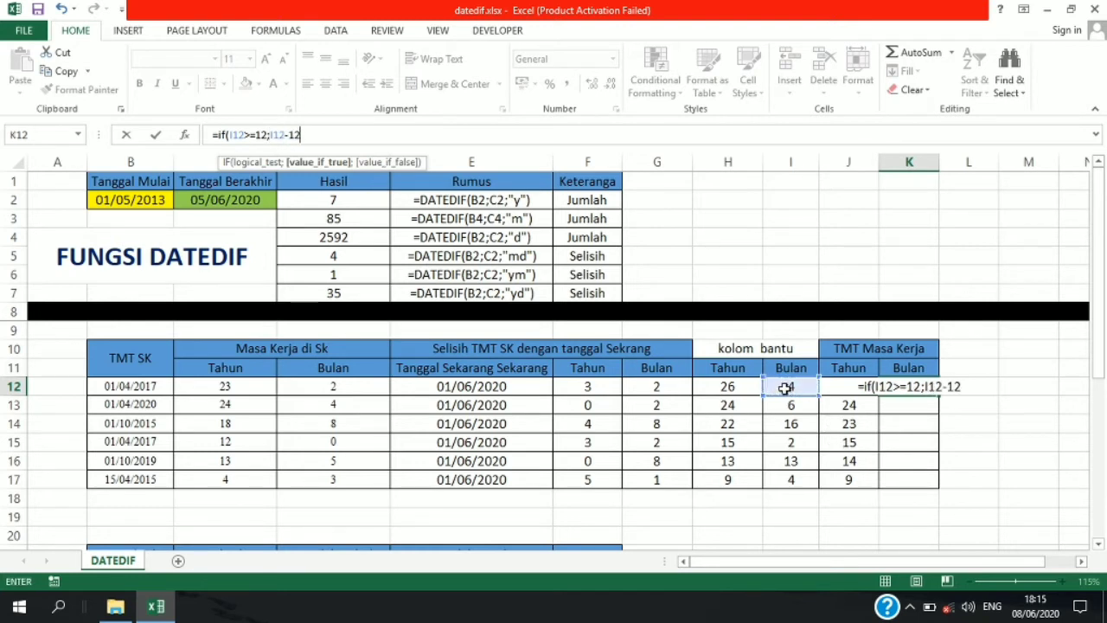
text(;)
click(784, 388)
text())
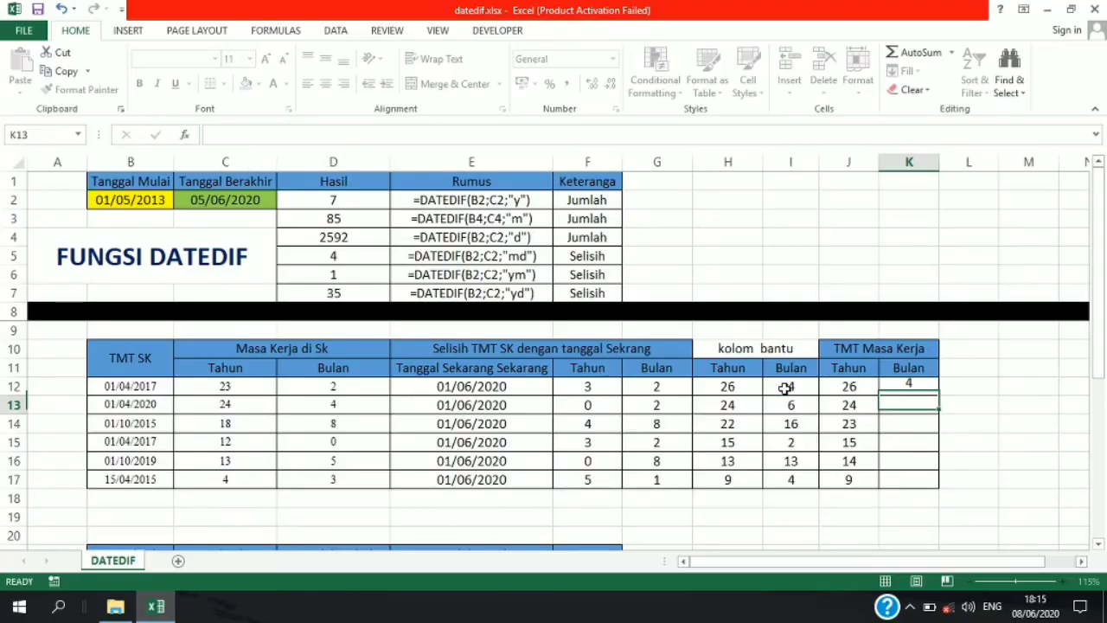
key(Return)
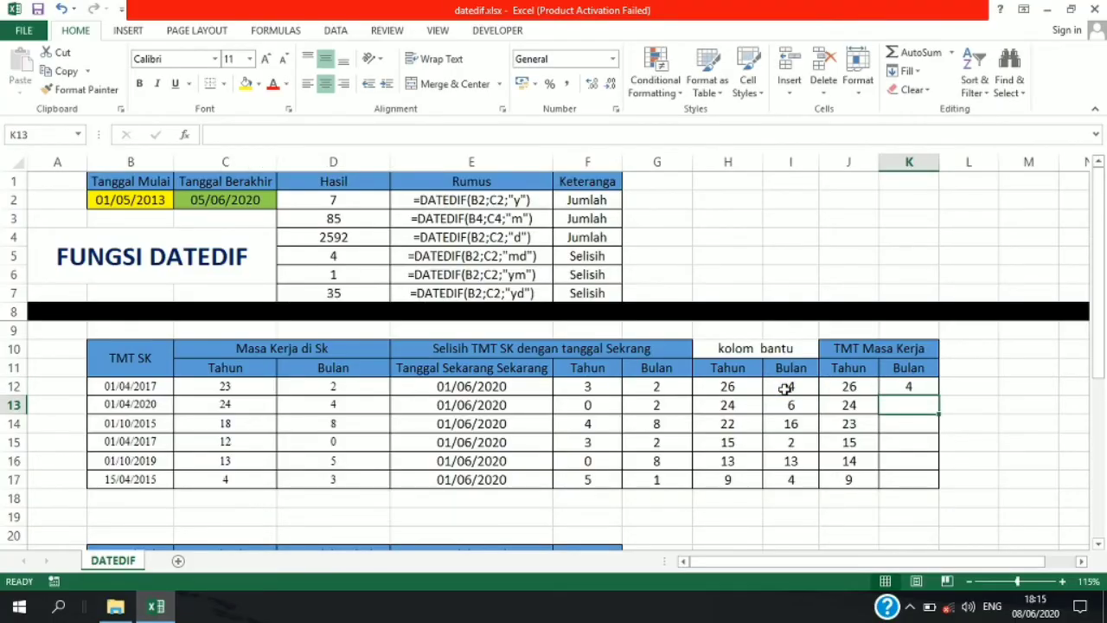
click(922, 392)
drag(939, 395, 927, 485)
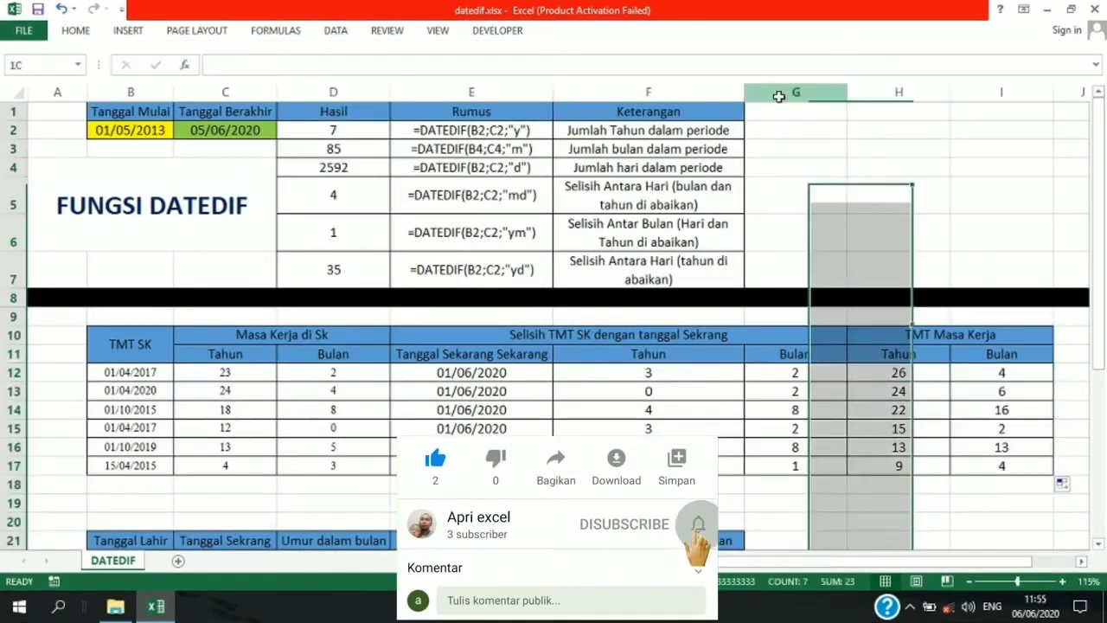
drag(779, 96, 257, 92)
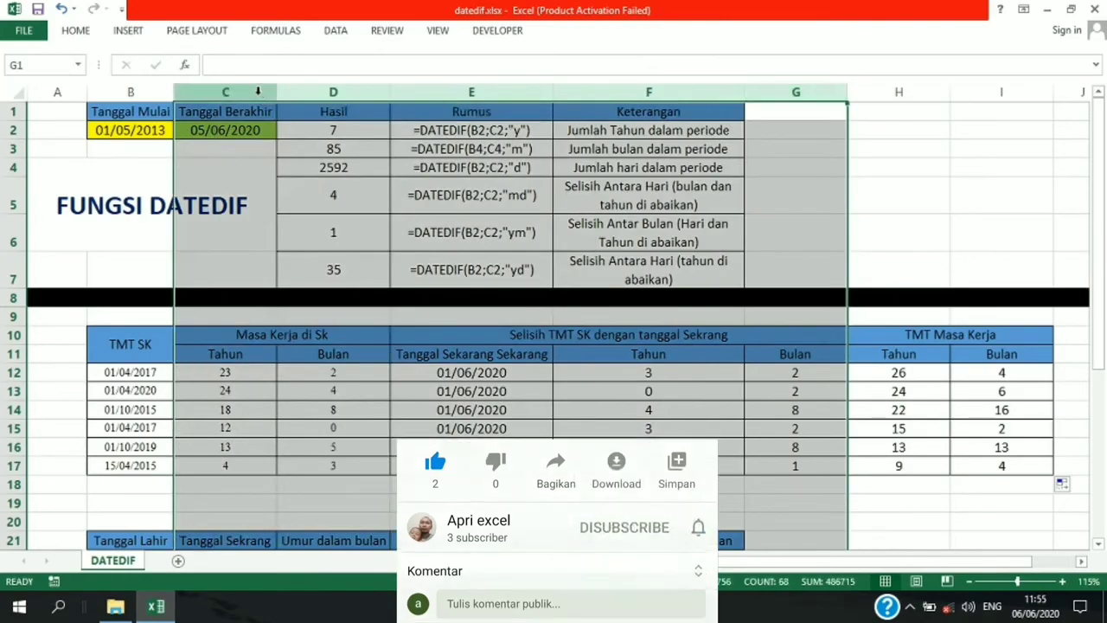
Step: Hide columns C through G
right_click(256, 92)
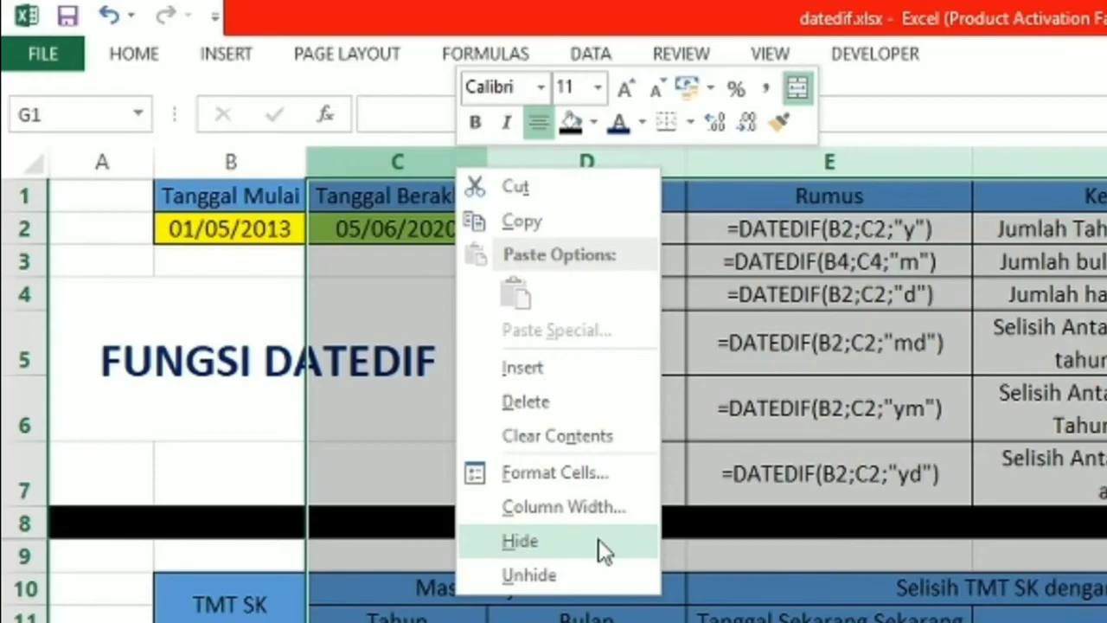
click(598, 539)
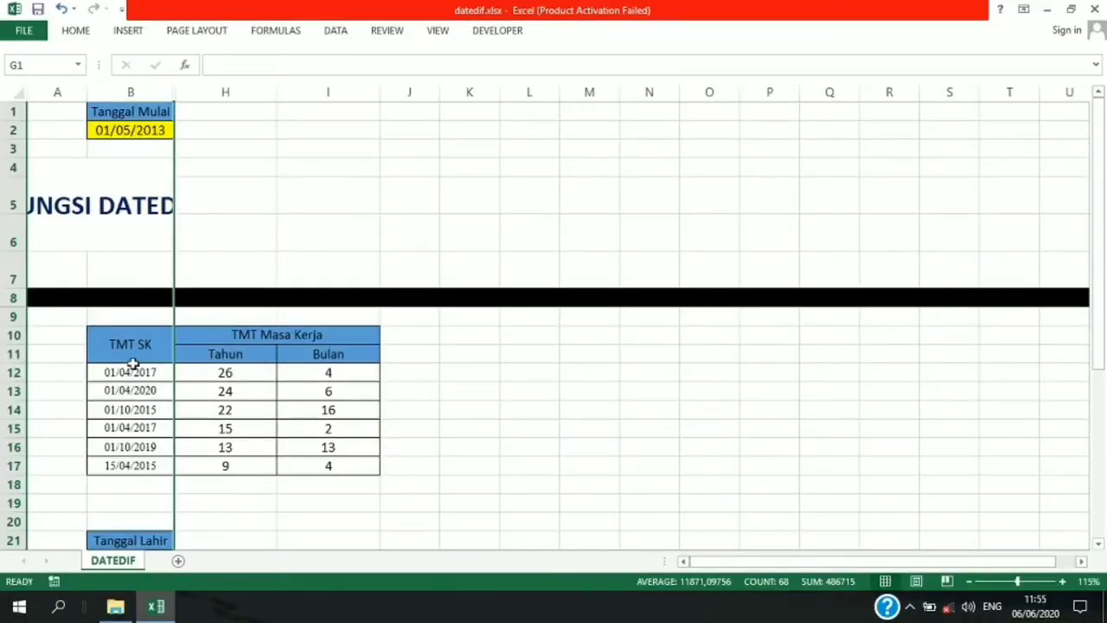
click(506, 387)
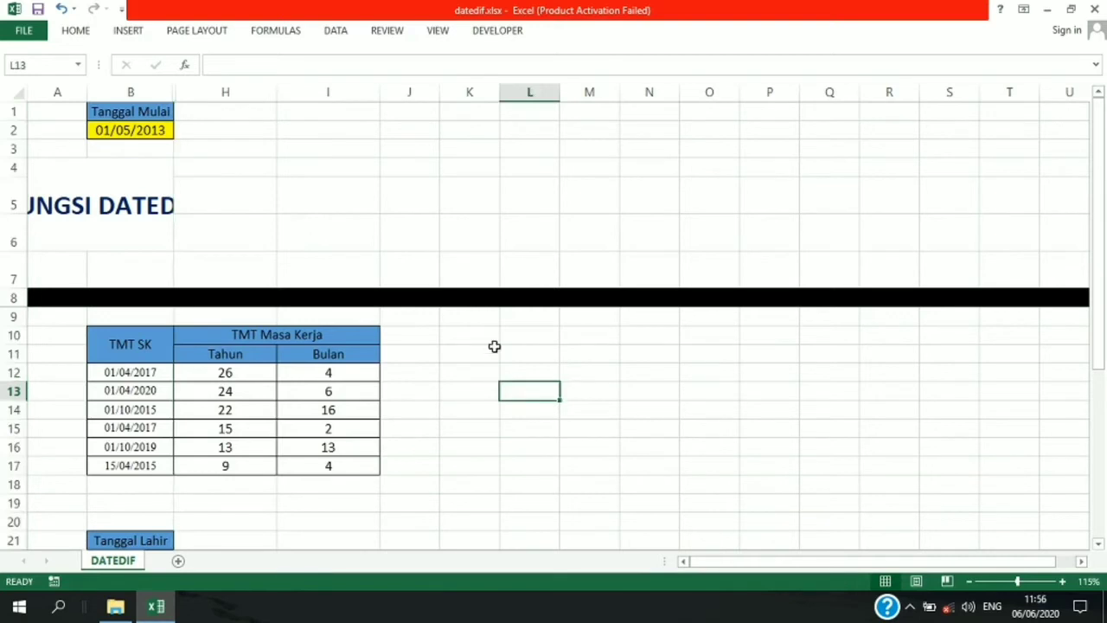
Step: Unhide the columns between B and H
click(199, 83)
drag(199, 81, 161, 79)
right_click(160, 80)
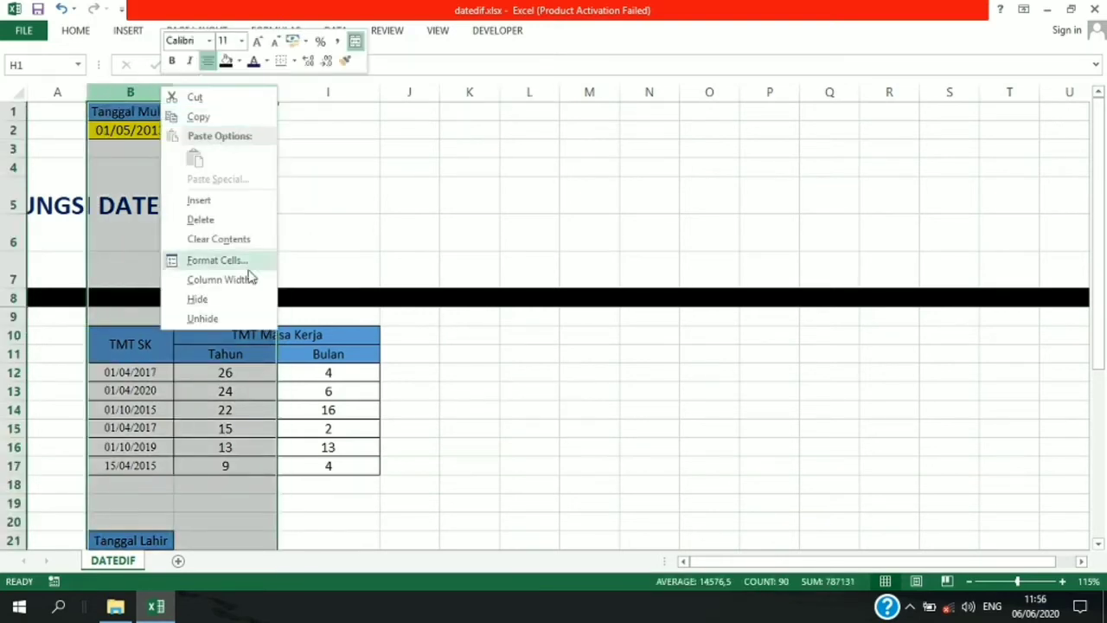
click(204, 319)
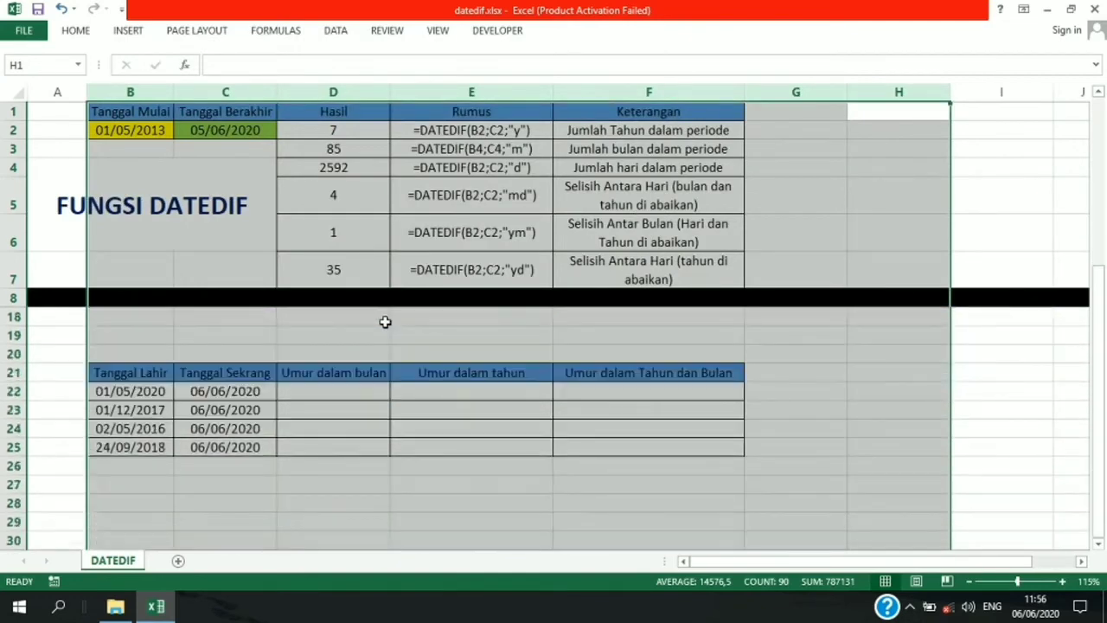
Step: Enter =DATEDIF(B22;C22;"m") in D22 for the age in months and copy it down to D25
click(349, 334)
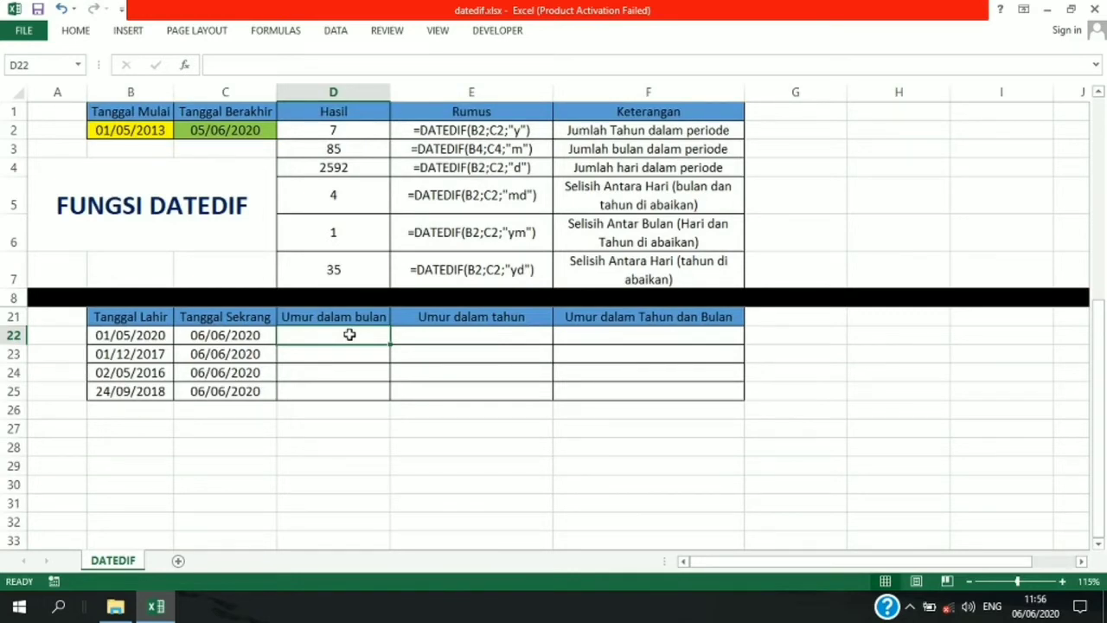
text(=)
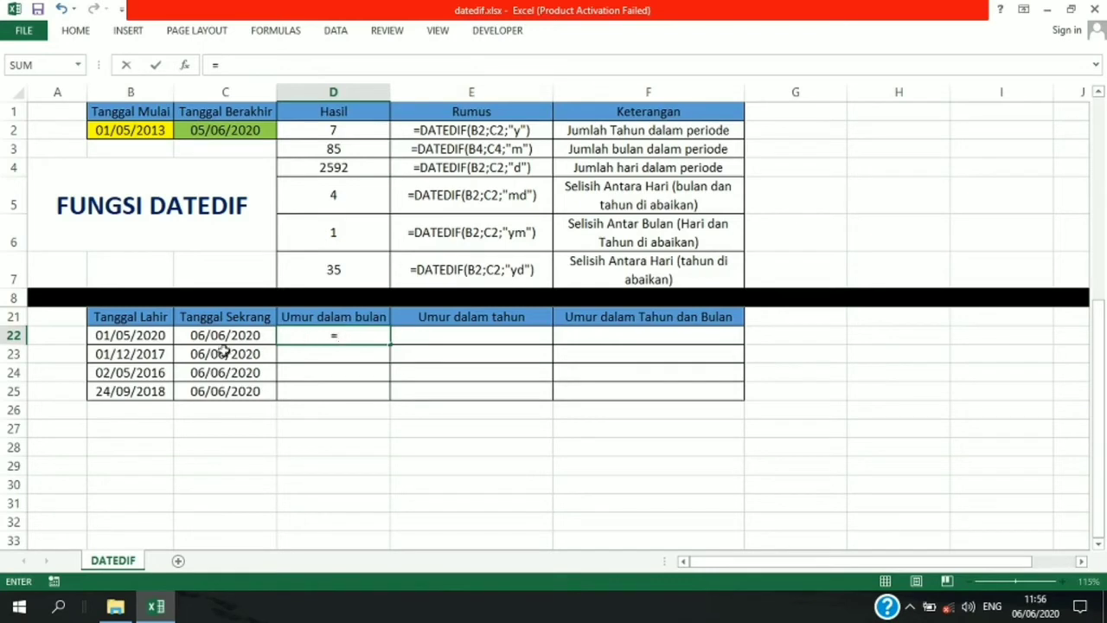
text(d)
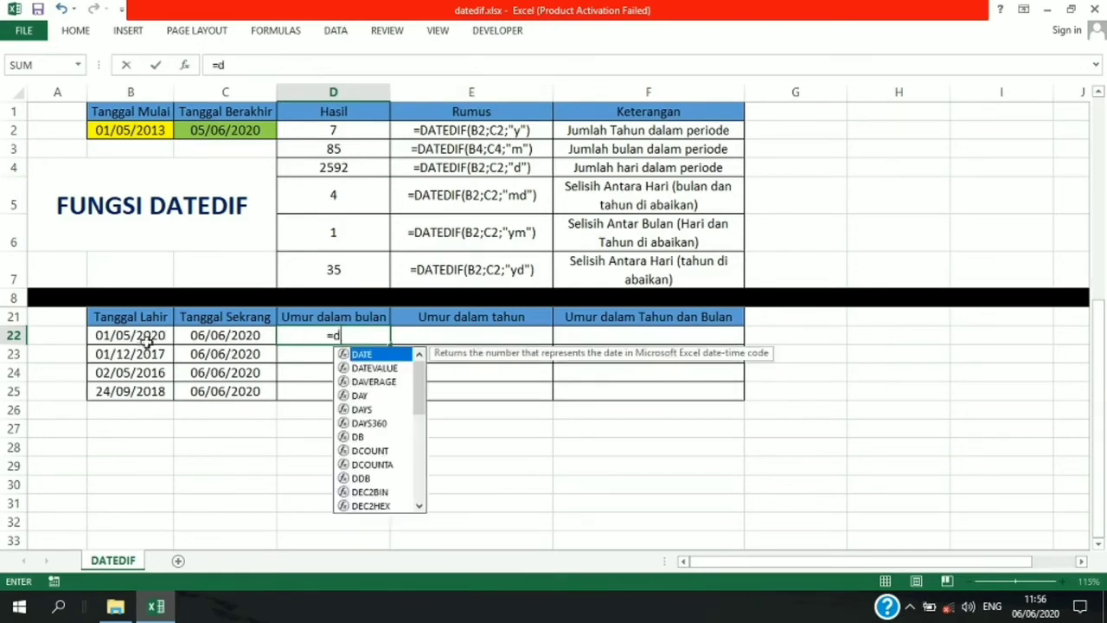
text(atedif()
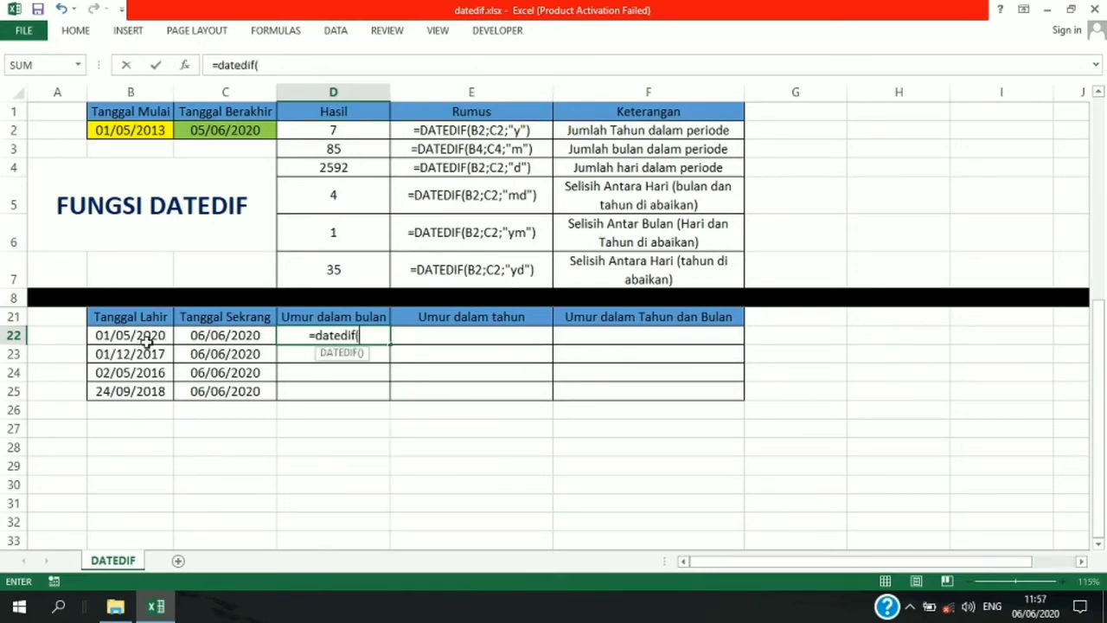
click(141, 335)
text(;)
click(230, 336)
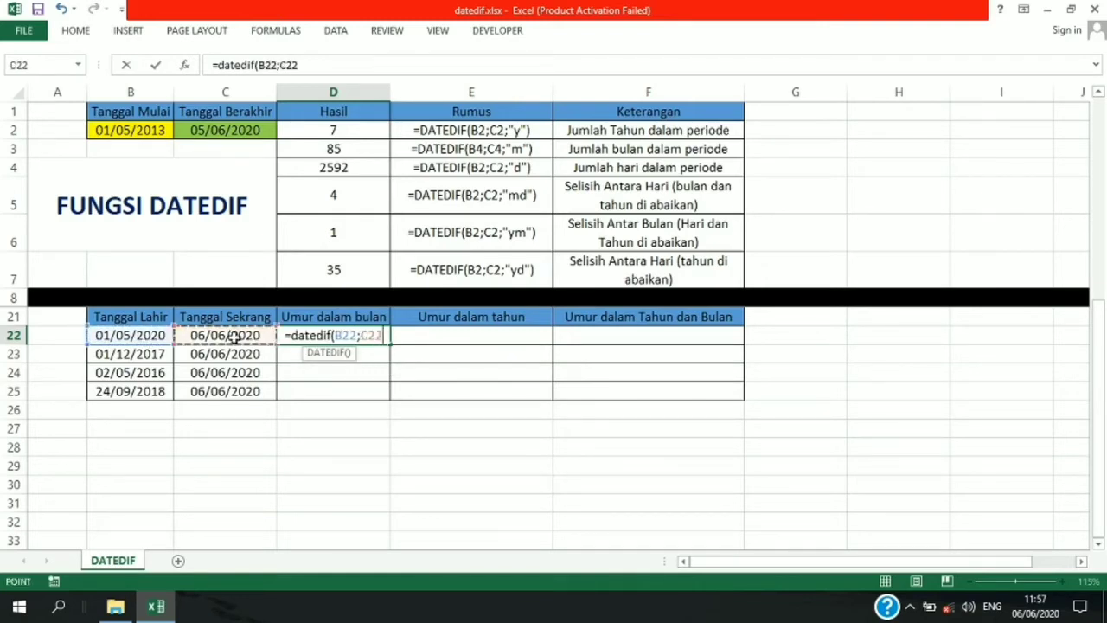
text(;")
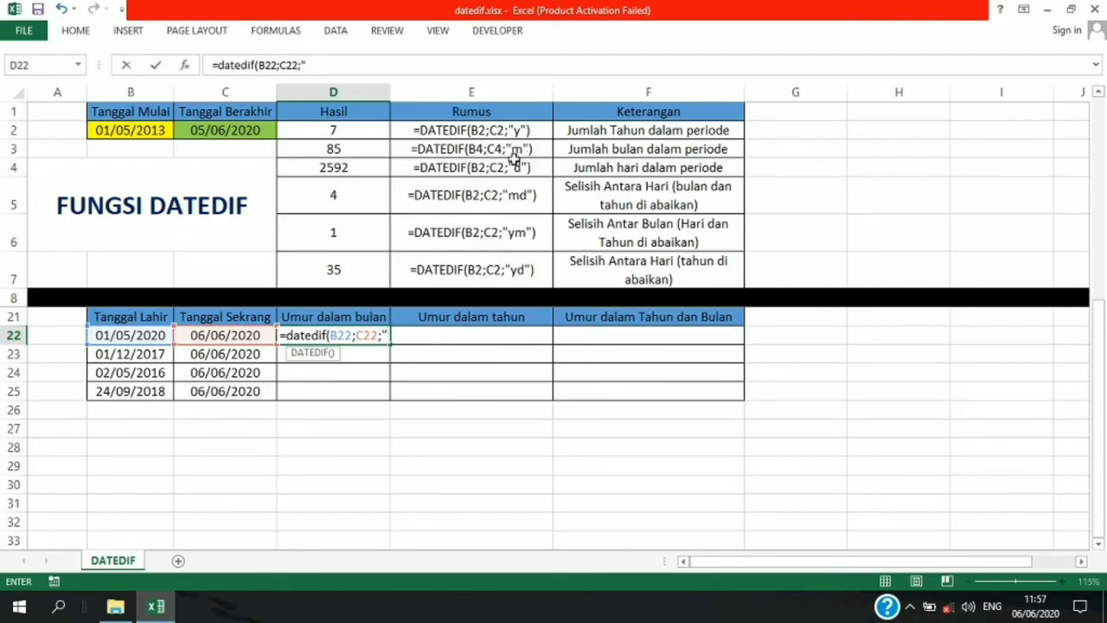
text(m:)
key(BackSpace)
text("))
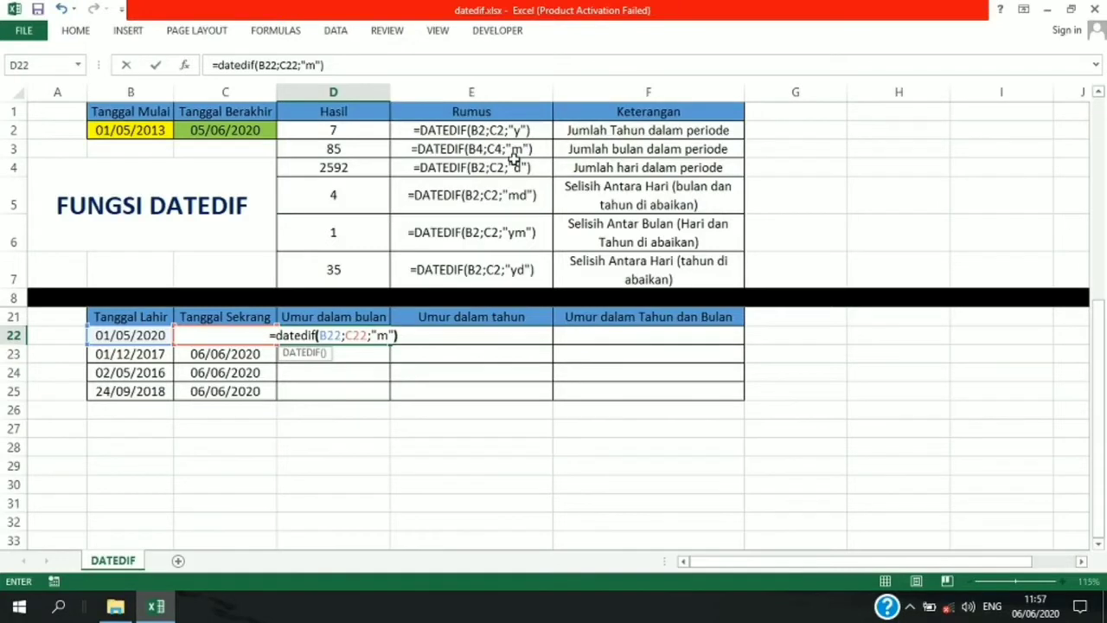
key(Return)
click(289, 336)
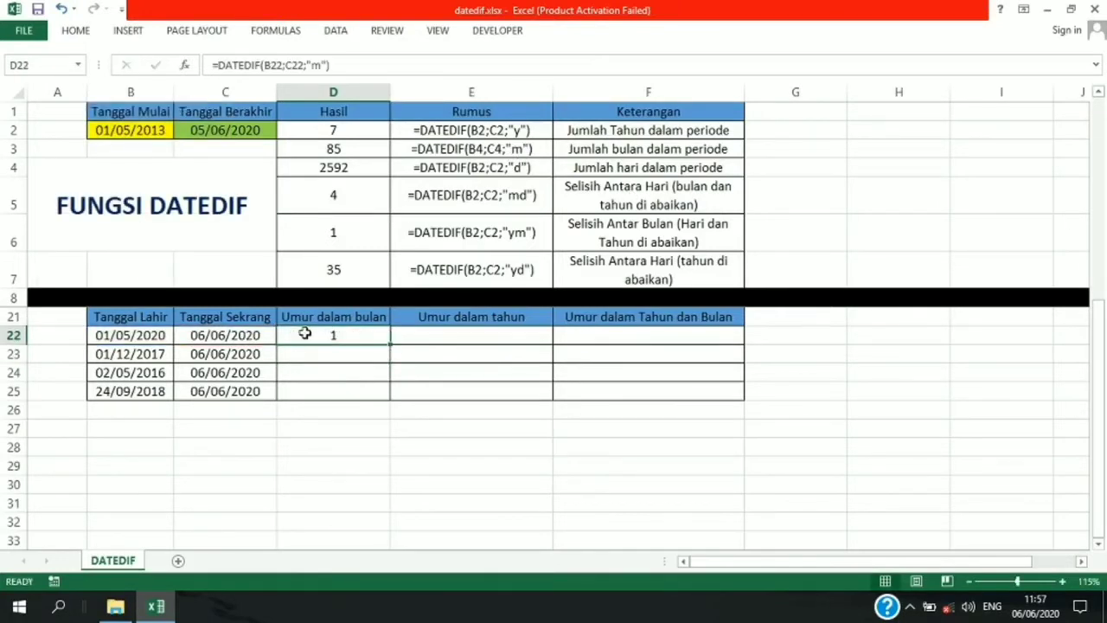
drag(390, 344, 388, 394)
Step: Enter =DATEDIF(B22;C22;"y") in E22 under Umur dalam tahun for the age in years
click(441, 341)
text(=)
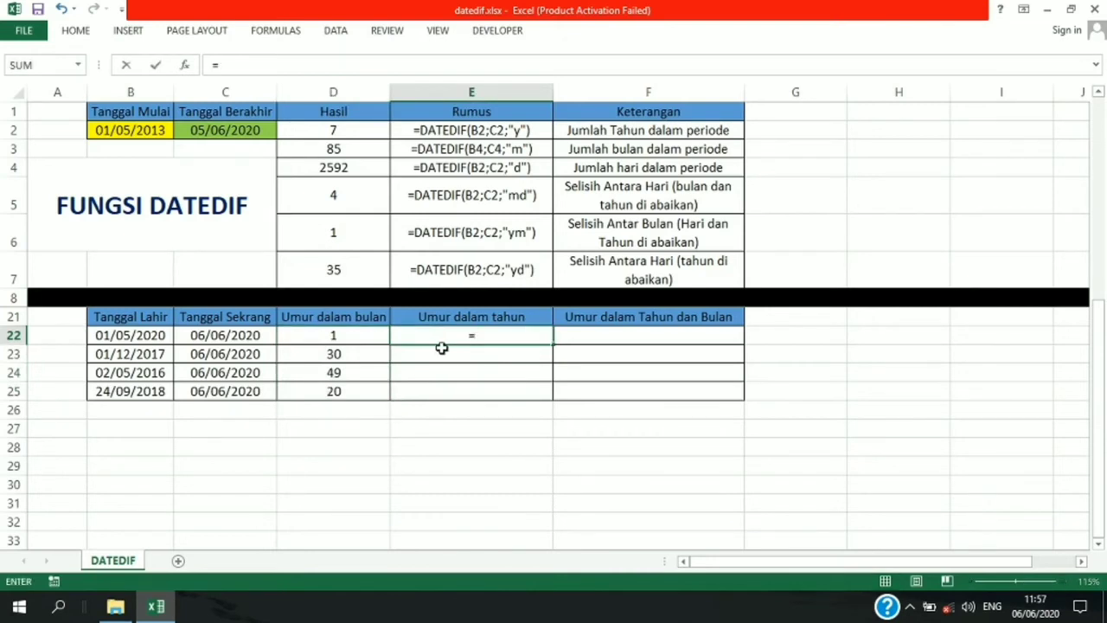
key(Escape)
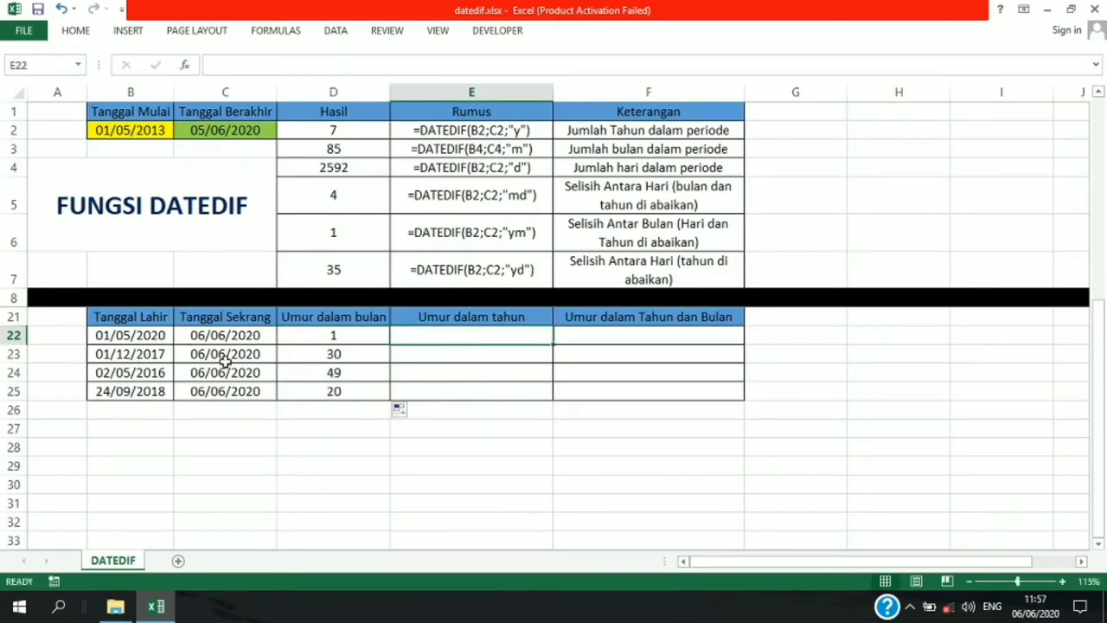
text(=dat)
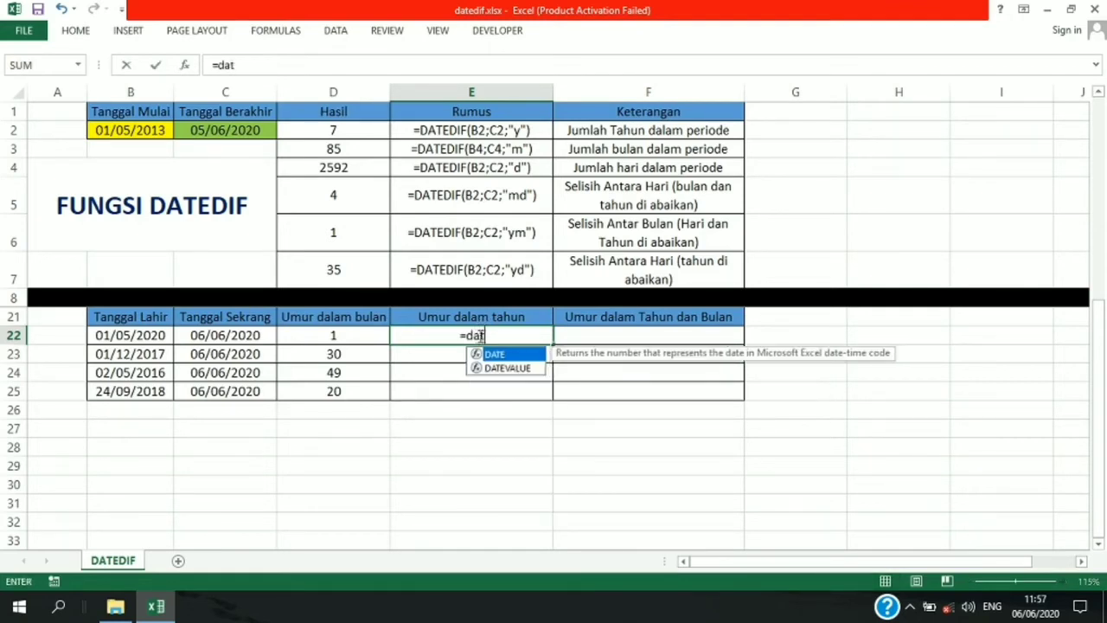
text(edif()
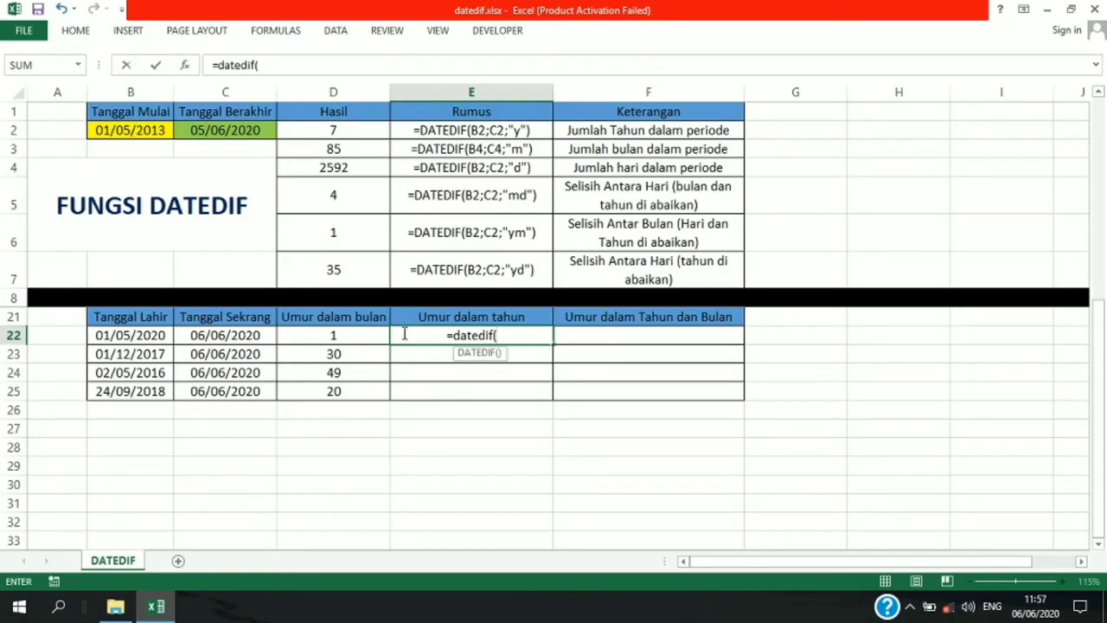
click(136, 333)
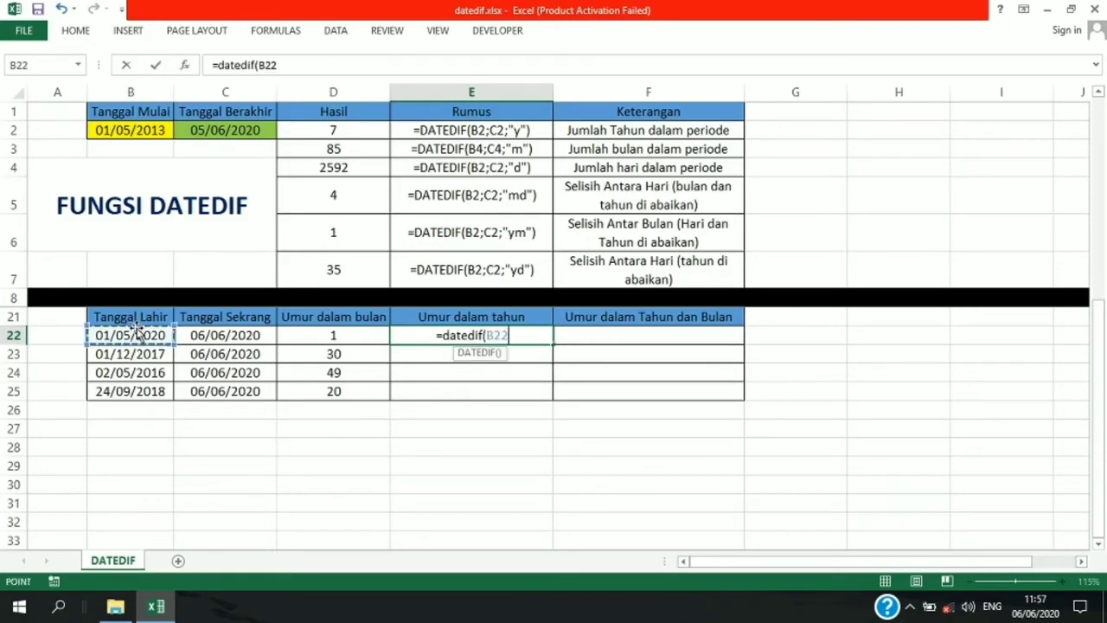
text(;)
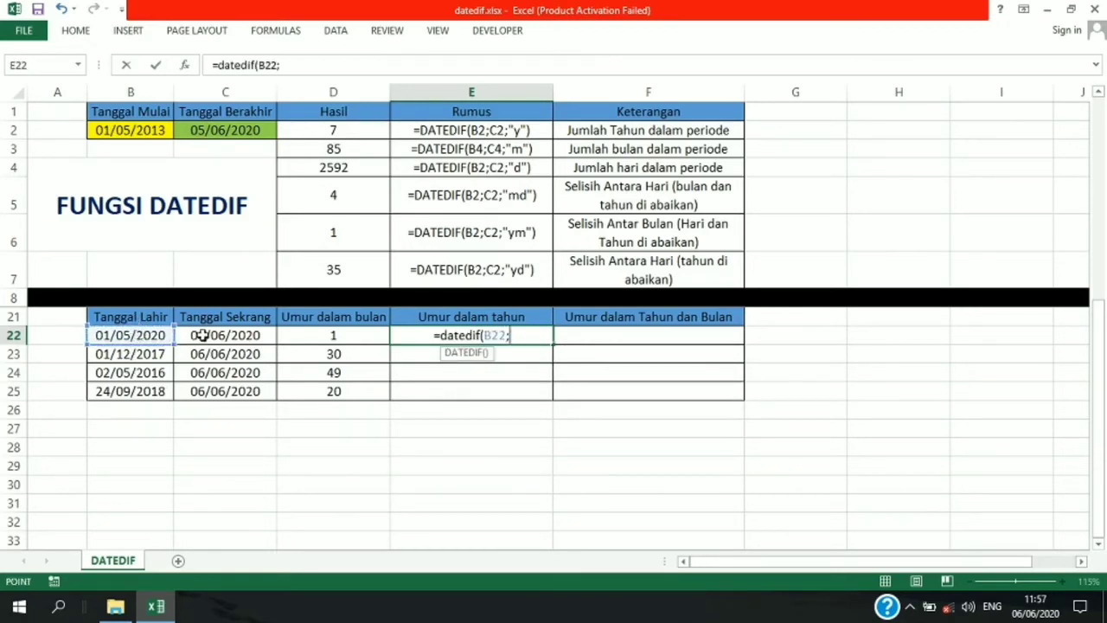
click(206, 334)
text(;)
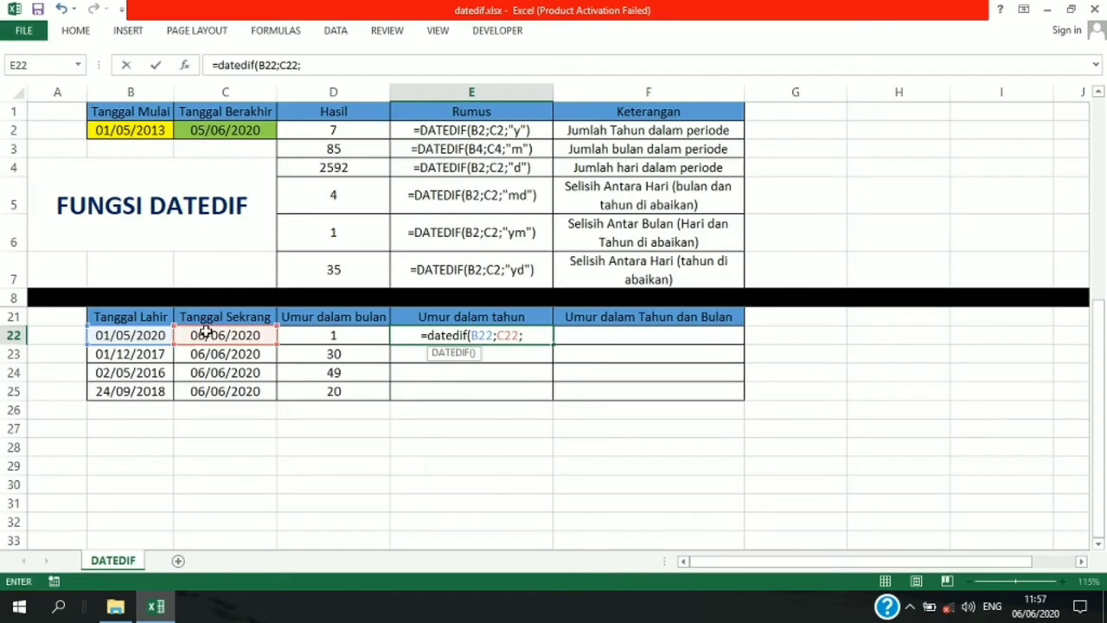
text(")
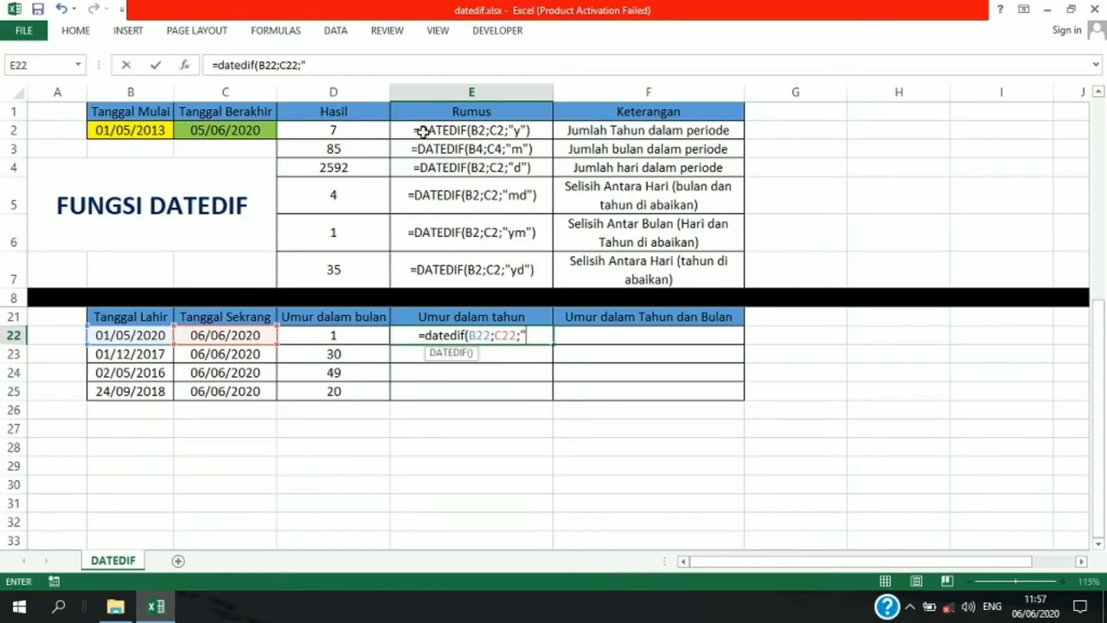
text(y)
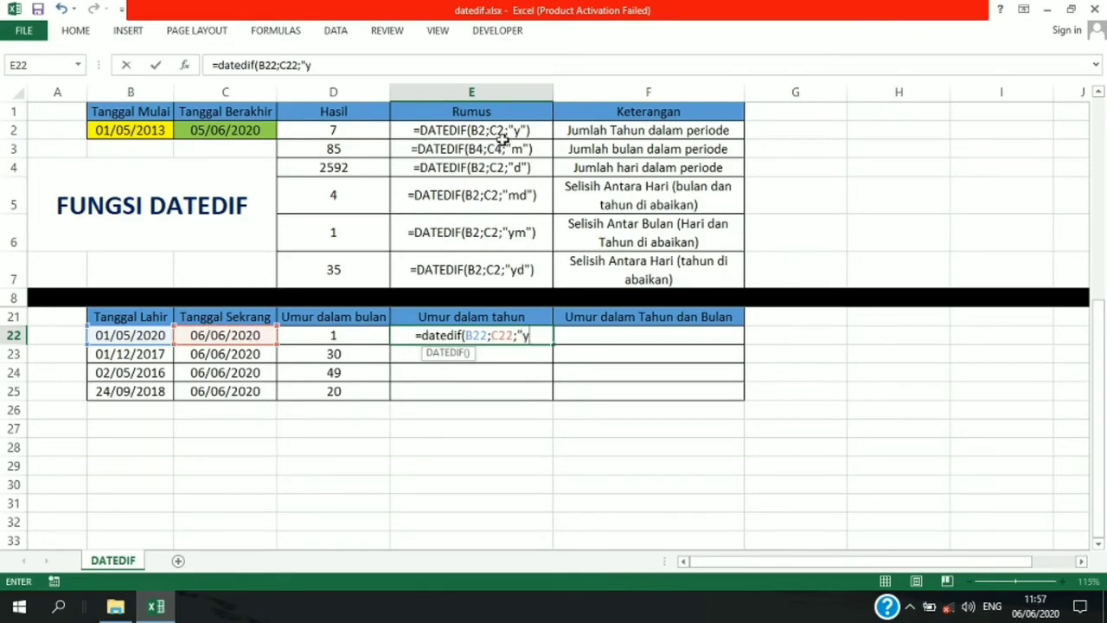
text("))
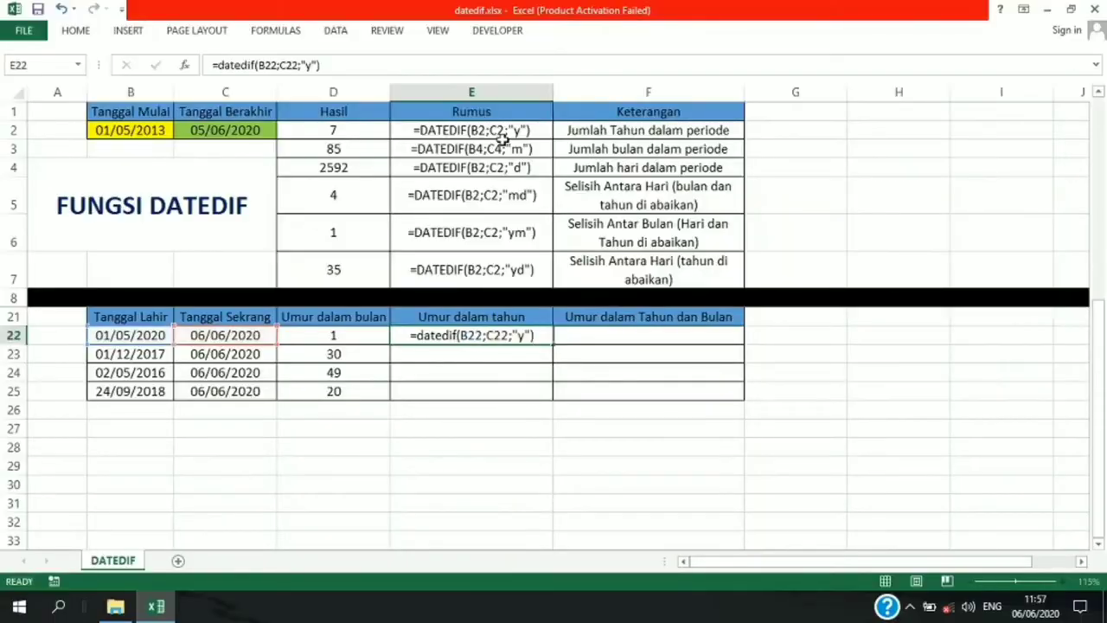
key(Return)
Step: Copy the age-in-years formula from E22 down to E25 and check the results row by row
click(867, 534)
drag(552, 345, 545, 394)
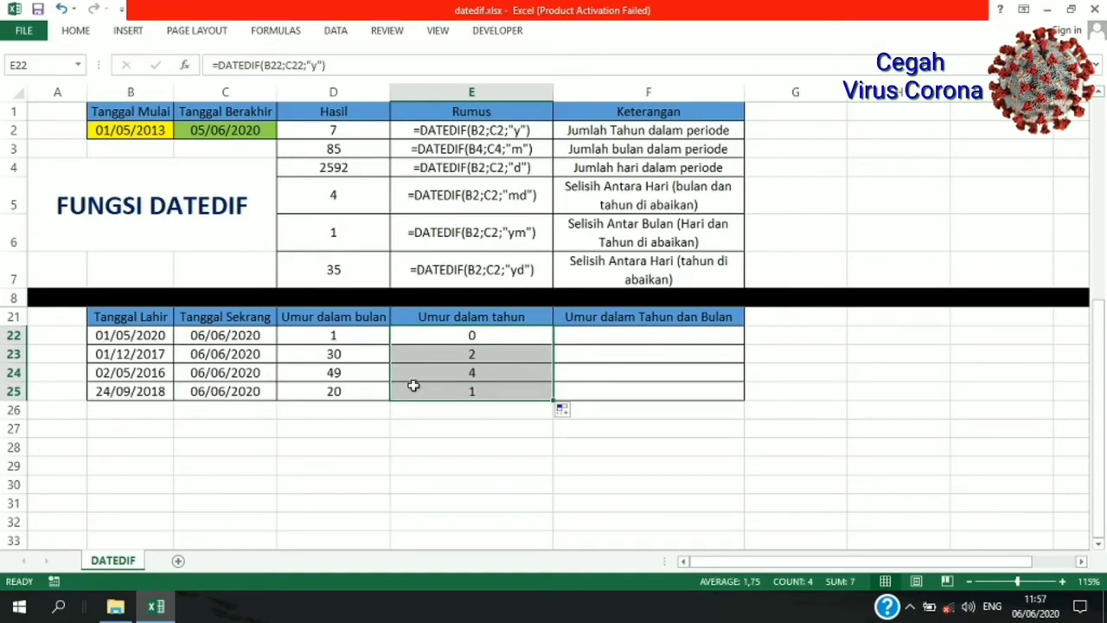
click(414, 356)
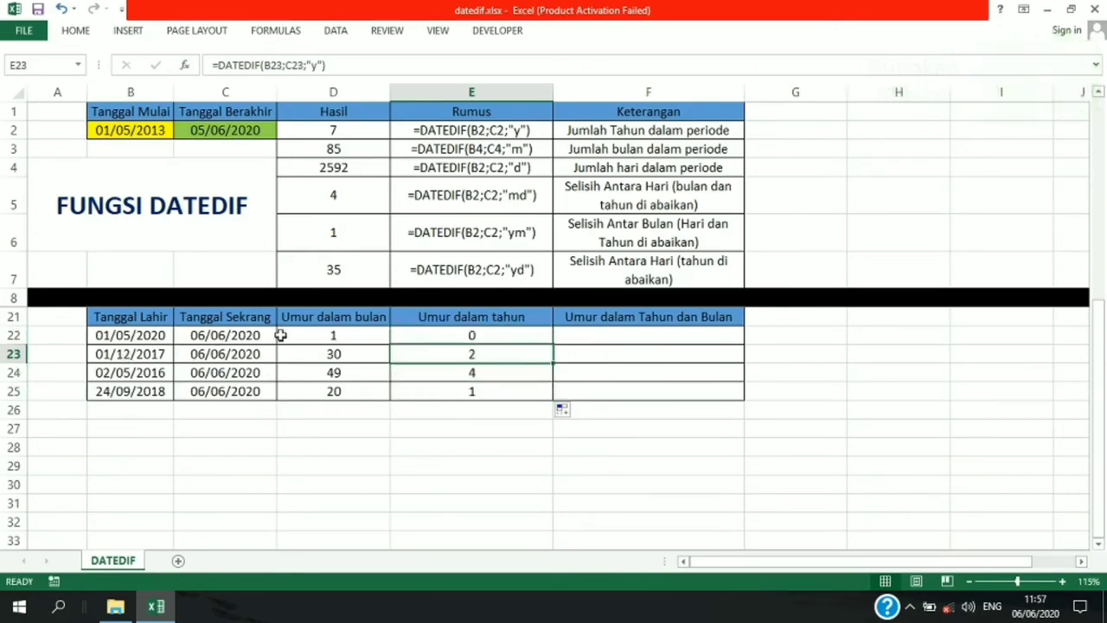
click(439, 370)
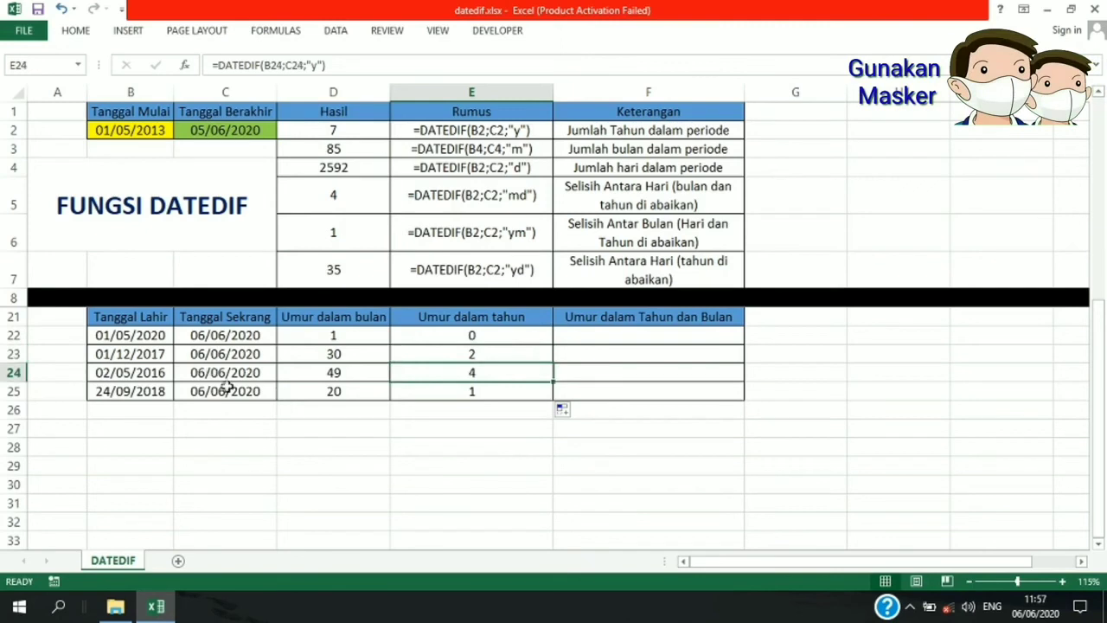
click(451, 394)
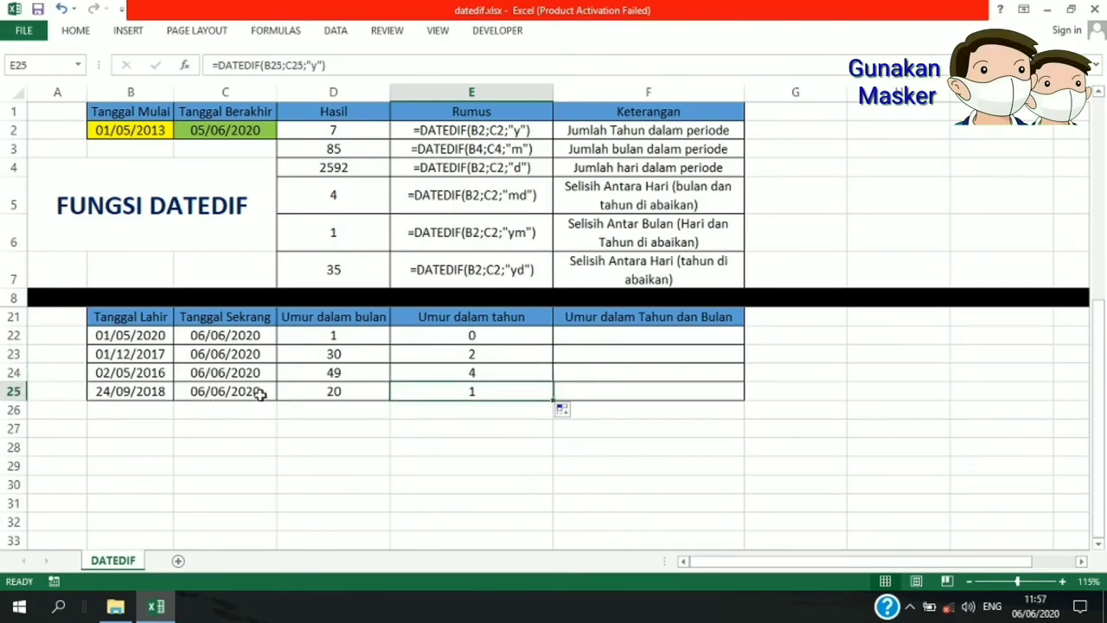
Step: Begin the combined age formula in F22 under Umur dalam Tahun dan Bulan with =datedif(B22;C22;"y")&" Tahun"
click(661, 341)
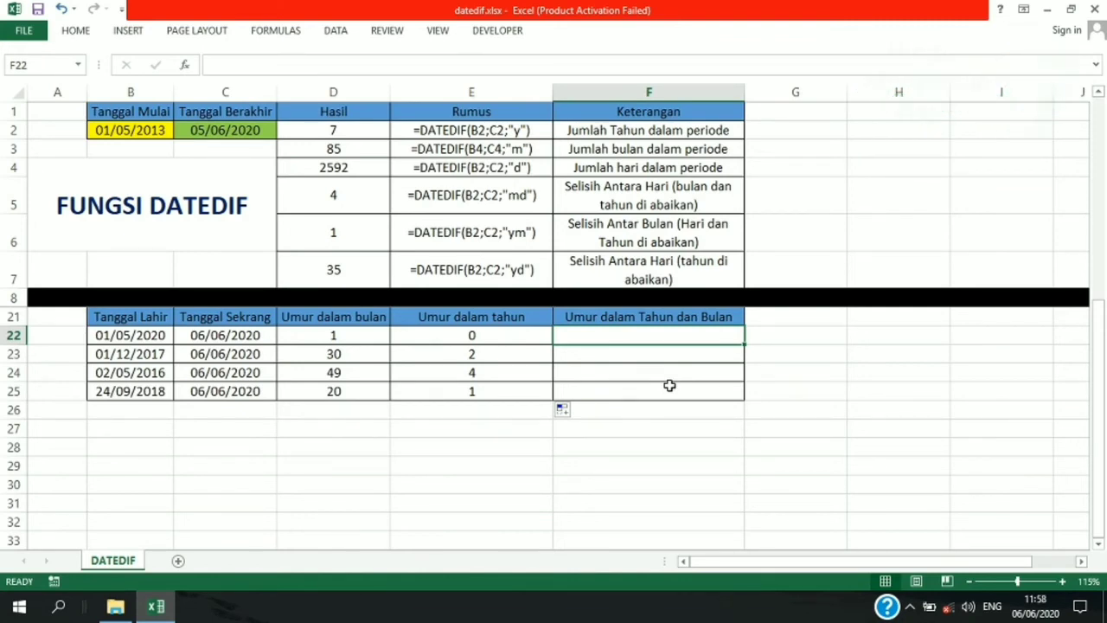
text(=da)
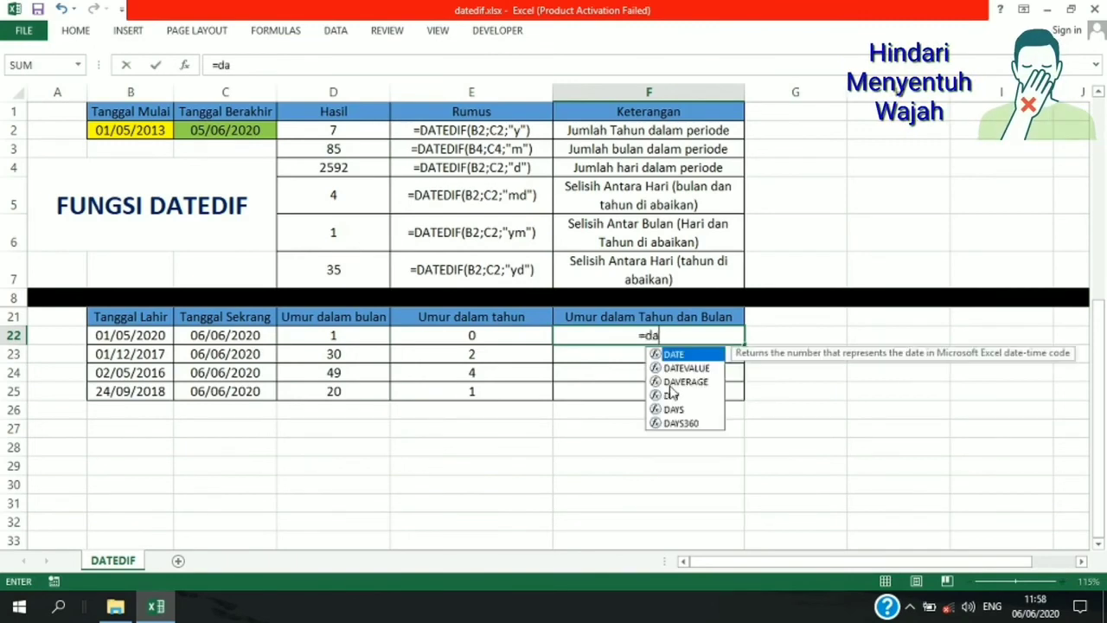
text(tedif()
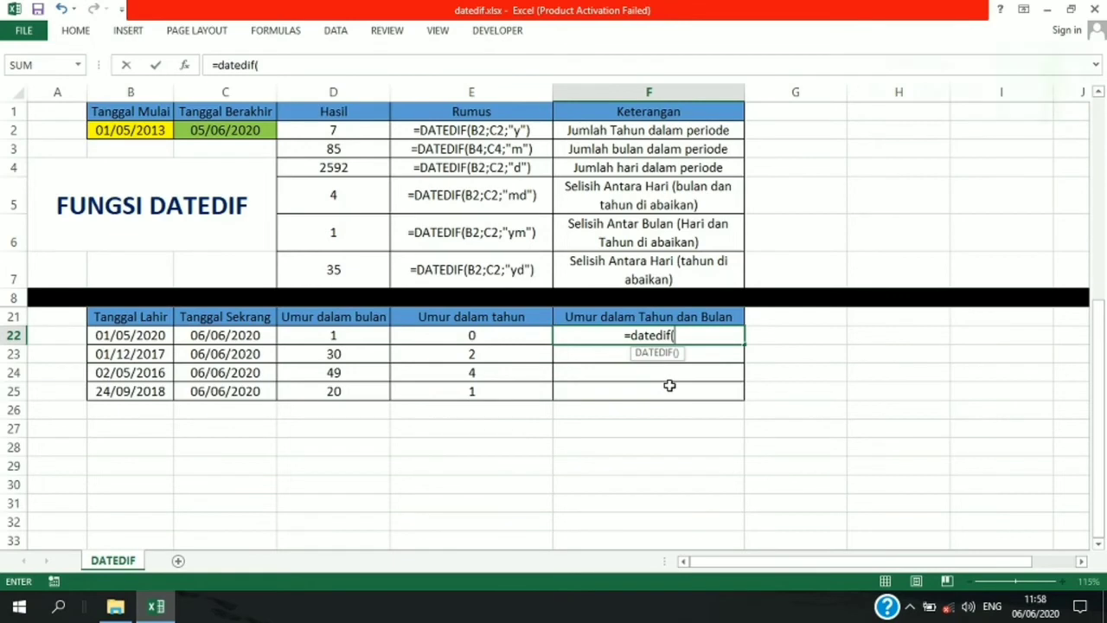
click(131, 334)
text(;)
click(210, 336)
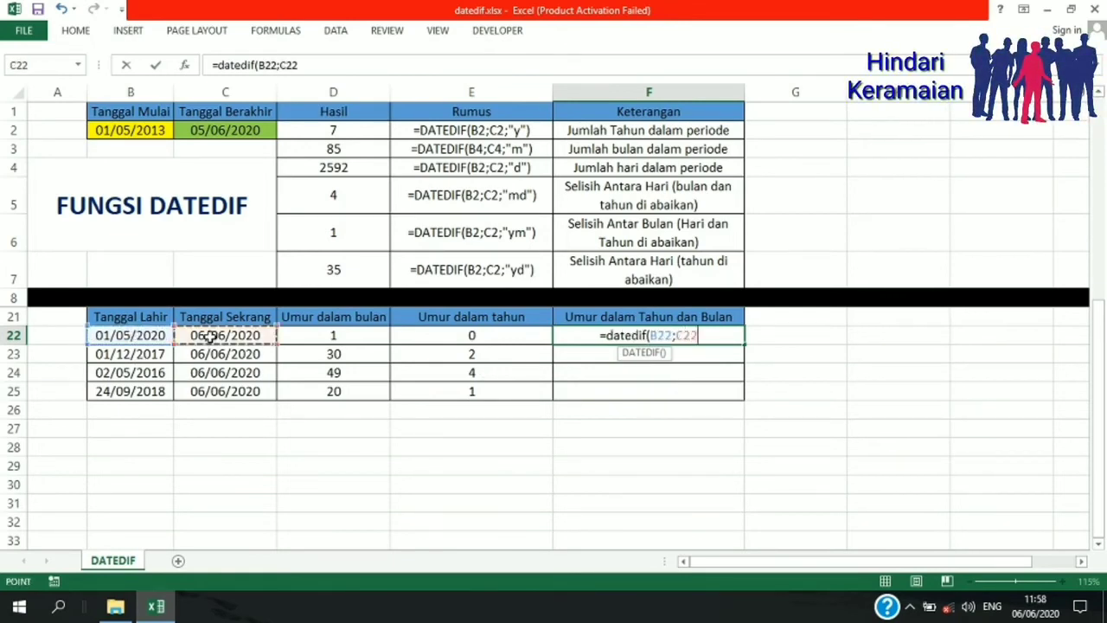
text(;)
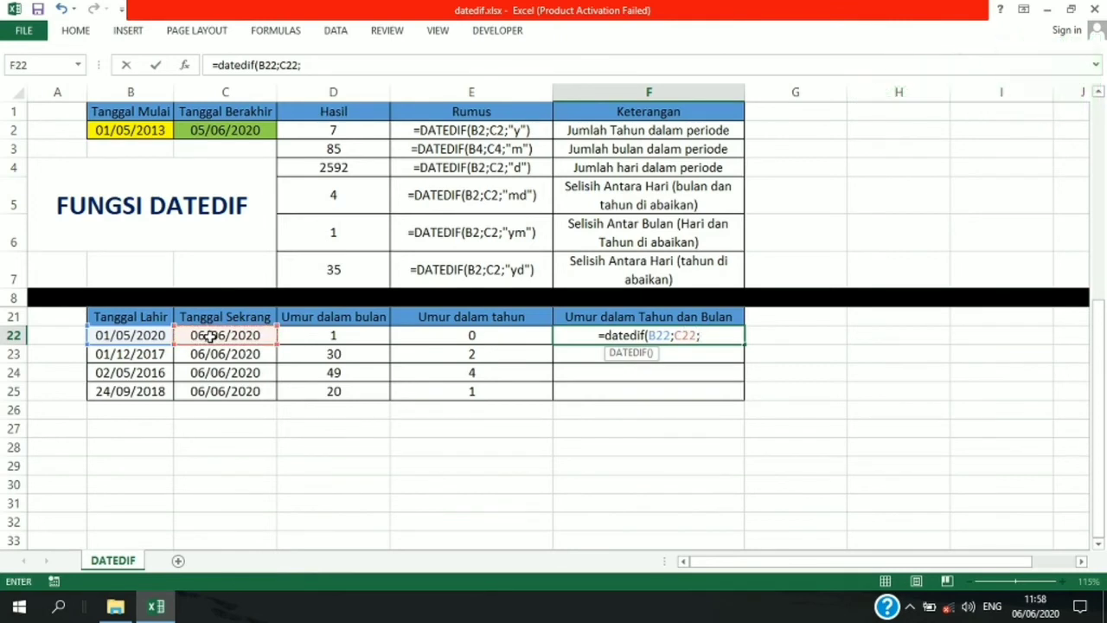
text(")
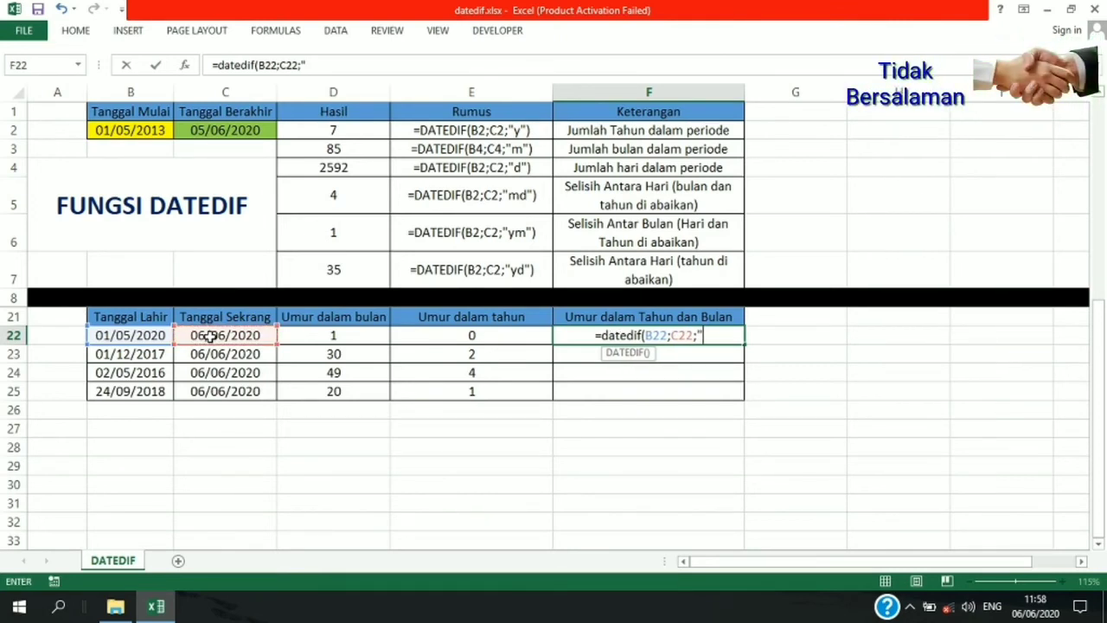
text(y")&)
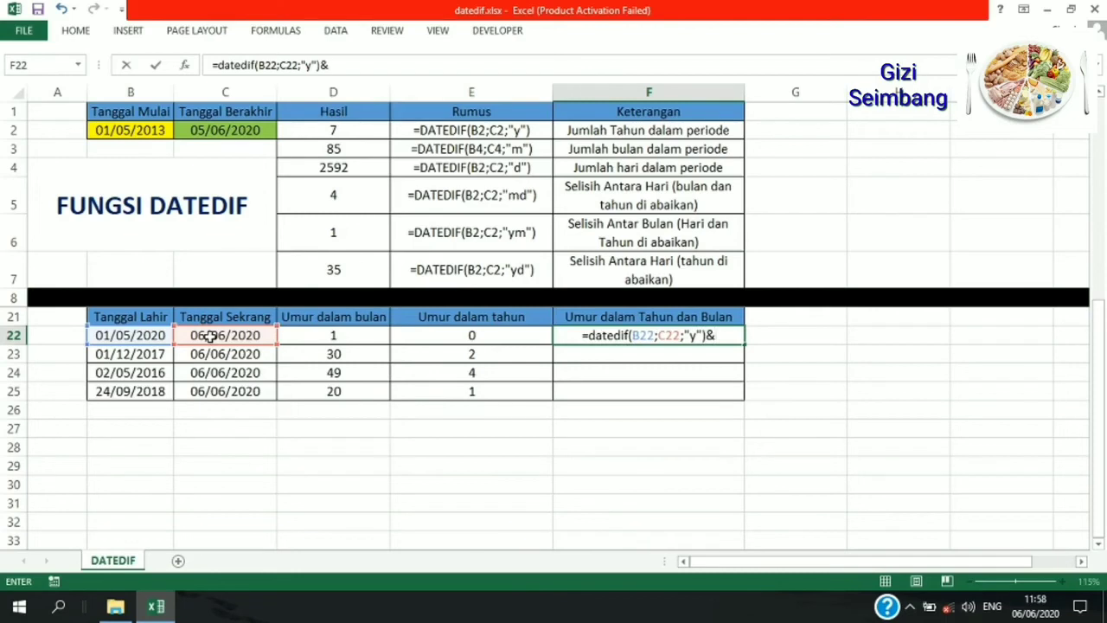
text(" Tahun")
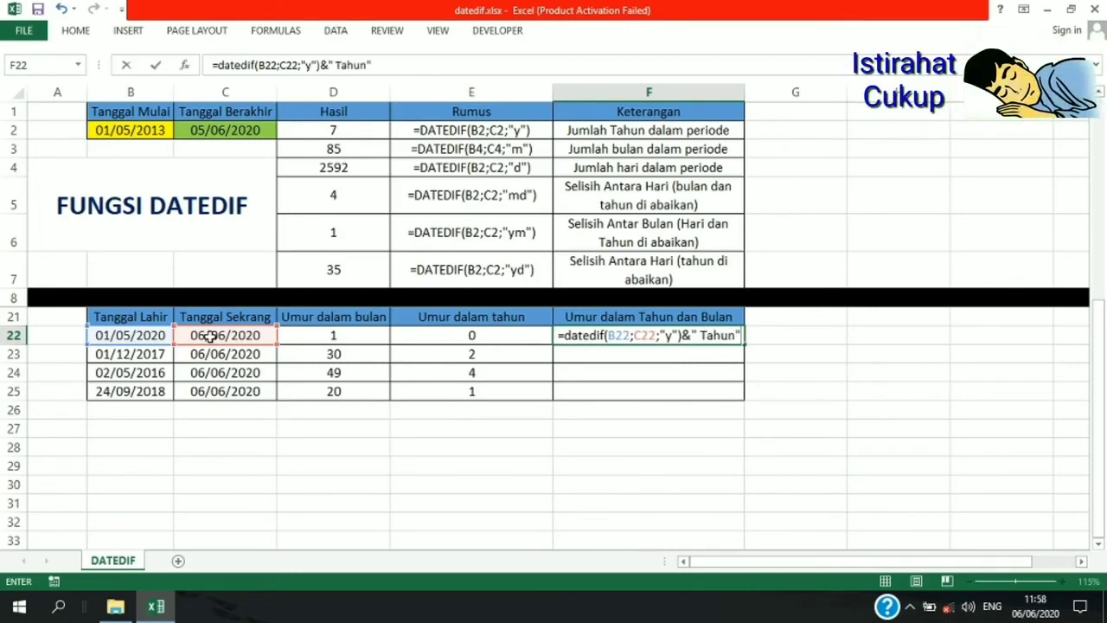
Step: Extend the F22 formula with &datedif(B22;C22;"ym")&" Bulan" to append the remaining months
text(&date)
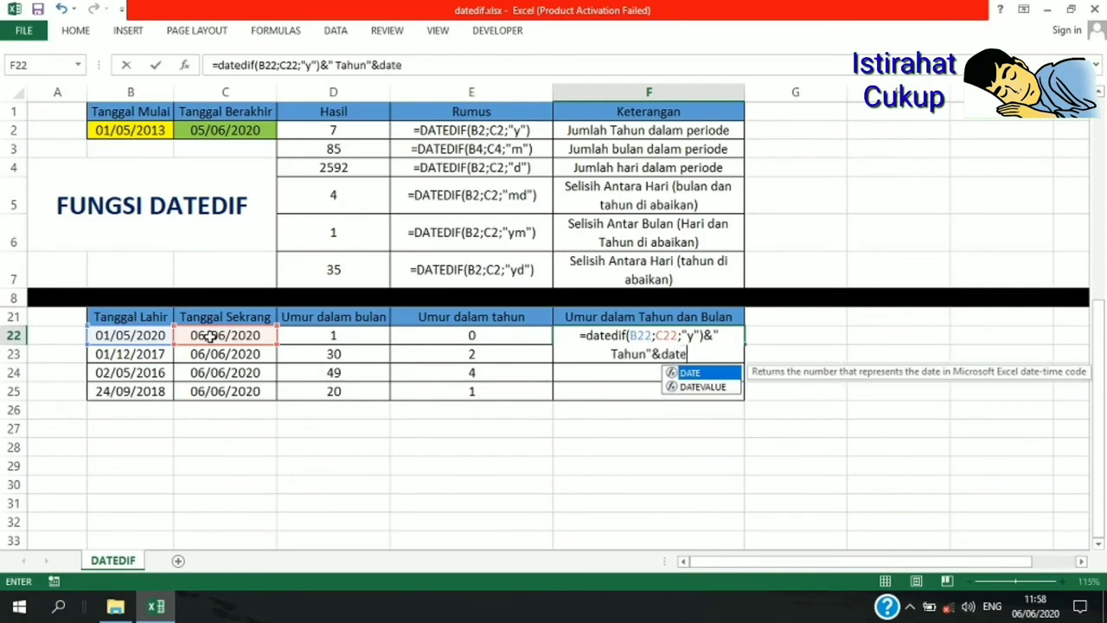
text(dif()
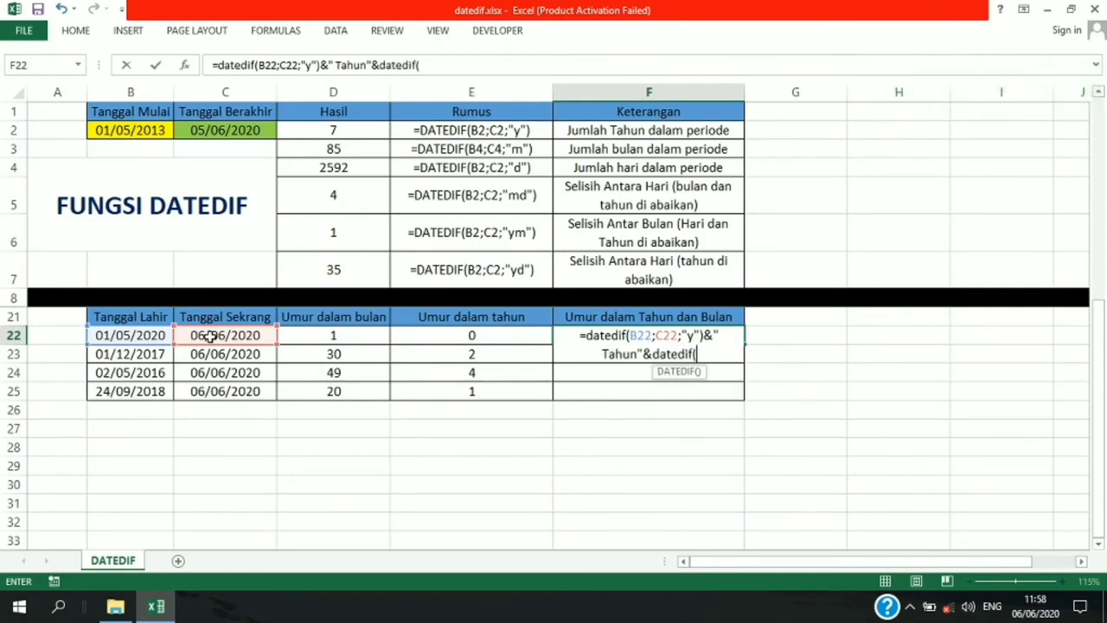
click(138, 335)
text(;)
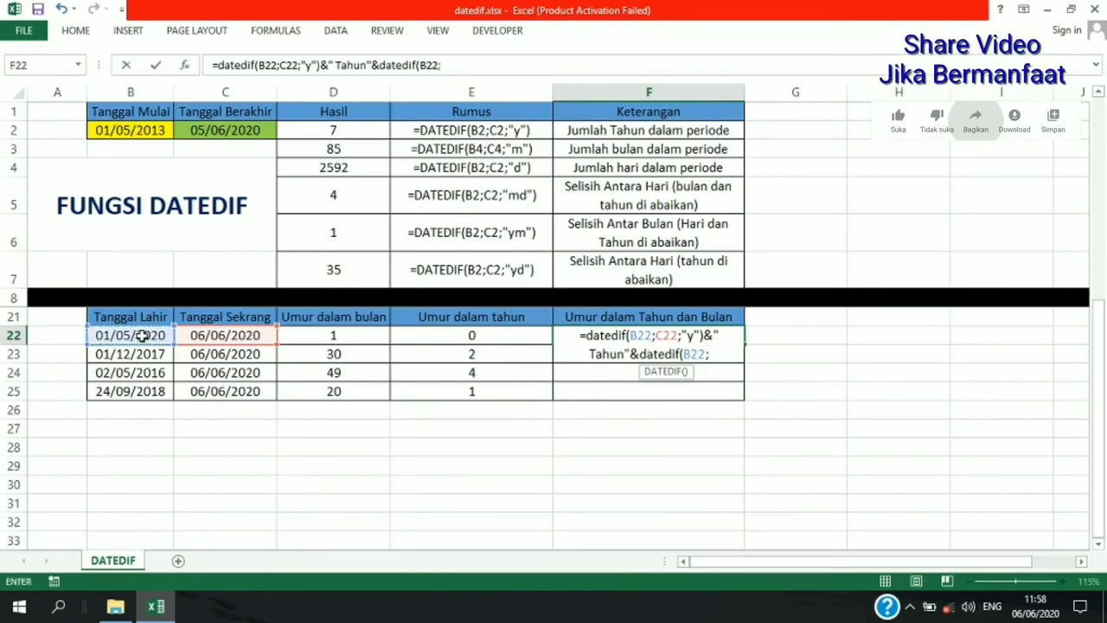
click(223, 336)
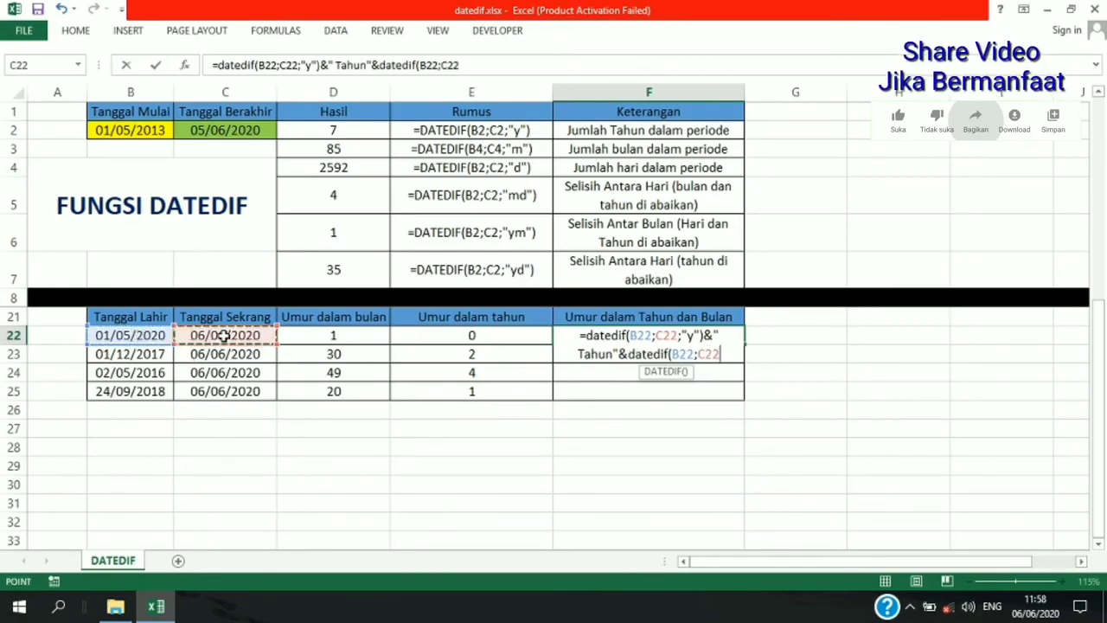
text(;")
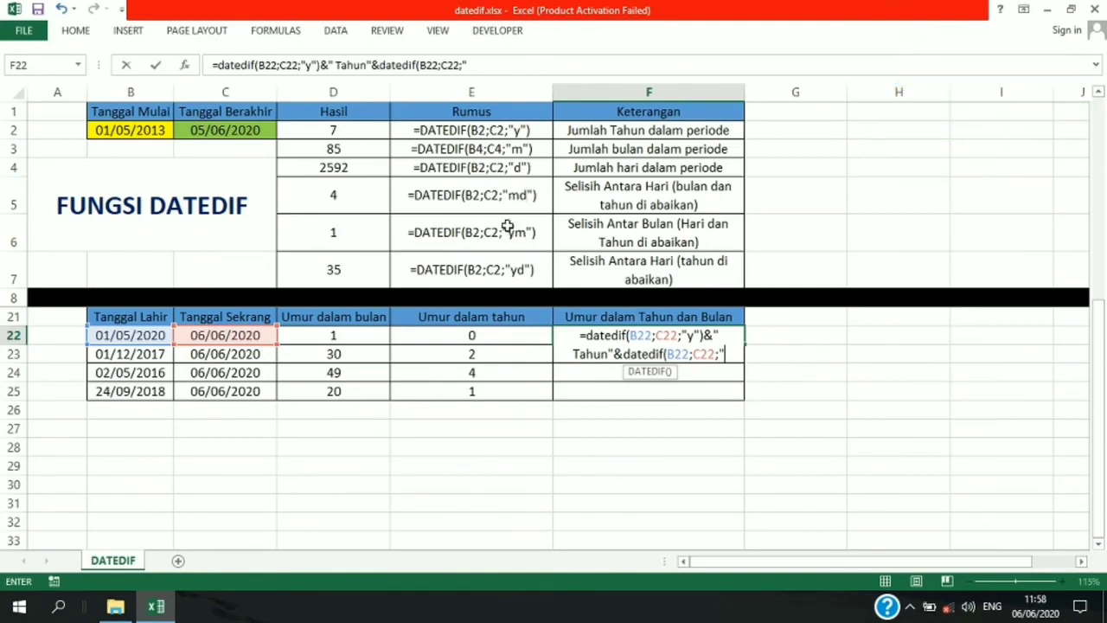
text(ym"))
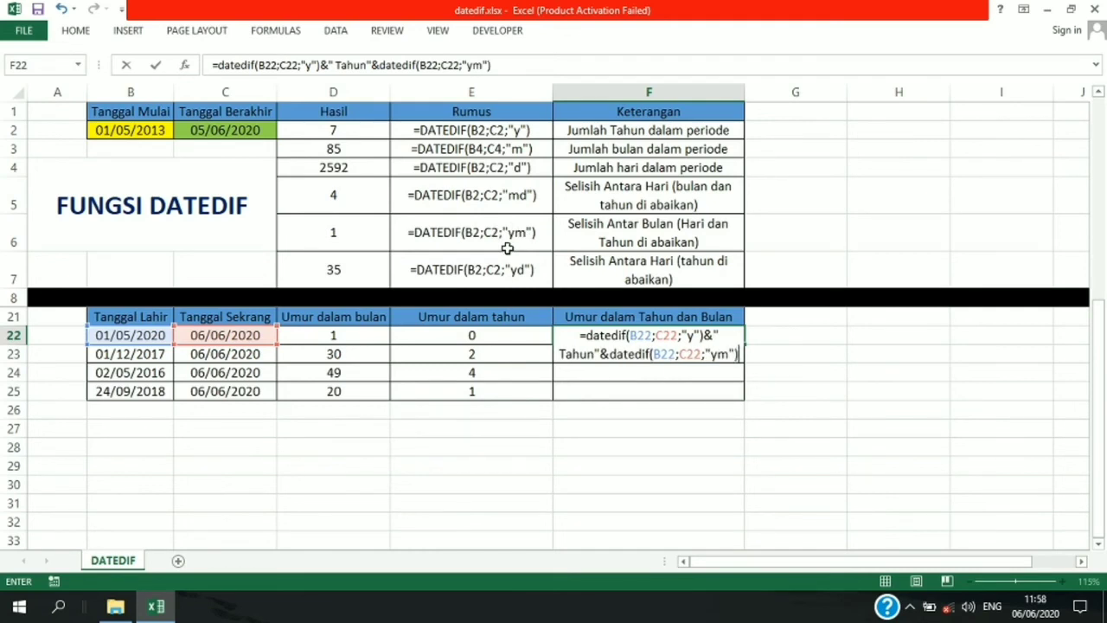
text(&")
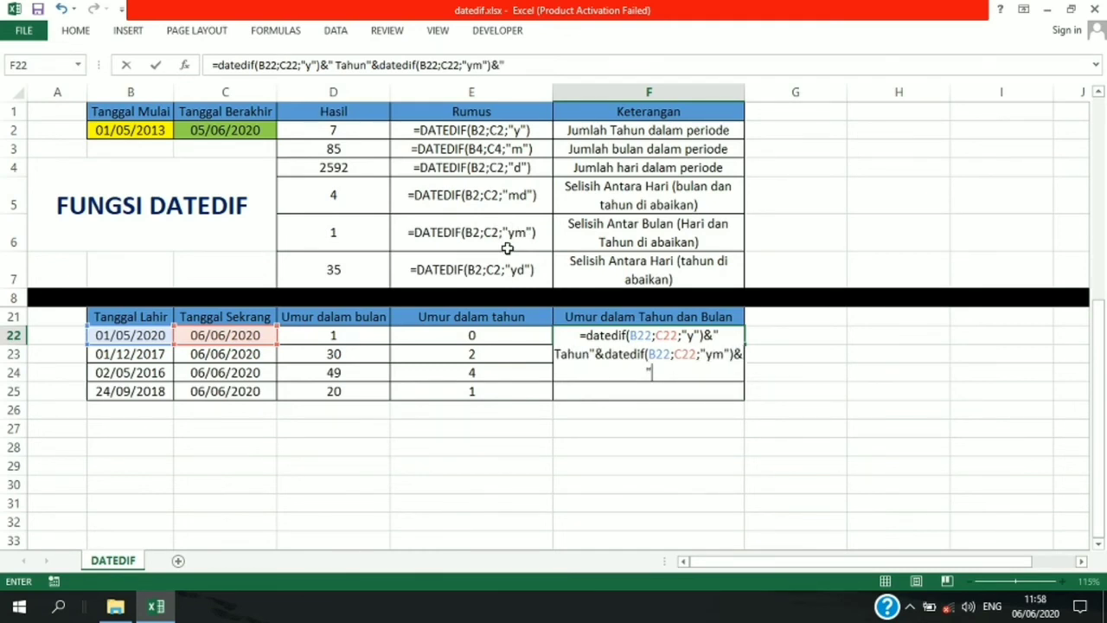
text( Bulan")
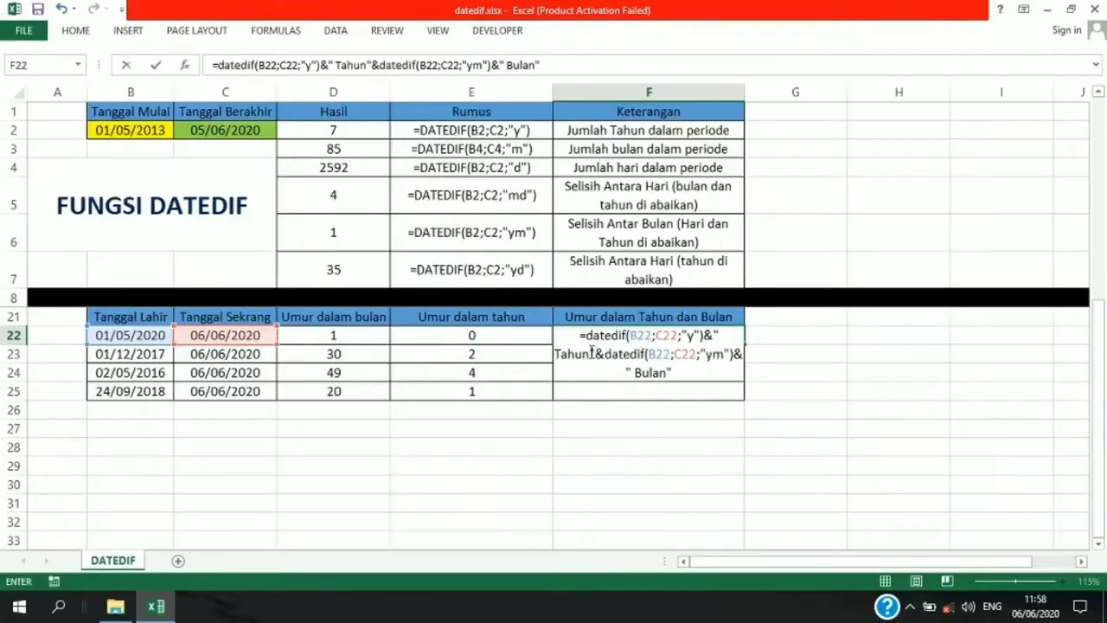
Step: Add a space after Tahun inside the quoted text of the F22 formula and commit it
click(597, 353)
key(BackSpace)
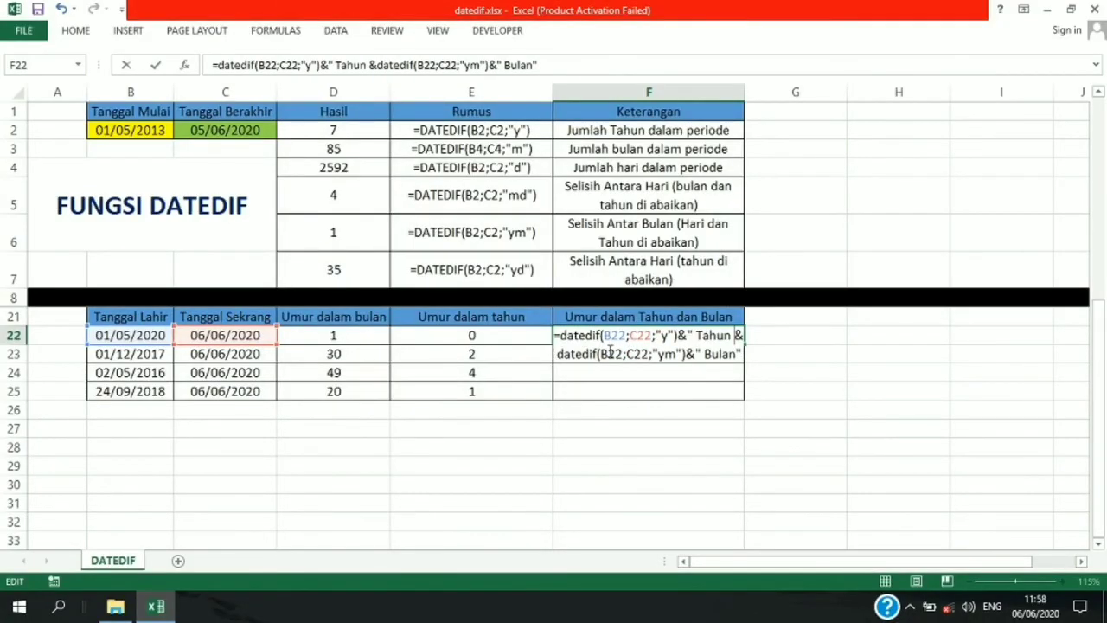
text(")
key(Return)
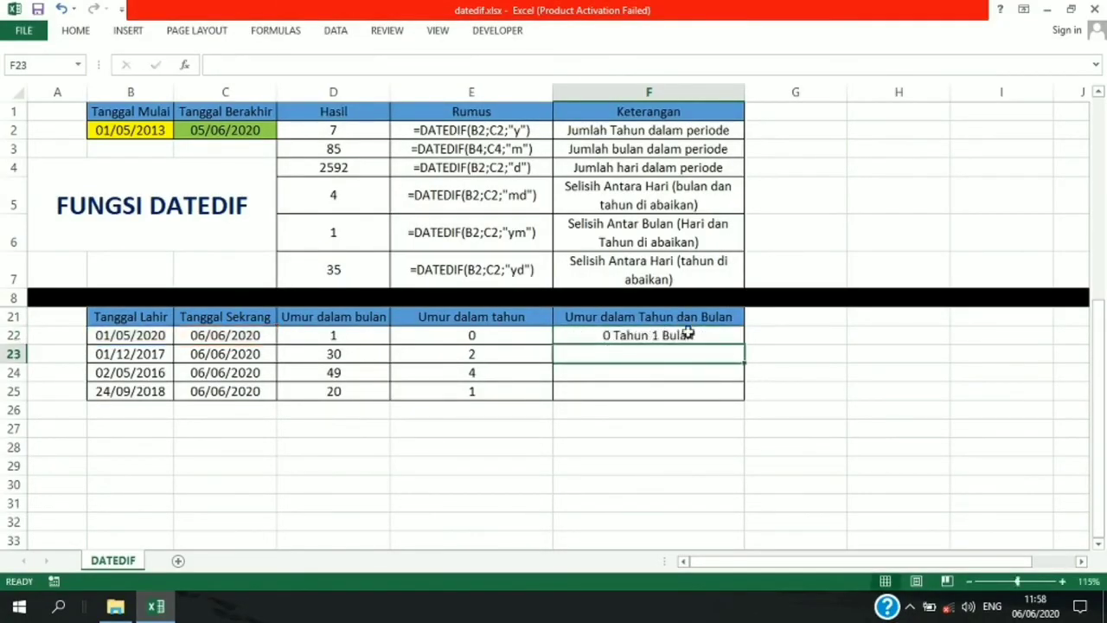
Step: Copy the combined years-and-months formula from F22 down to F25 and check the copied formulas in F24 and F25
click(734, 339)
drag(747, 343, 747, 393)
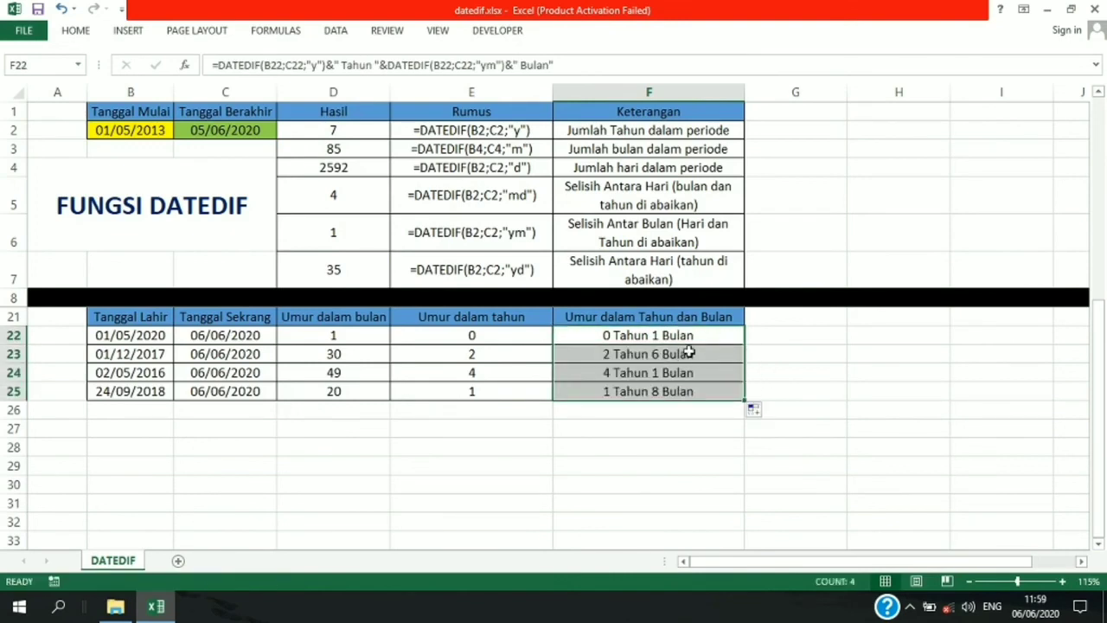
click(666, 370)
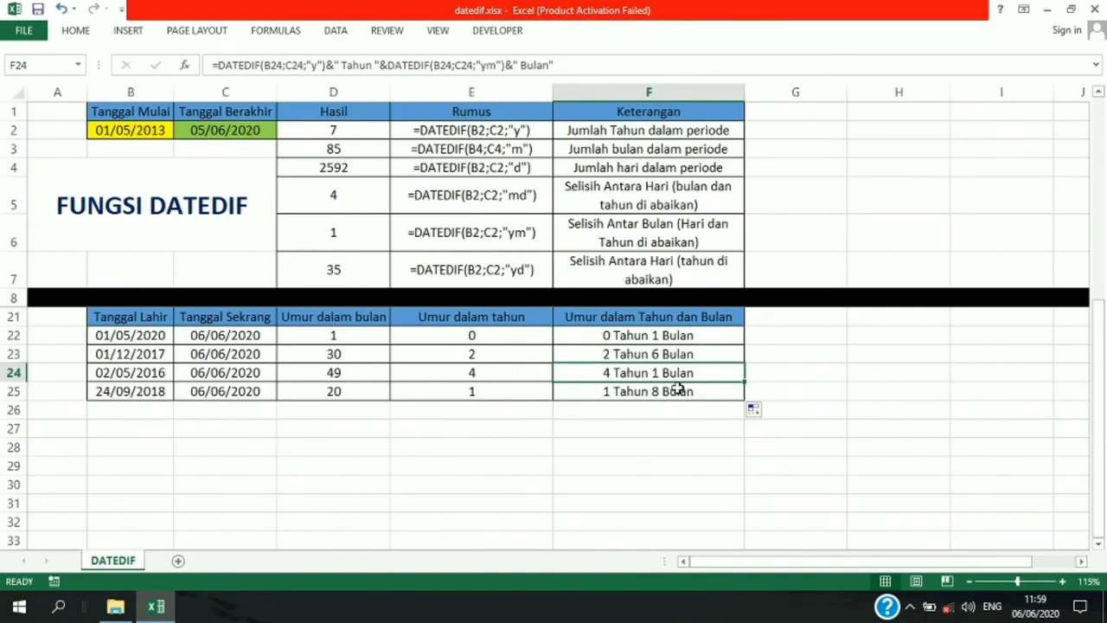
click(685, 390)
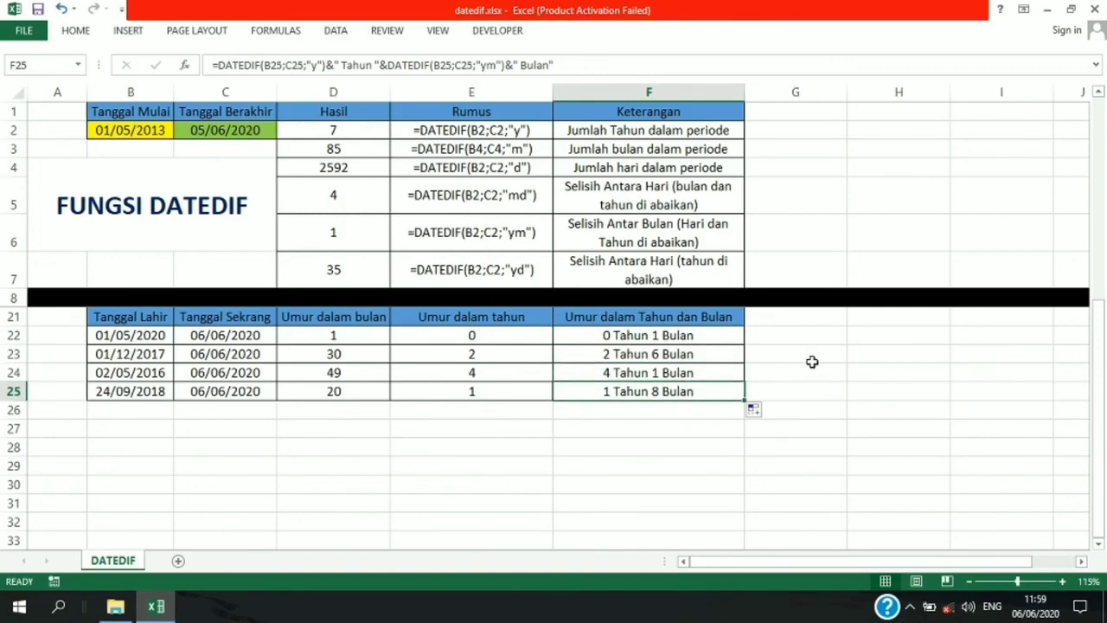
scroll(812, 362, up, 4)
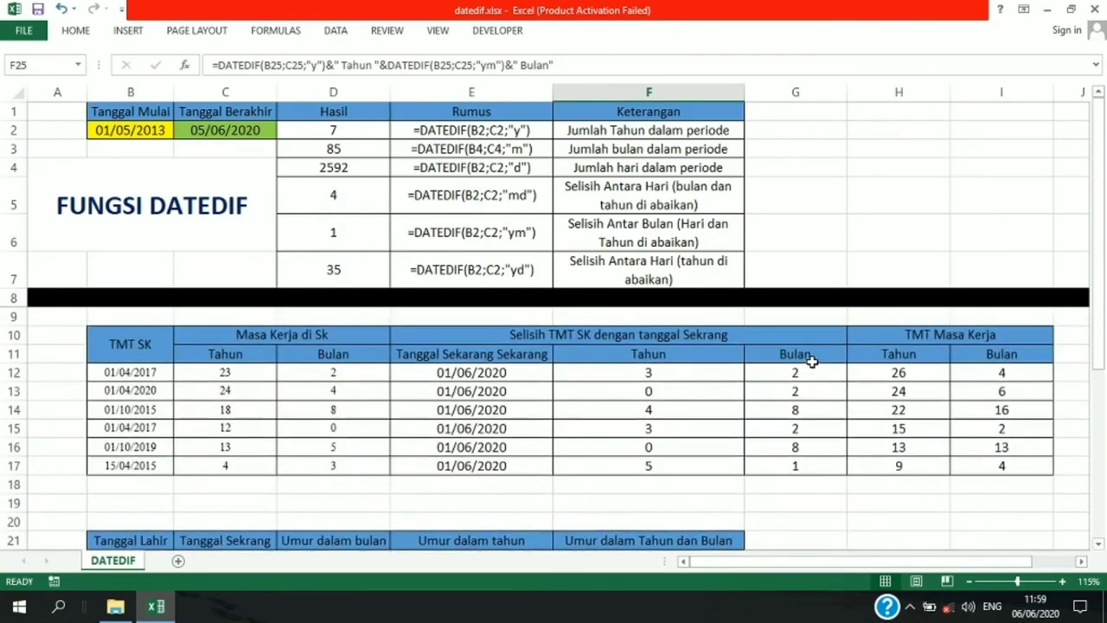